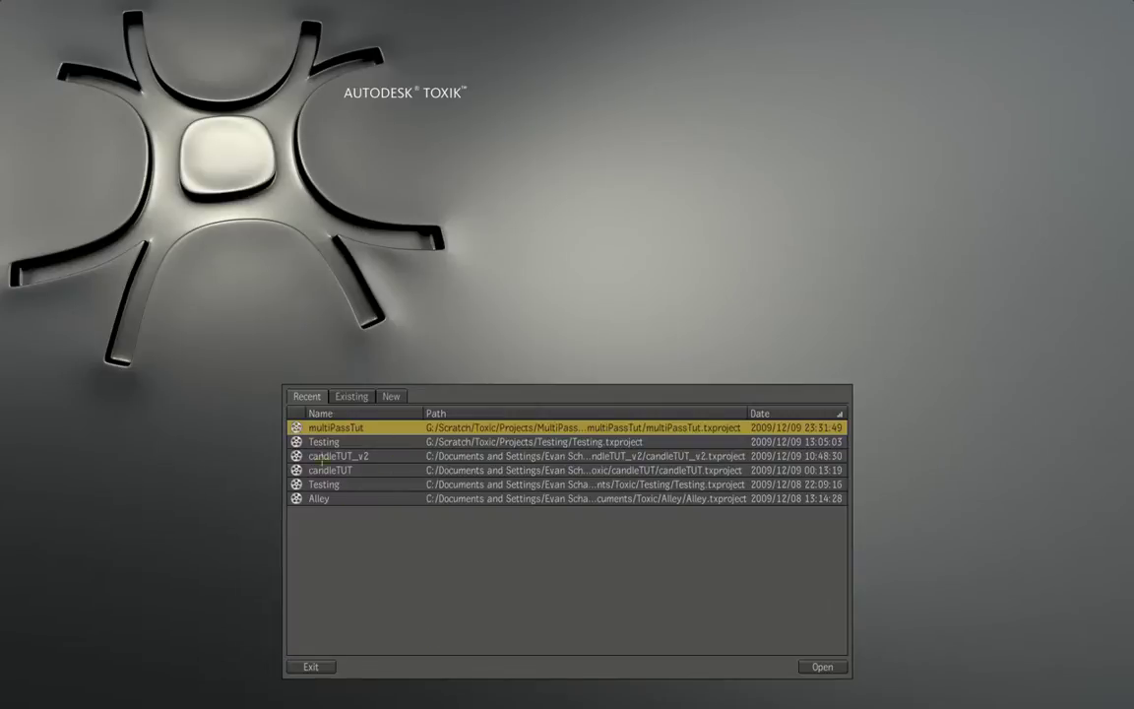
- Open the candleTUT_v2 project, answer the autosave prompt, and bring up its composition Library
{"action": "left_click", "coordinate": [345, 456]}
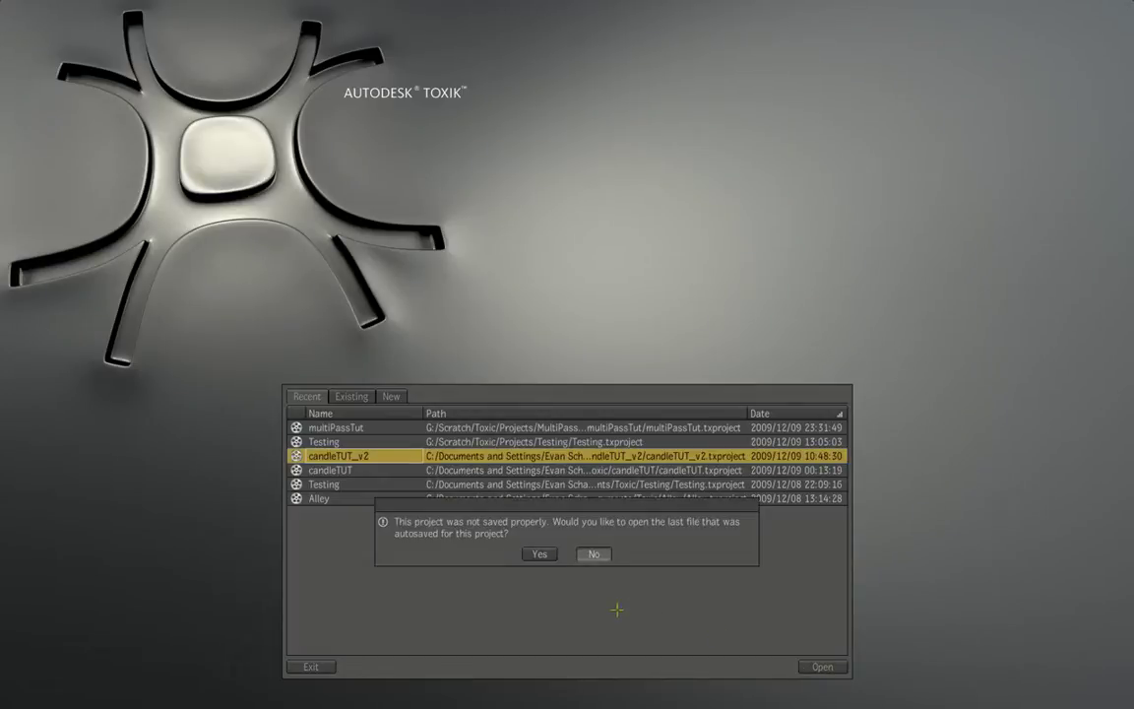
{"action": "key", "text": "Return"}
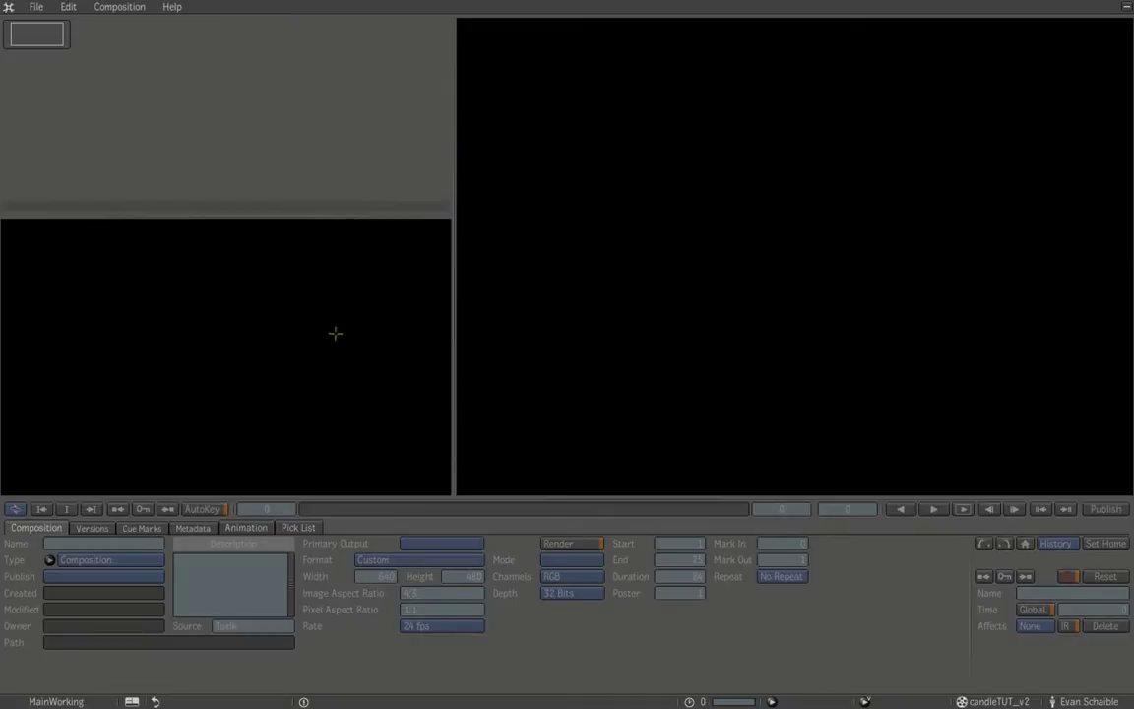
{"action": "left_click", "coordinate": [105, 8]}
{"action": "left_click", "coordinate": [103, 34]}
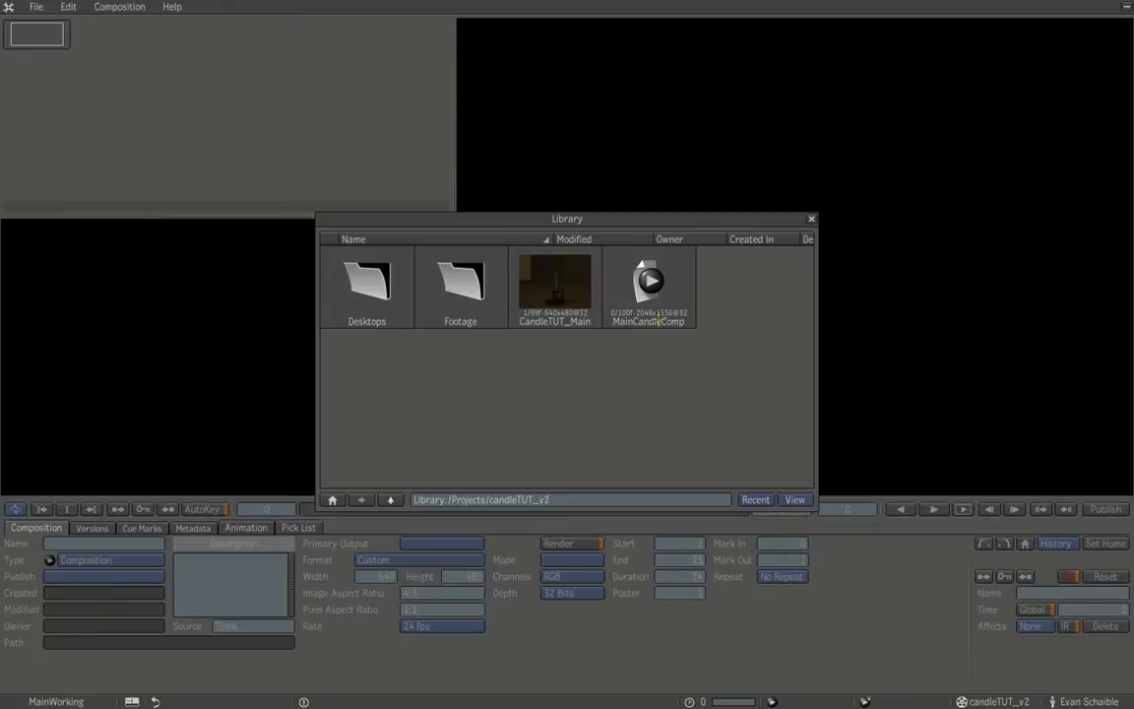
- Open the CandleTUT_Main composition from the Library and play its candle animation
{"action": "left_click", "coordinate": [551, 283]}
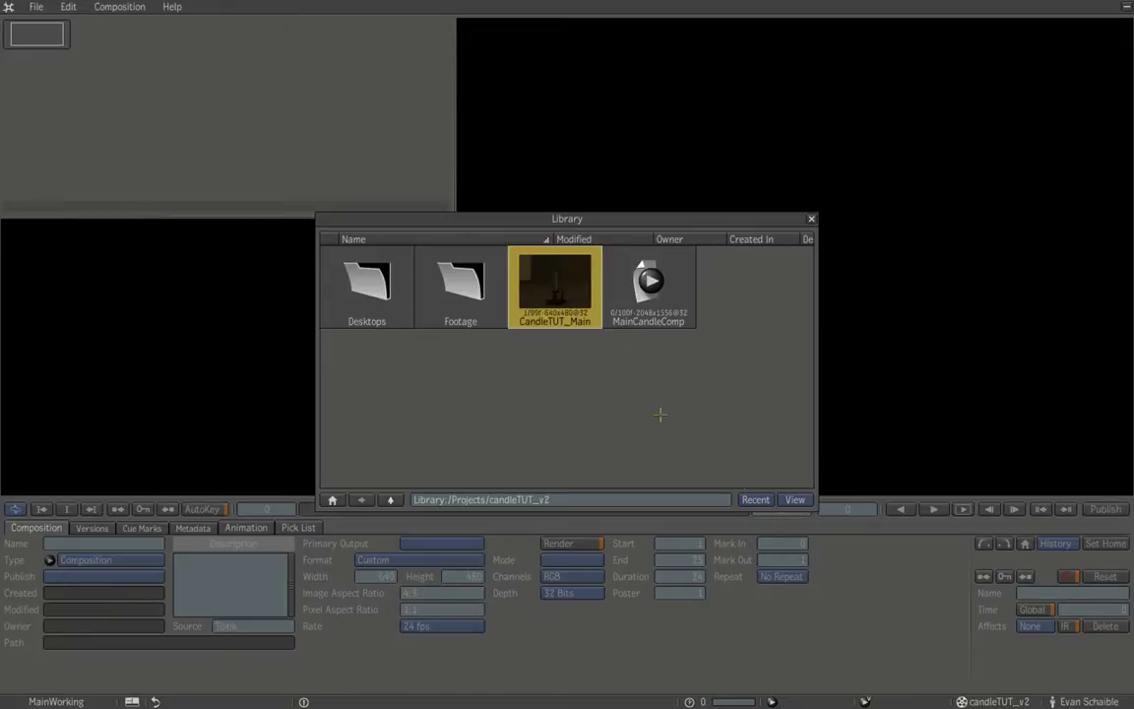
{"action": "double_click", "coordinate": [556, 291]}
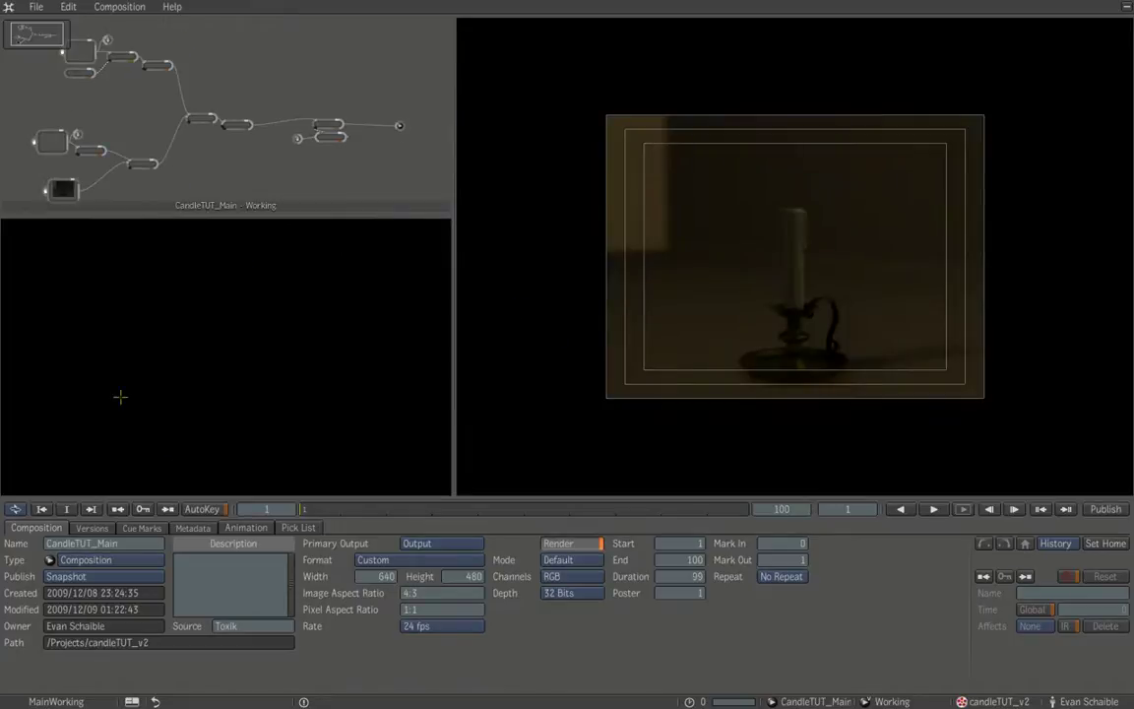
{"action": "key", "text": "space"}
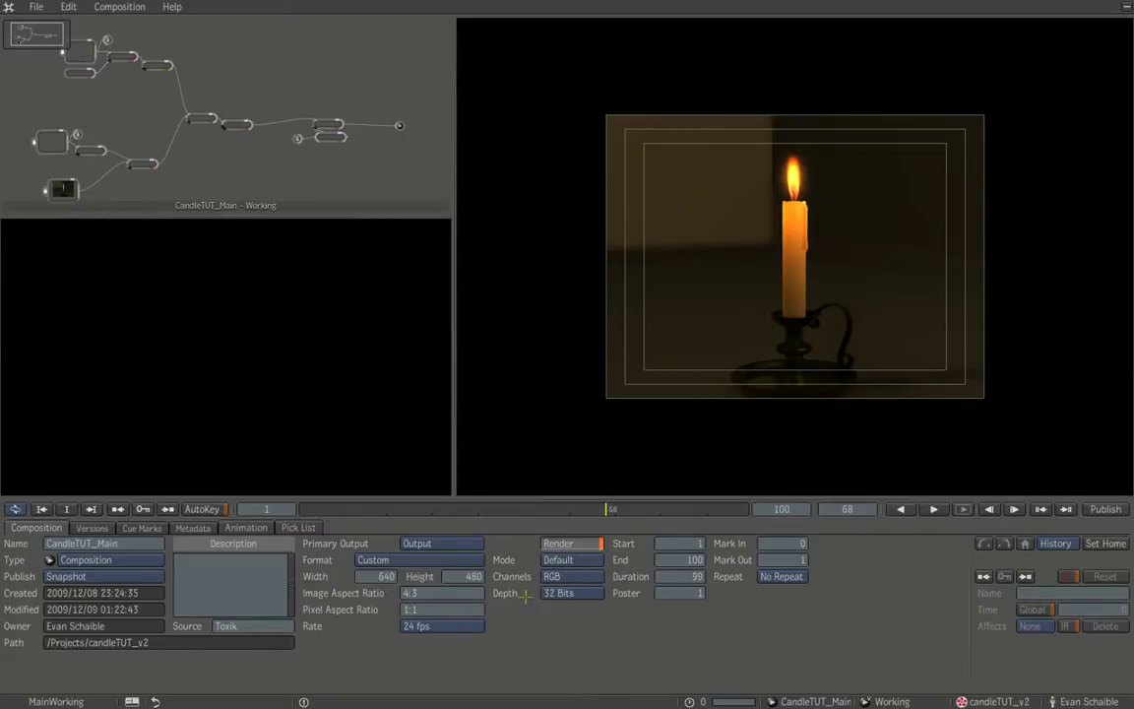
- Show and dismiss the tool Pick List, then maximize the candle composite's Schematic view
{"action": "key", "text": "grave"}
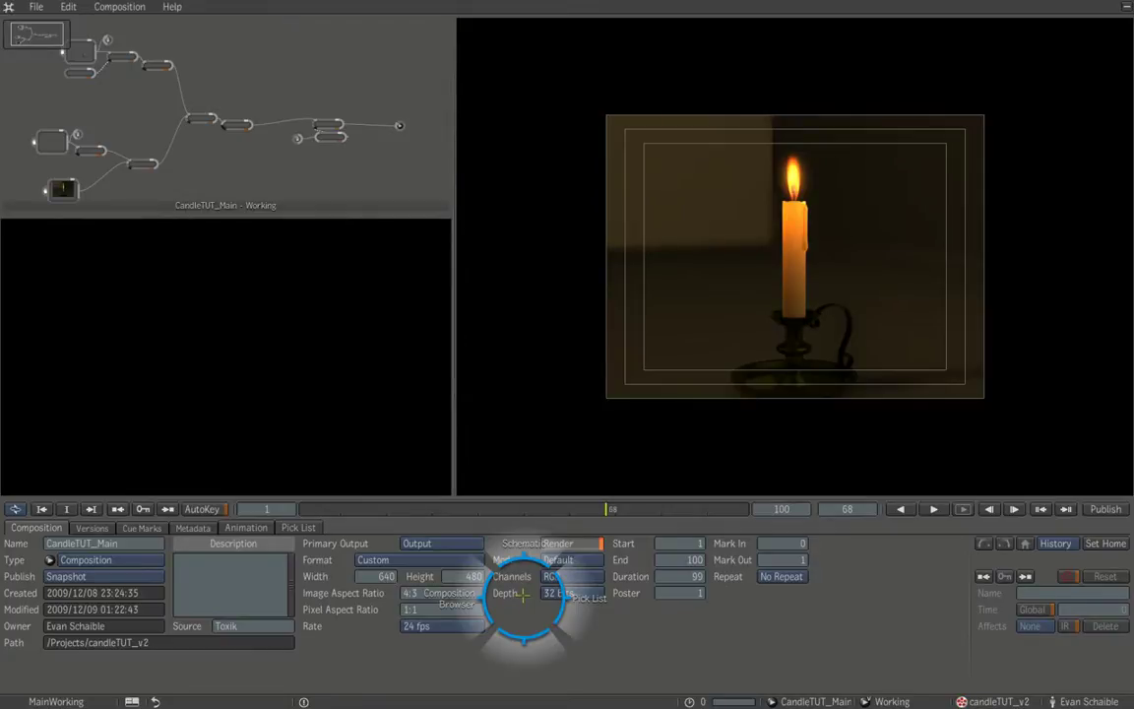
{"action": "left_click", "coordinate": [589, 597]}
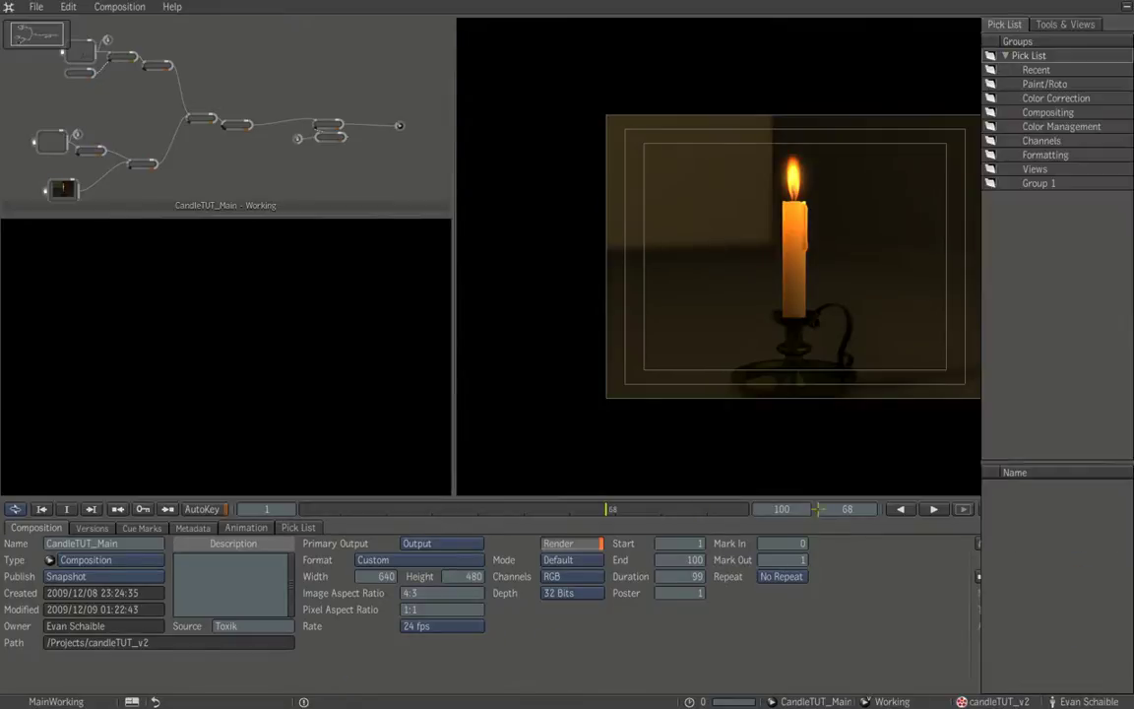
{"action": "key", "text": "space"}
{"action": "left_click", "coordinate": [457, 562]}
{"action": "key", "text": "space"}
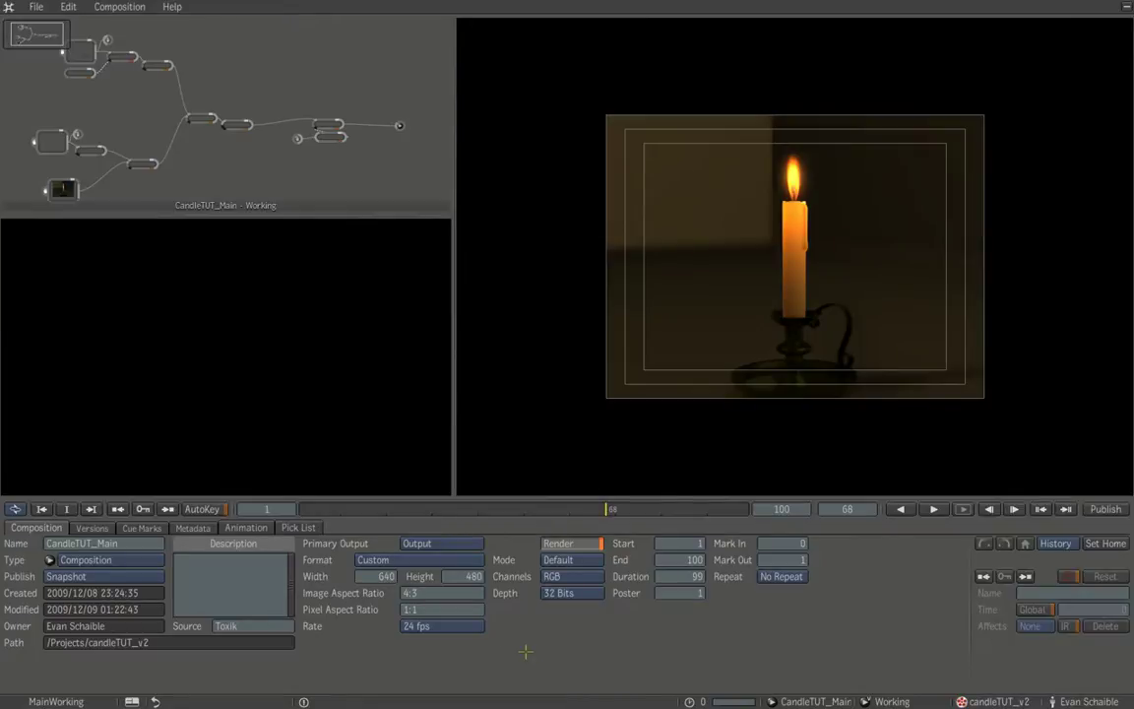
{"action": "key", "text": "Tab"}
{"action": "key", "text": "Tab"}
{"action": "key", "text": "Tab"}
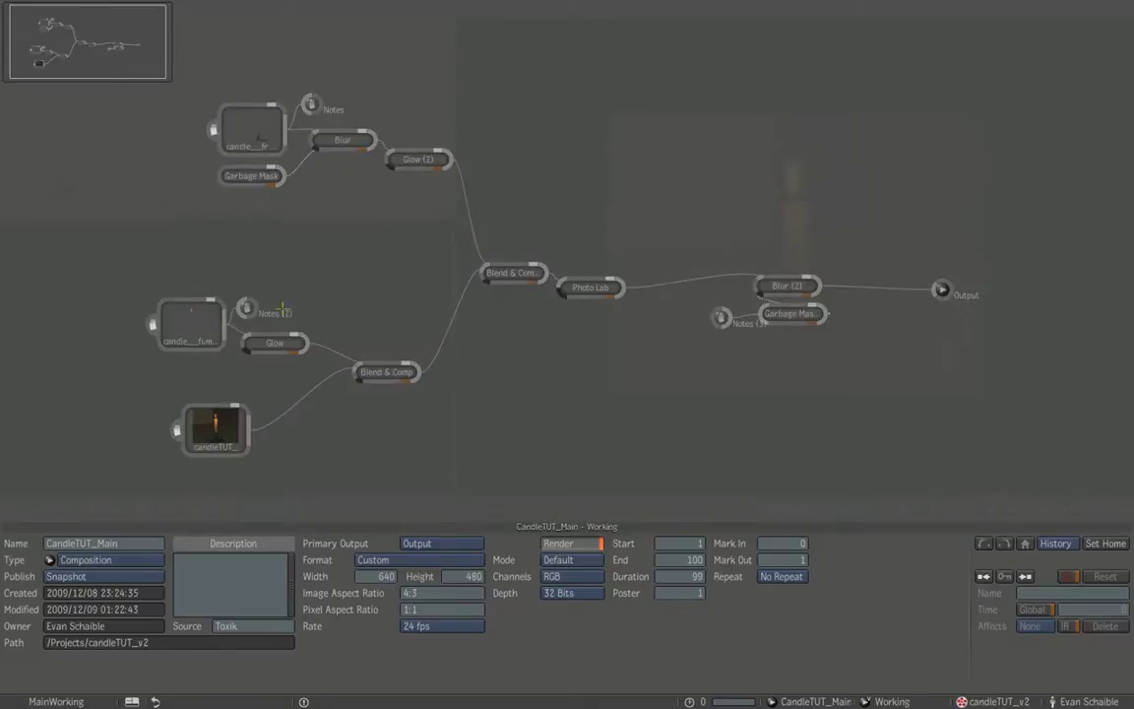
- Show the Glow node's settings: Gain 1.42, Radius 10.10, Composite mode, Screen blend
{"action": "left_click", "coordinate": [199, 423]}
{"action": "left_click", "coordinate": [190, 317]}
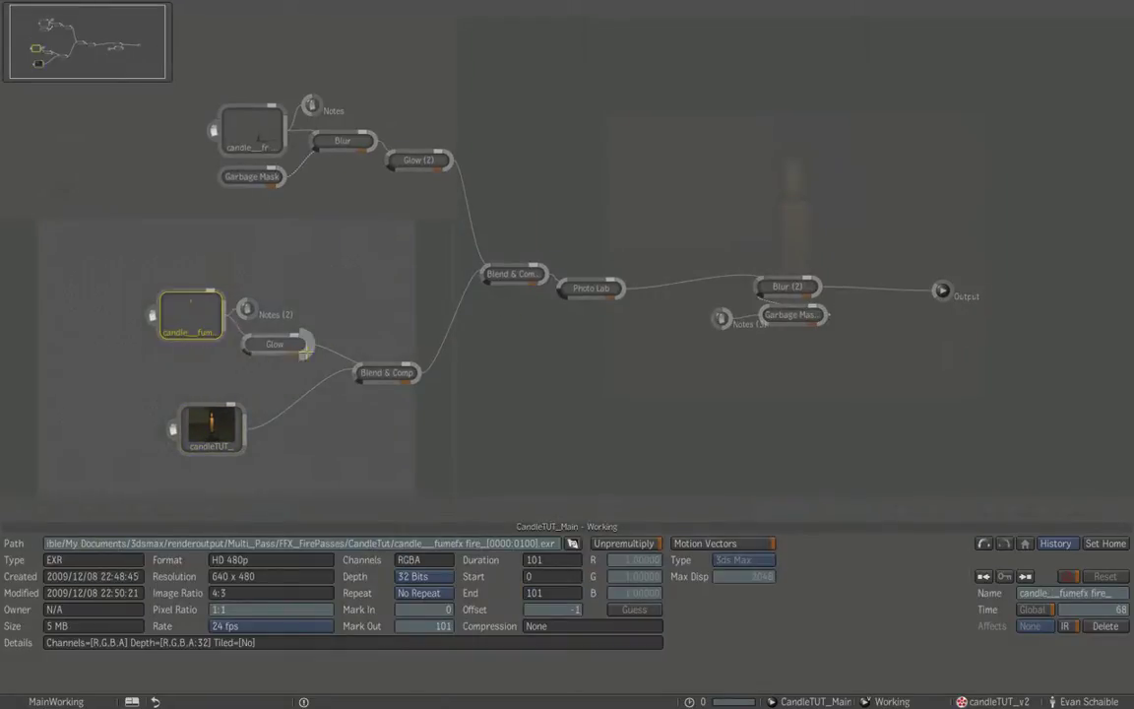
{"action": "left_click", "coordinate": [304, 345]}
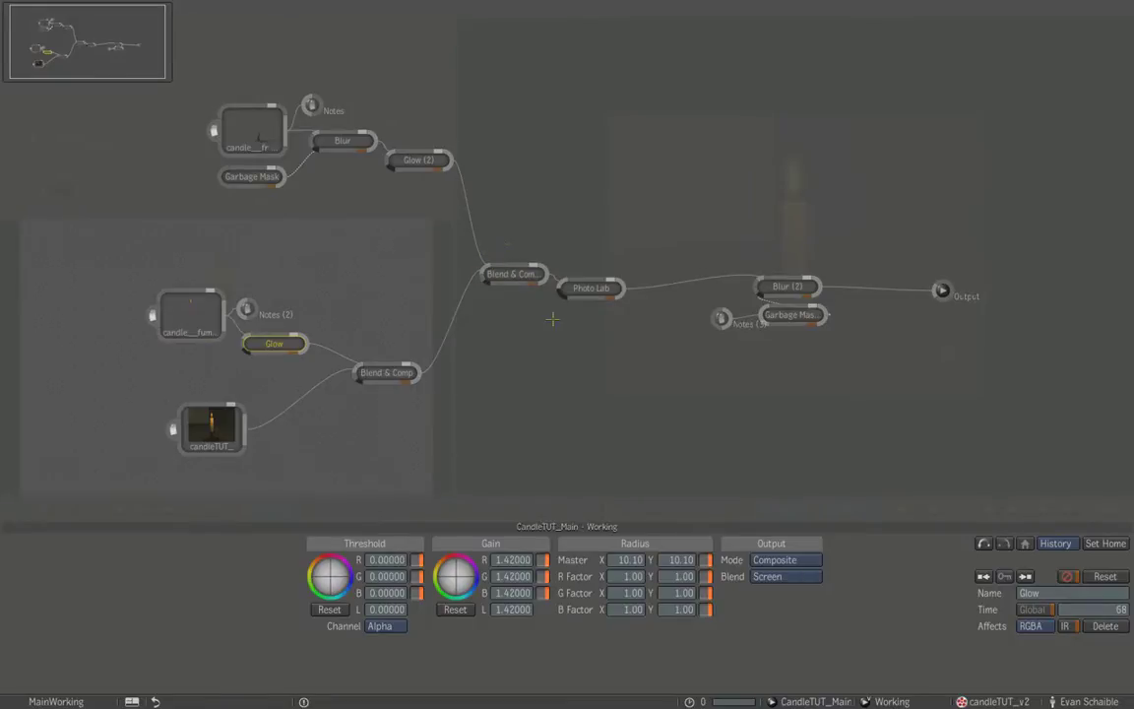
{"action": "key", "text": "grave"}
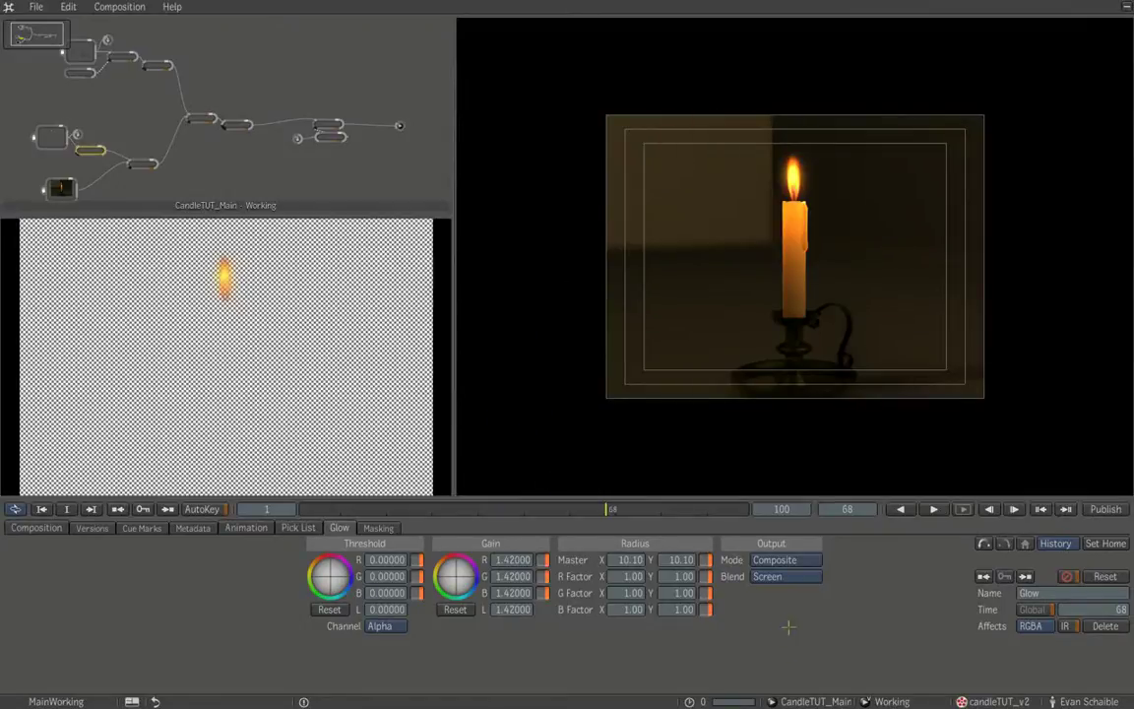
- Toggle the node hierarchy and viewer Display settings, then re-maximize the schematic
{"action": "key", "text": "F8"}
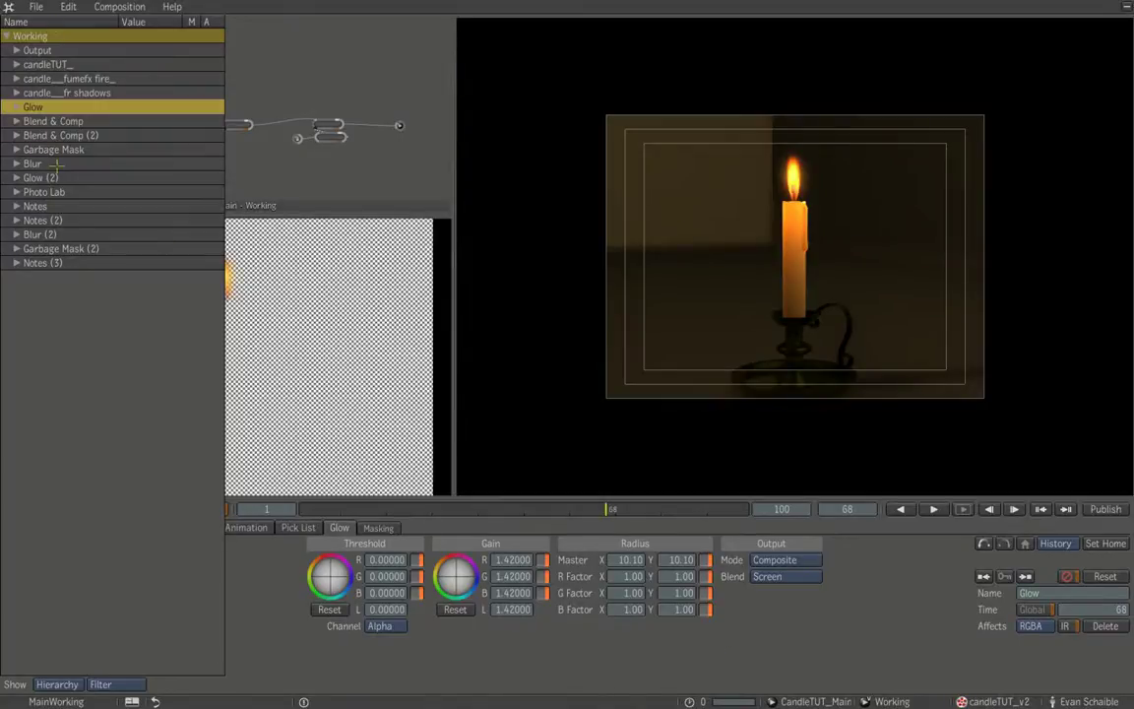
{"action": "key", "text": "F8"}
{"action": "left_click", "coordinate": [407, 181]}
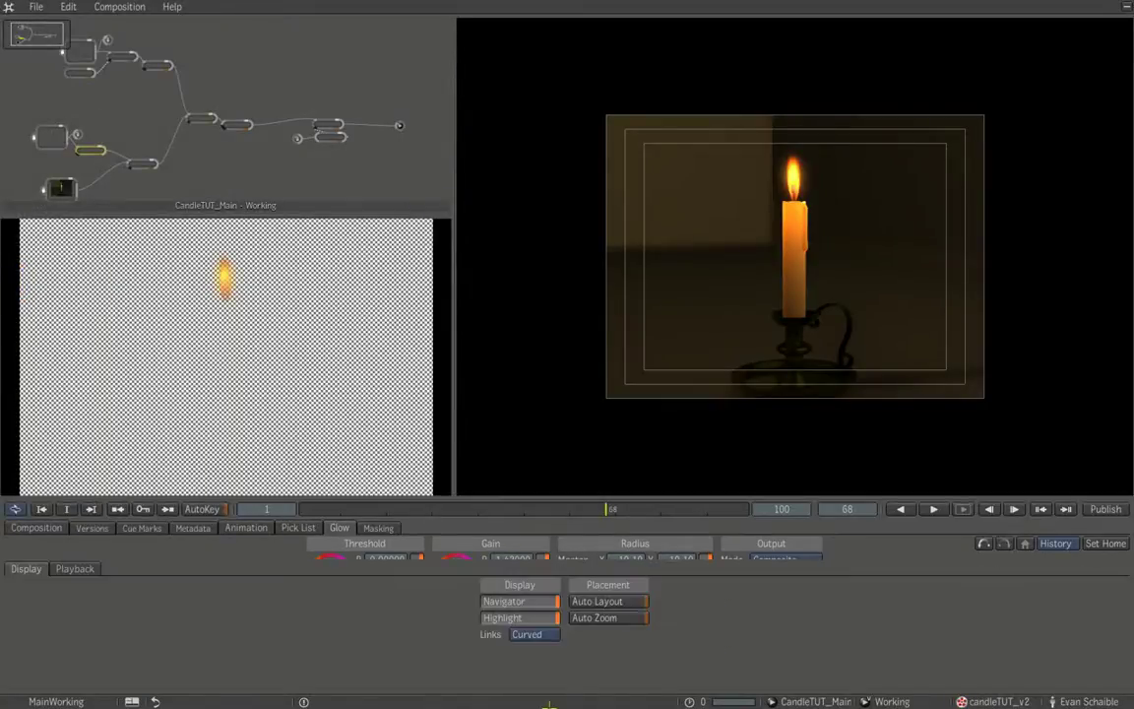
{"action": "left_click", "coordinate": [553, 296]}
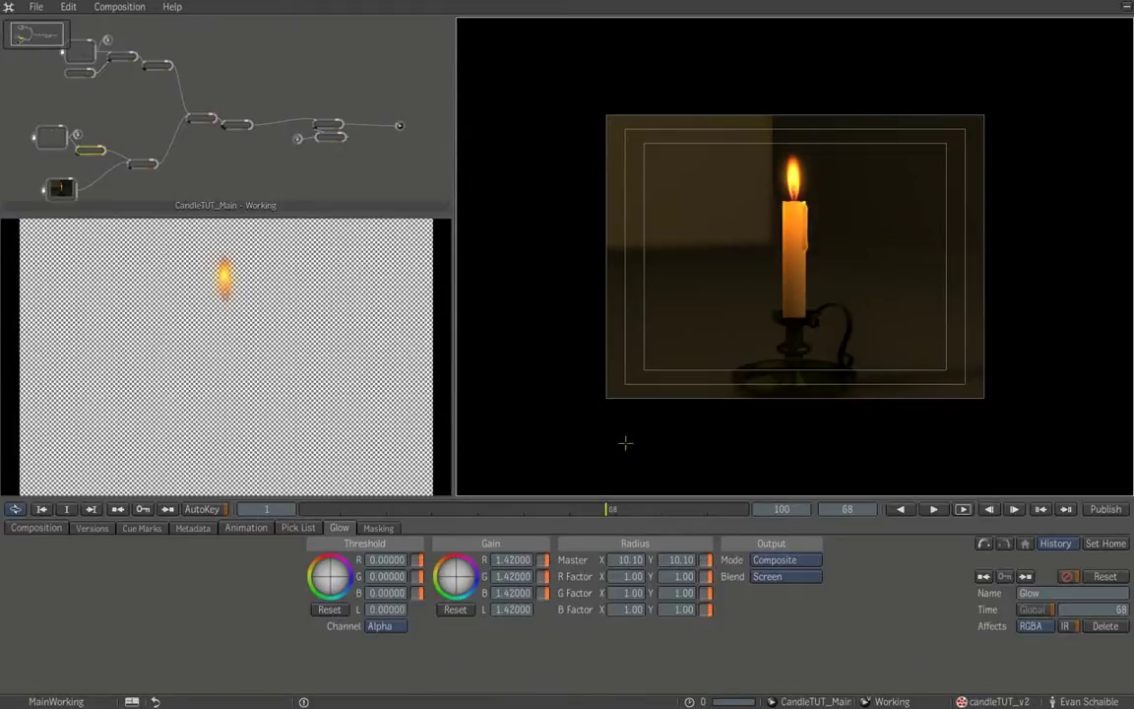
{"action": "left_click", "coordinate": [494, 336]}
{"action": "left_click", "coordinate": [132, 312]}
{"action": "left_click", "coordinate": [278, 604]}
{"action": "key", "text": "Tab"}
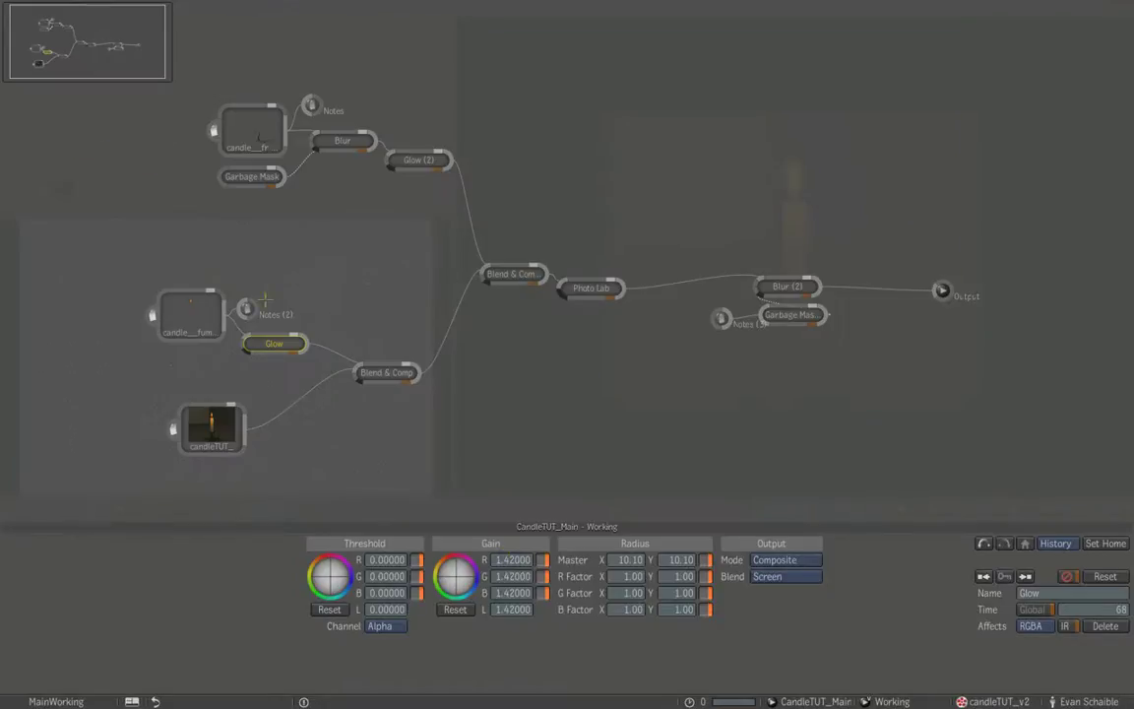
- Select the candleTUT_ plate node to show its 640x480, 24 fps EXR import details
{"action": "left_click_drag", "start_coordinate": [210, 425], "coordinate": [202, 427]}
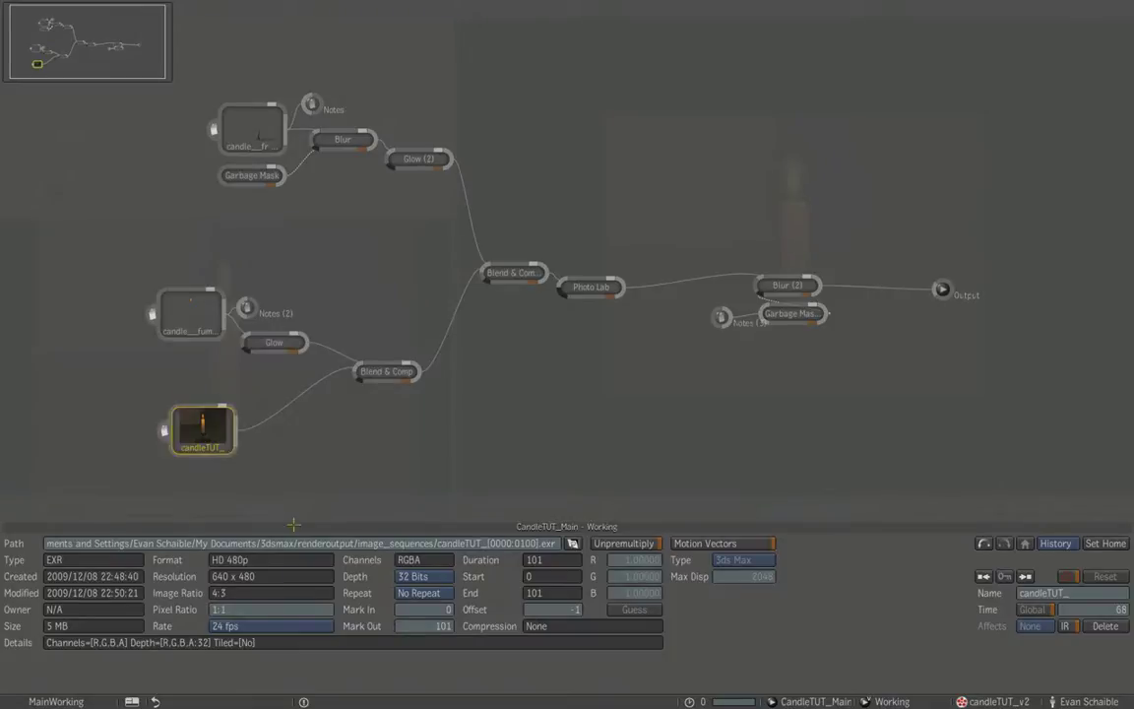
{"action": "key", "text": "Tab"}
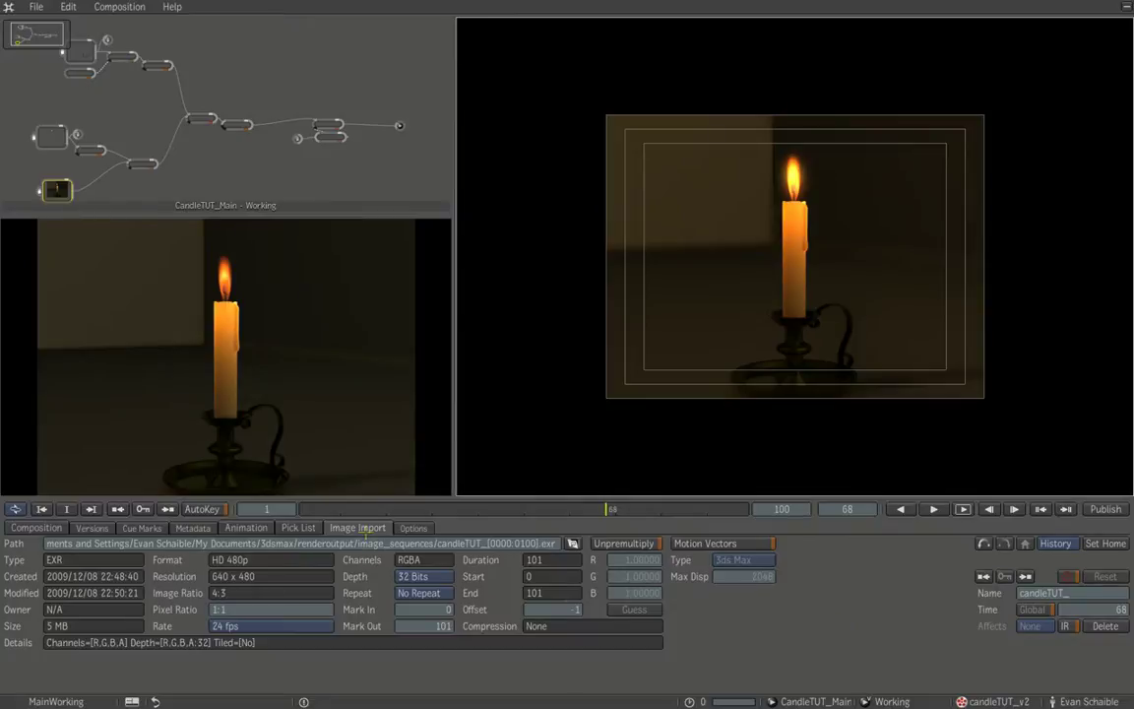
{"action": "key", "text": "F1"}
{"action": "key", "text": "F1"}
{"action": "key", "text": "grave"}
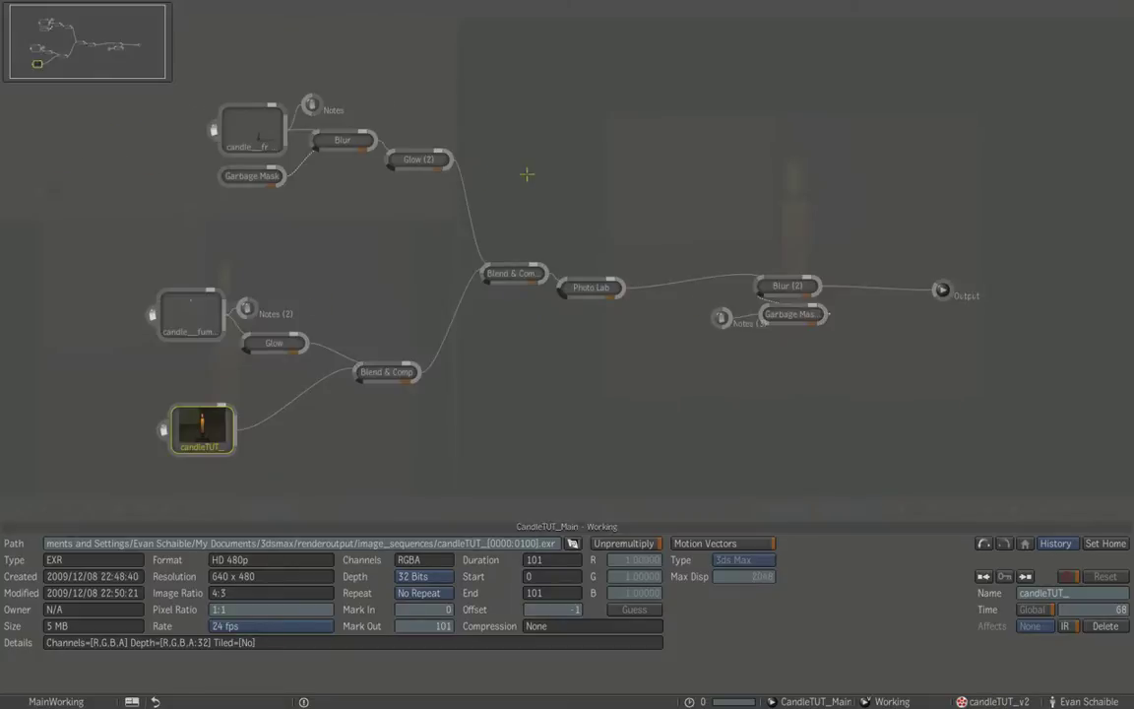
{"action": "key", "text": "grave"}
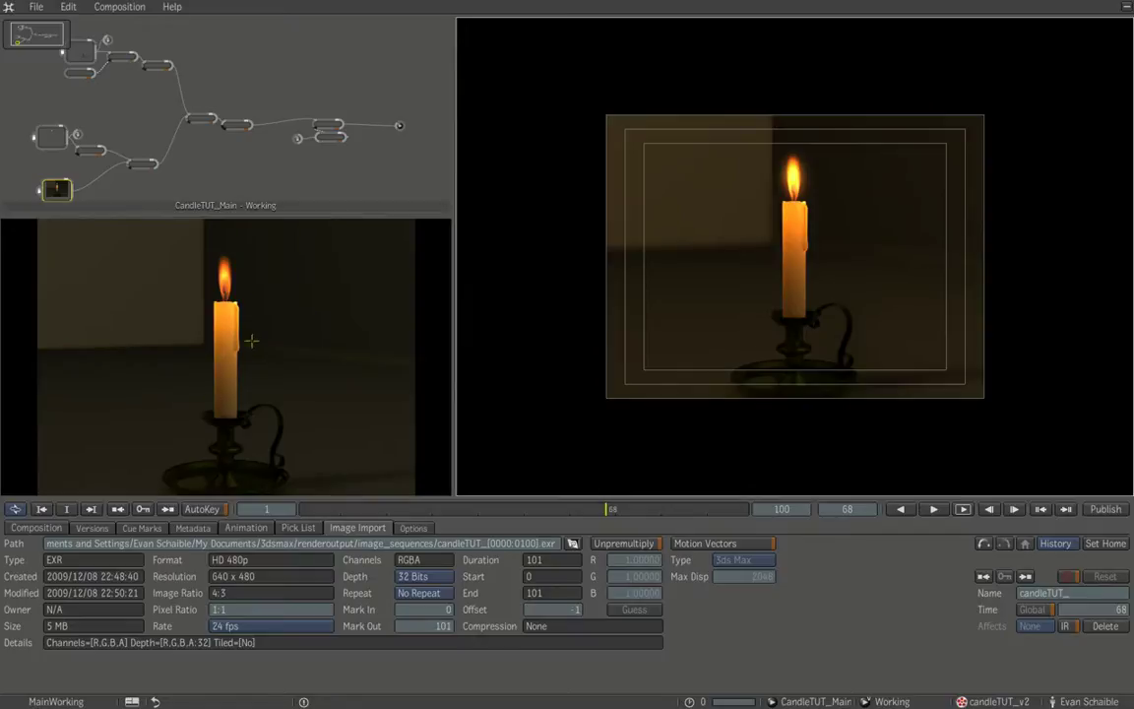
{"action": "key", "text": "F1"}
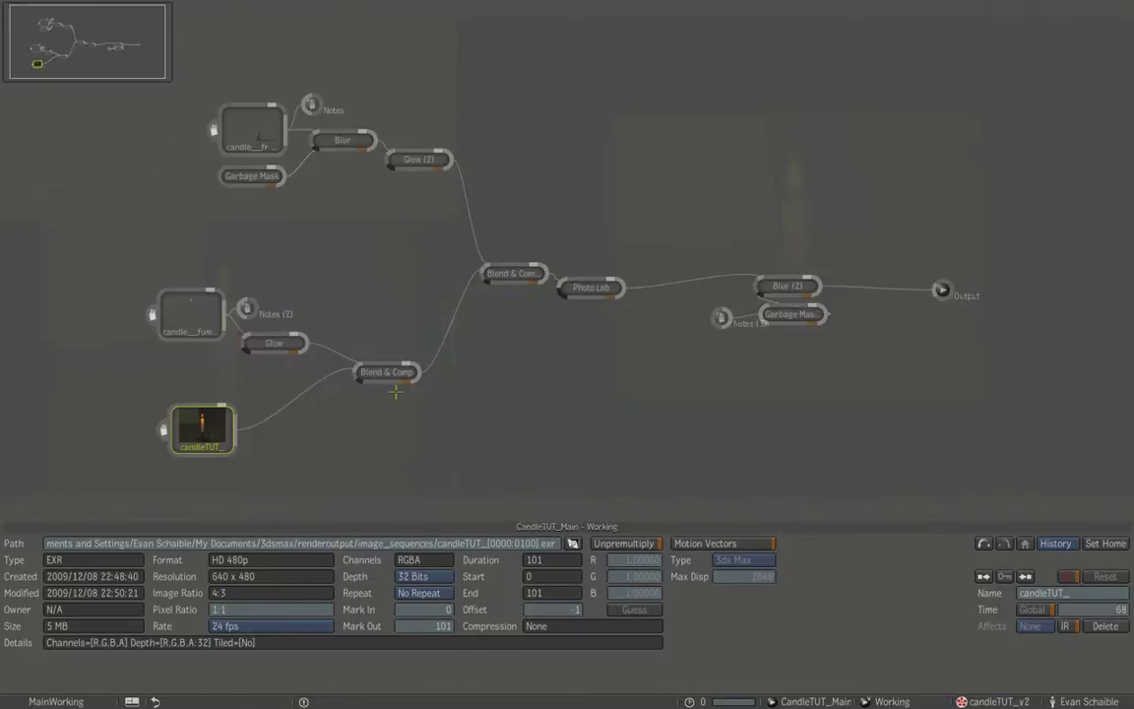
- Restore the viewers and select the candle___fumefx fire_ node to view the isolated flame pass
{"action": "key", "text": "F1"}
{"action": "left_click", "coordinate": [47, 140]}
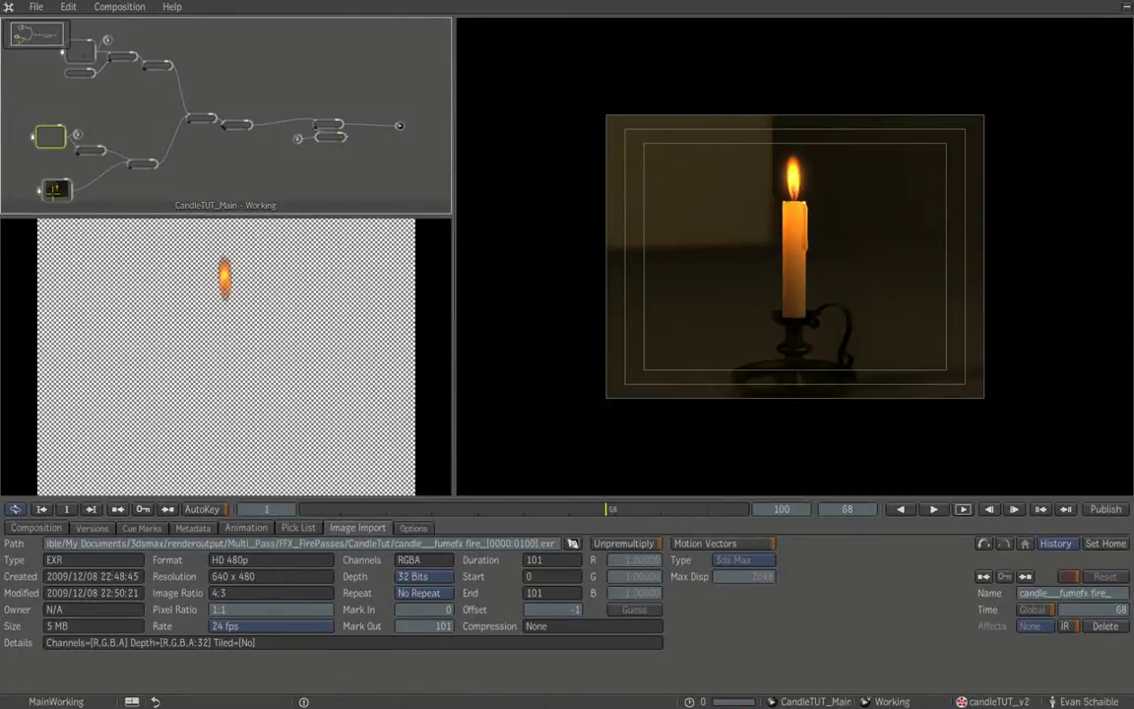
- Preview the FumeFX fire pass in the small viewer, briefly checking the shadow pass
{"action": "left_click", "coordinate": [58, 190]}
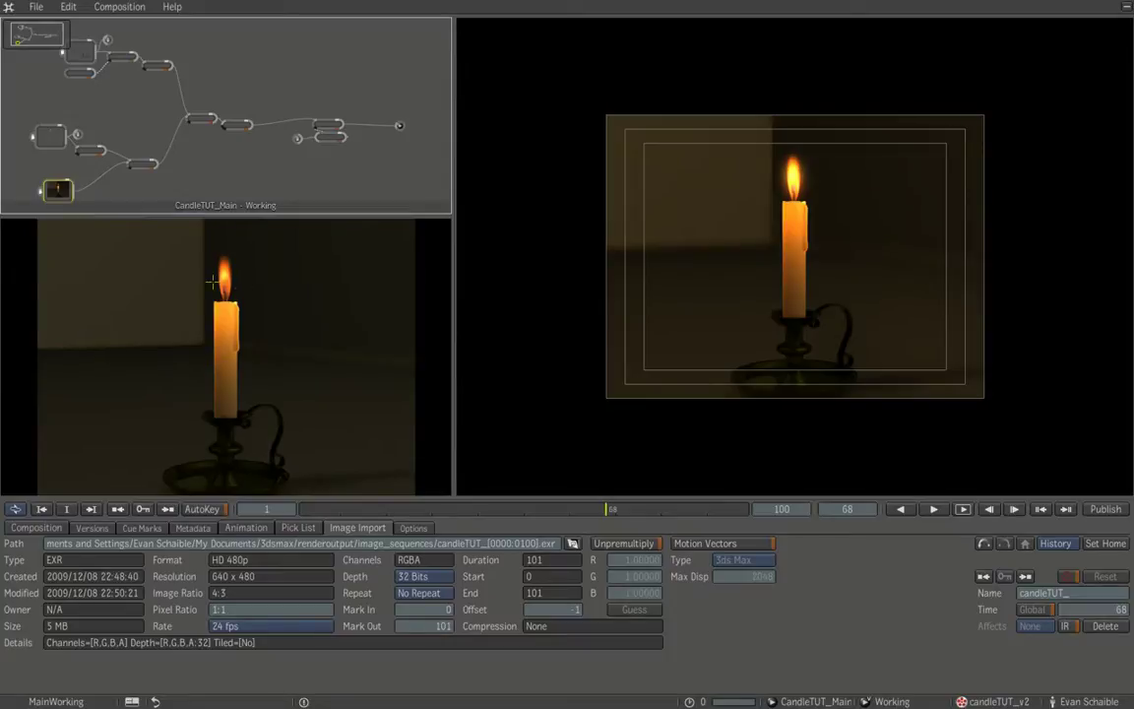
{"action": "left_click", "coordinate": [49, 136]}
{"action": "key", "text": "1"}
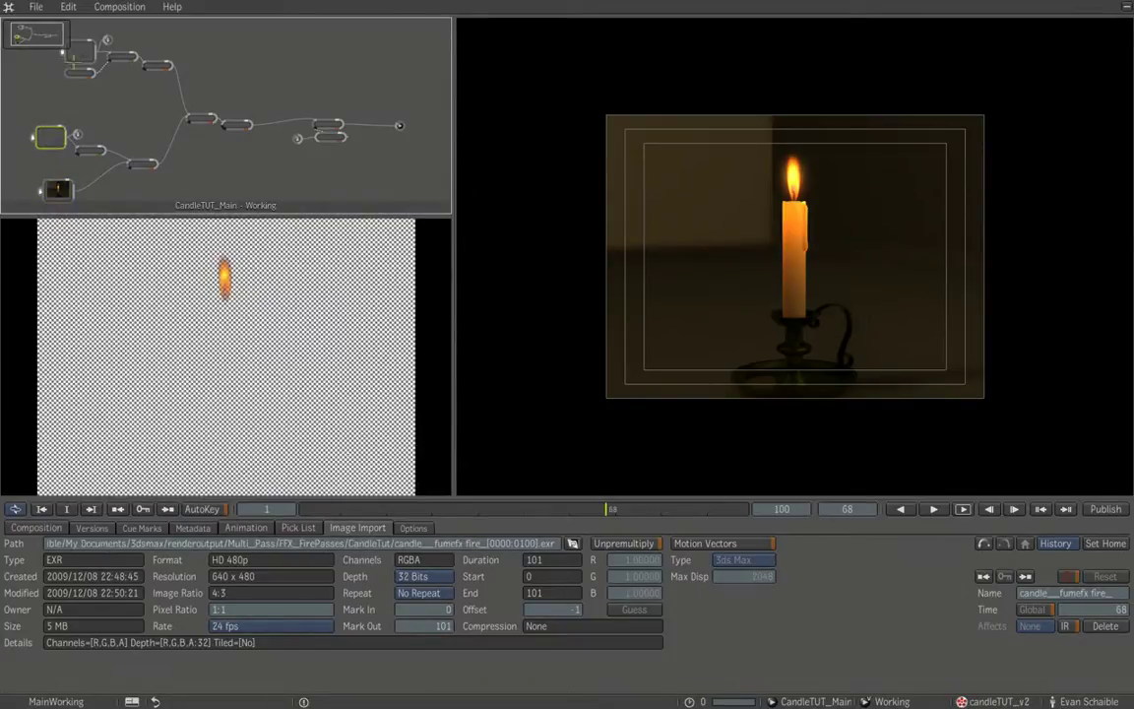
{"action": "left_click", "coordinate": [61, 51]}
{"action": "left_click", "coordinate": [47, 136]}
- Load the candleTUT_ Image Import node into the small viewer player
{"action": "left_click", "coordinate": [56, 189]}
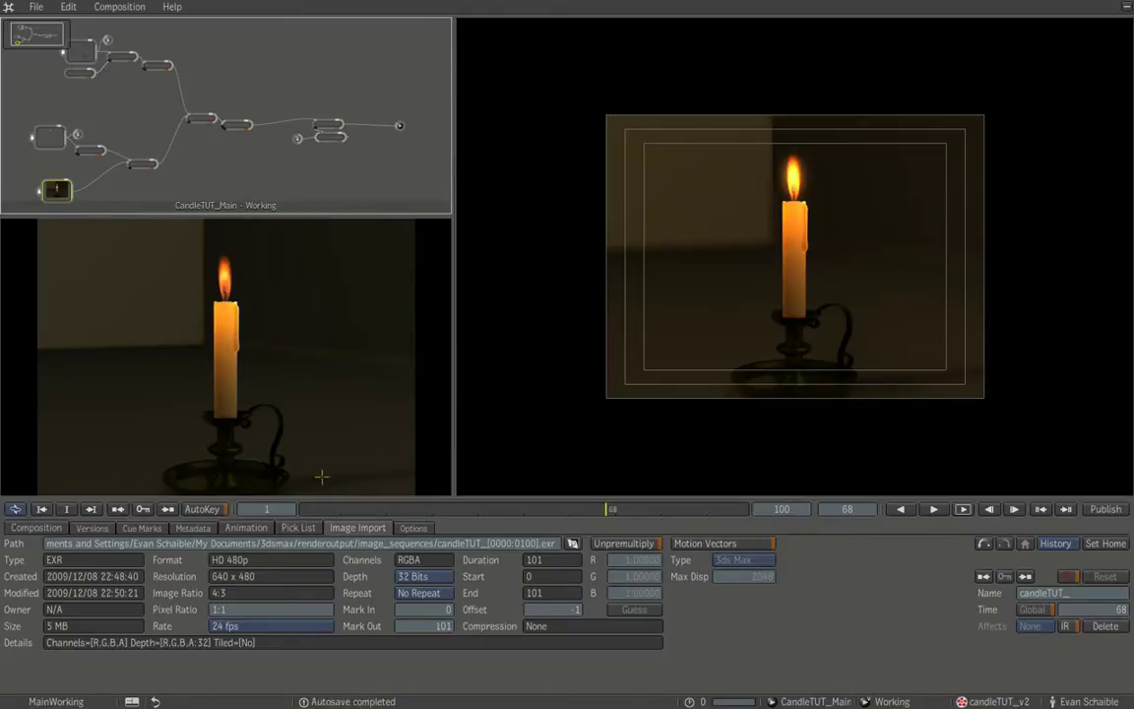
{"action": "key", "text": "Tab"}
{"action": "left_click", "coordinate": [175, 313]}
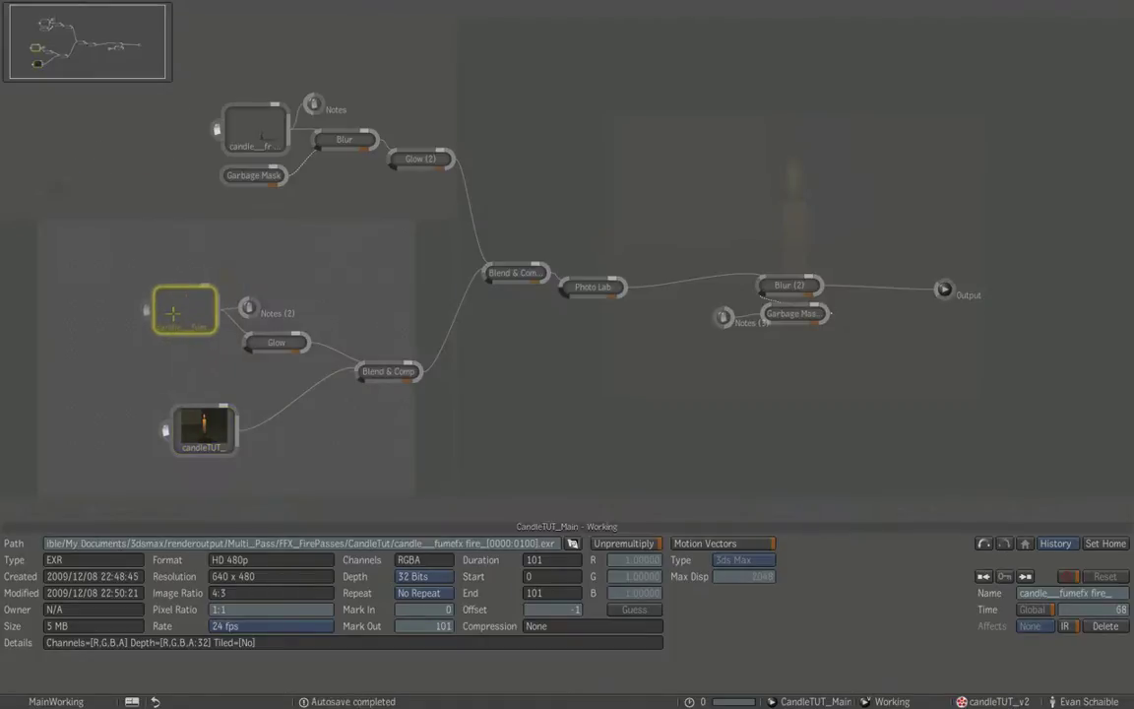
{"action": "left_click", "coordinate": [254, 343]}
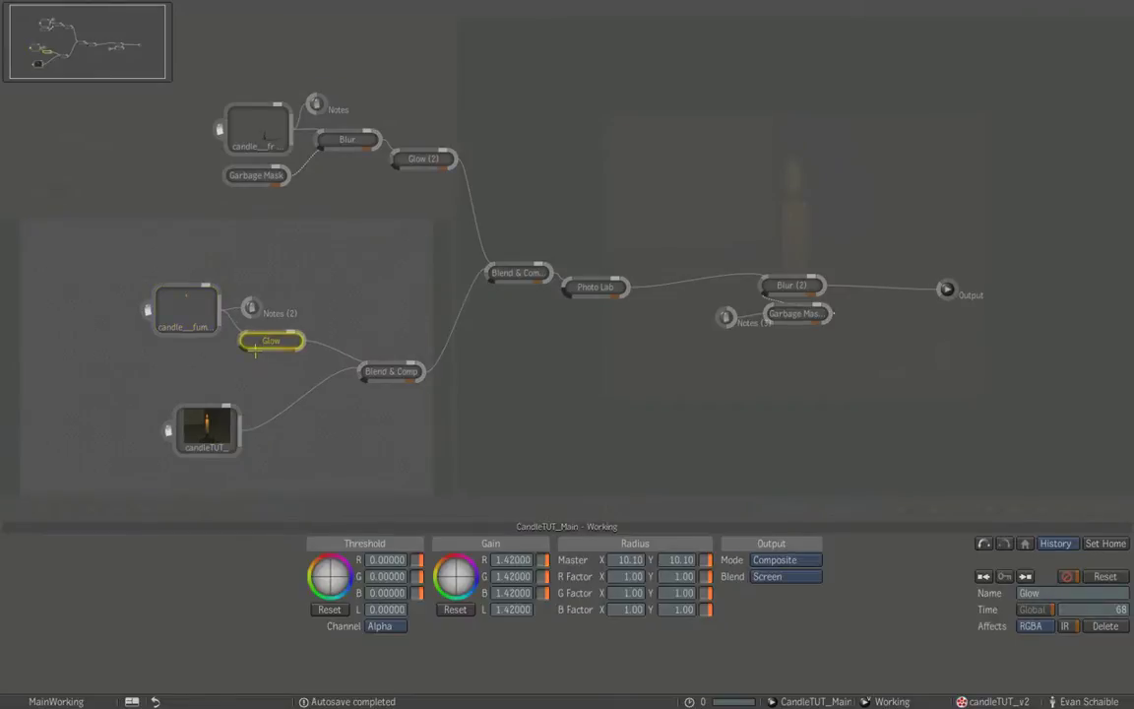
{"action": "key", "text": "Tab"}
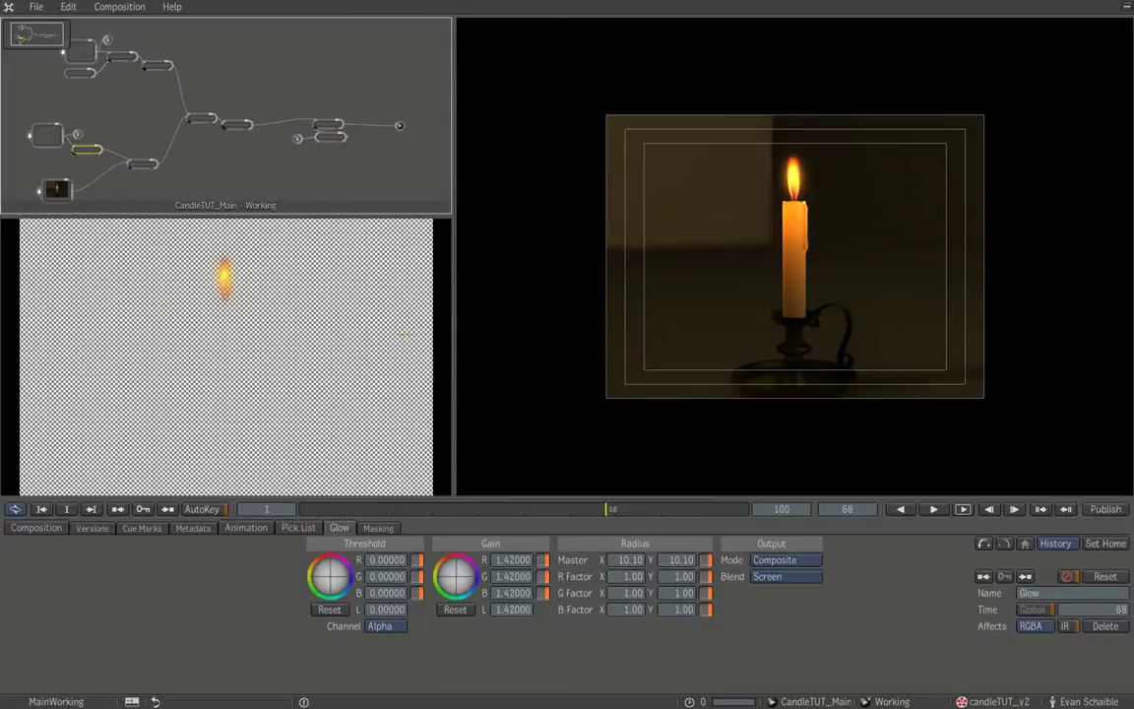
{"action": "left_click", "coordinate": [57, 187]}
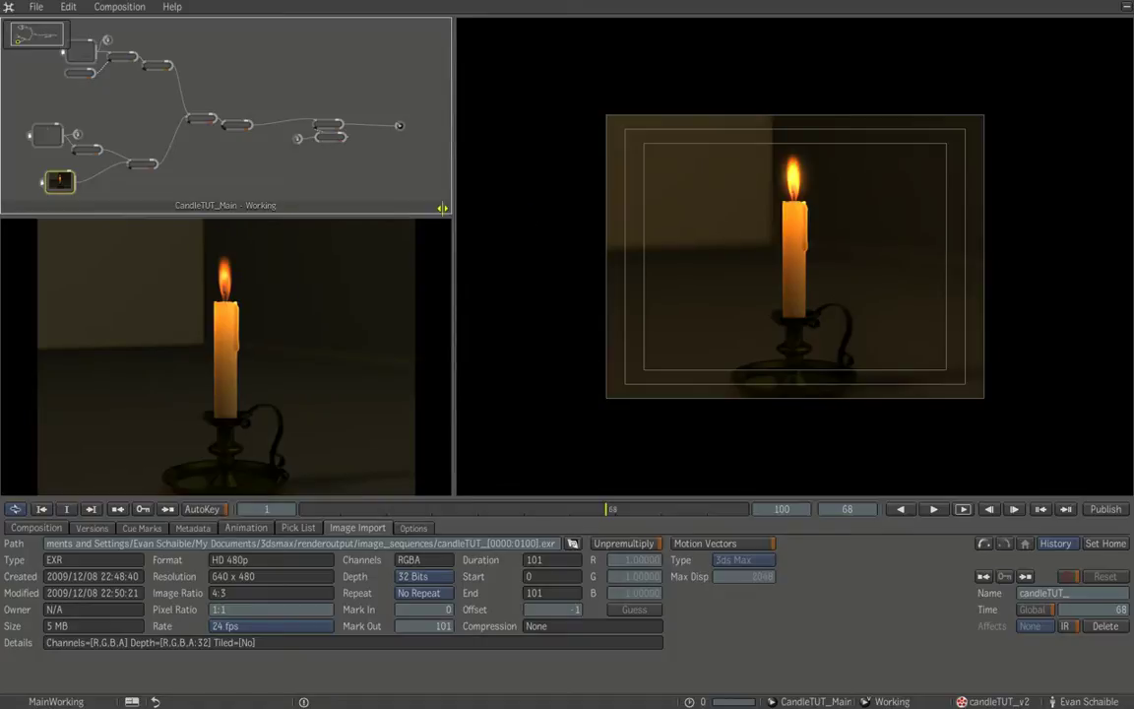
- Step from fire to Glow to the lower Blend & Comp, showing gain 1.0, Atop, Add
{"action": "left_click", "coordinate": [46, 135]}
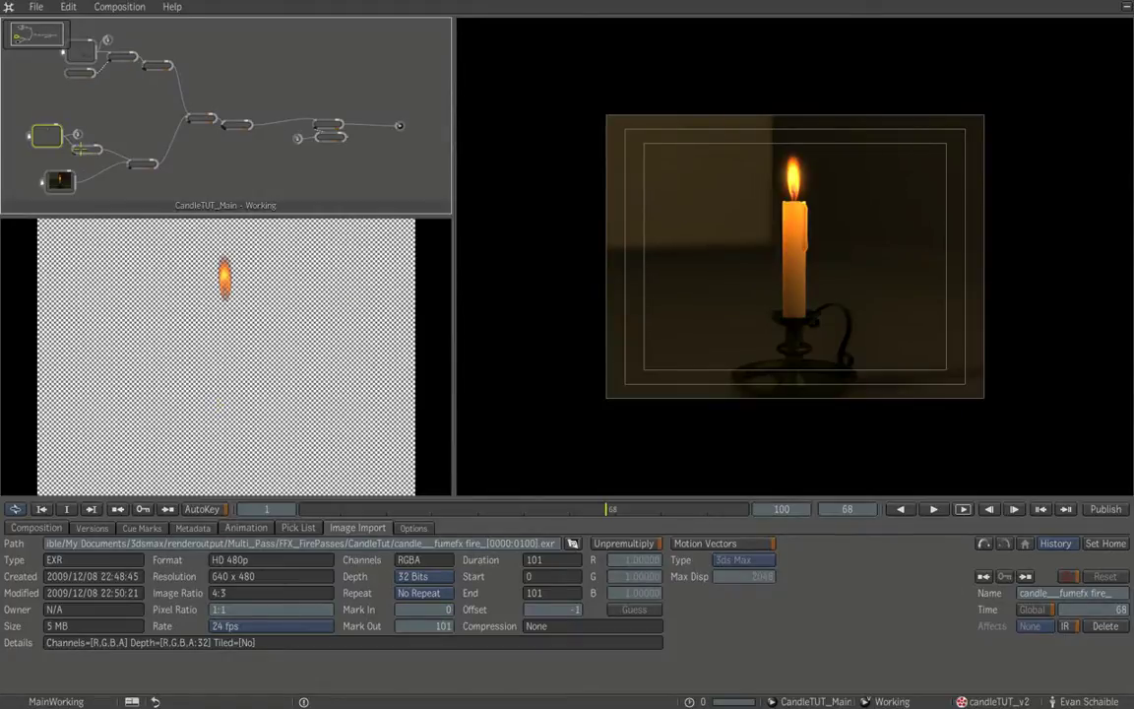
{"action": "left_click", "coordinate": [89, 150]}
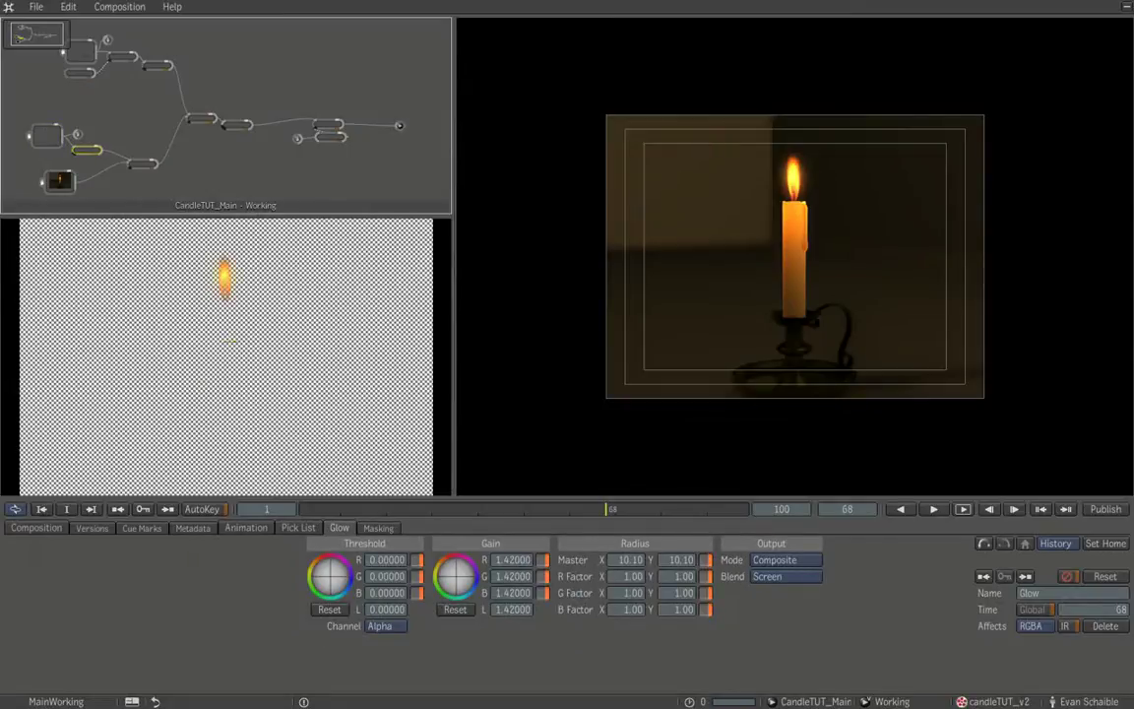
{"action": "left_click", "coordinate": [141, 164]}
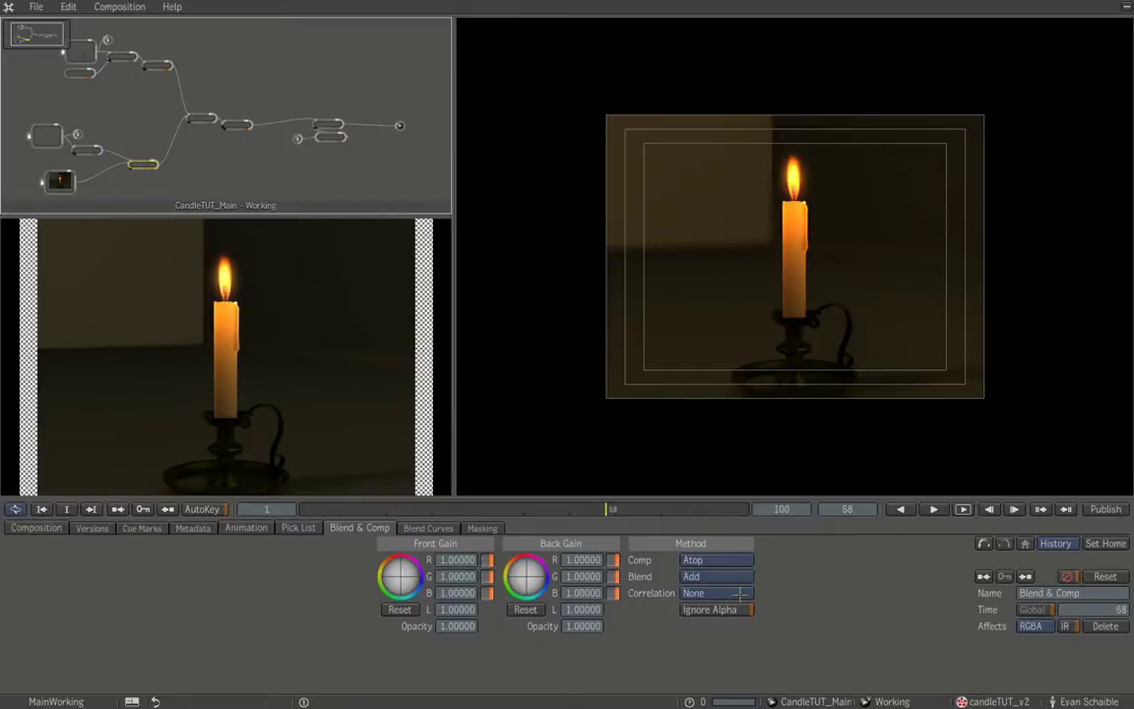
- Leave the Blend & Comp blend mode on Add and expand the node graph full-screen
{"action": "left_click", "coordinate": [689, 576]}
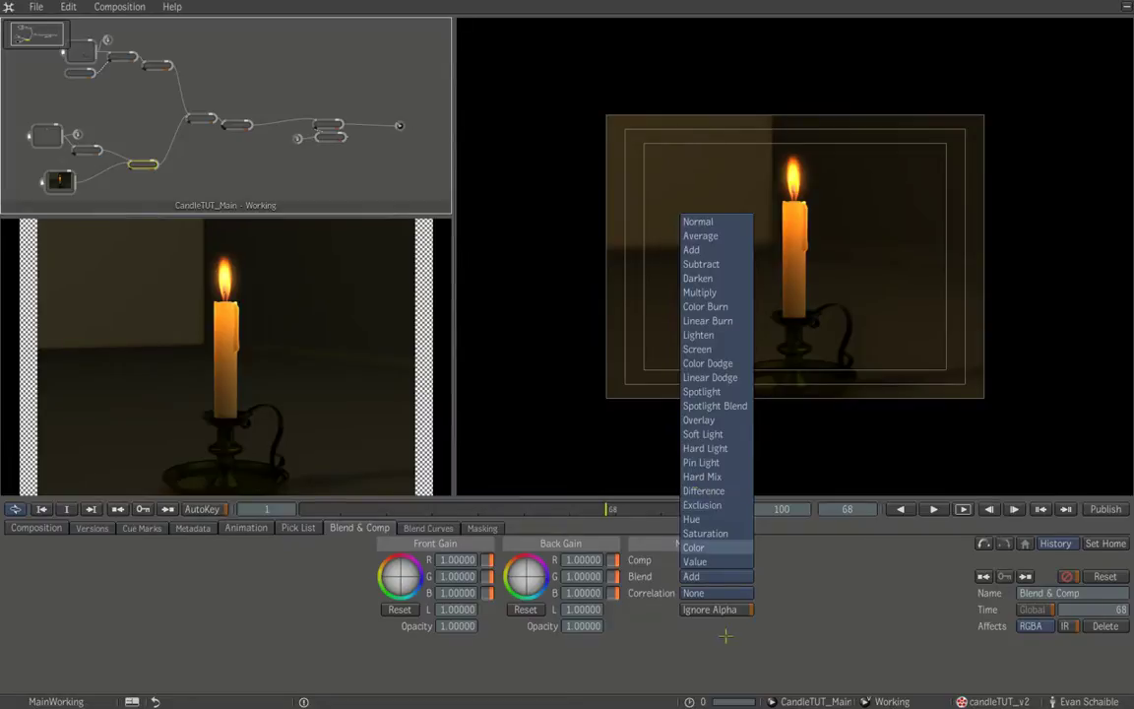
{"action": "left_click", "coordinate": [725, 593]}
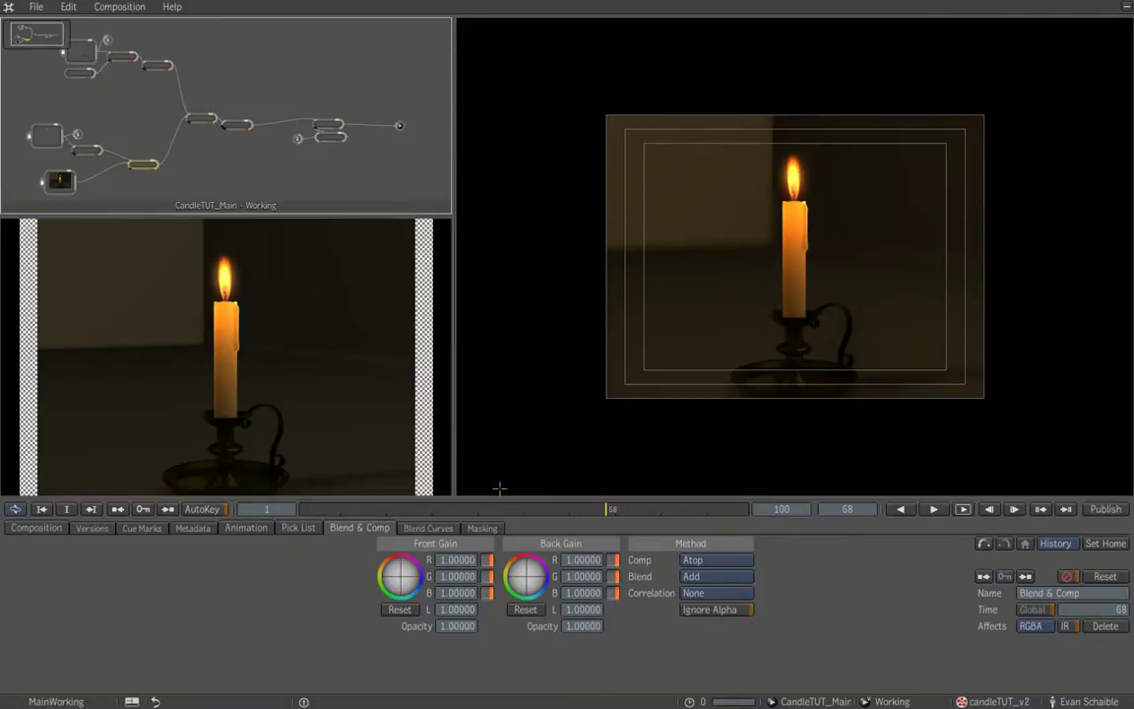
{"action": "key", "text": "space"}
{"action": "key", "text": "space"}
{"action": "key", "text": "space"}
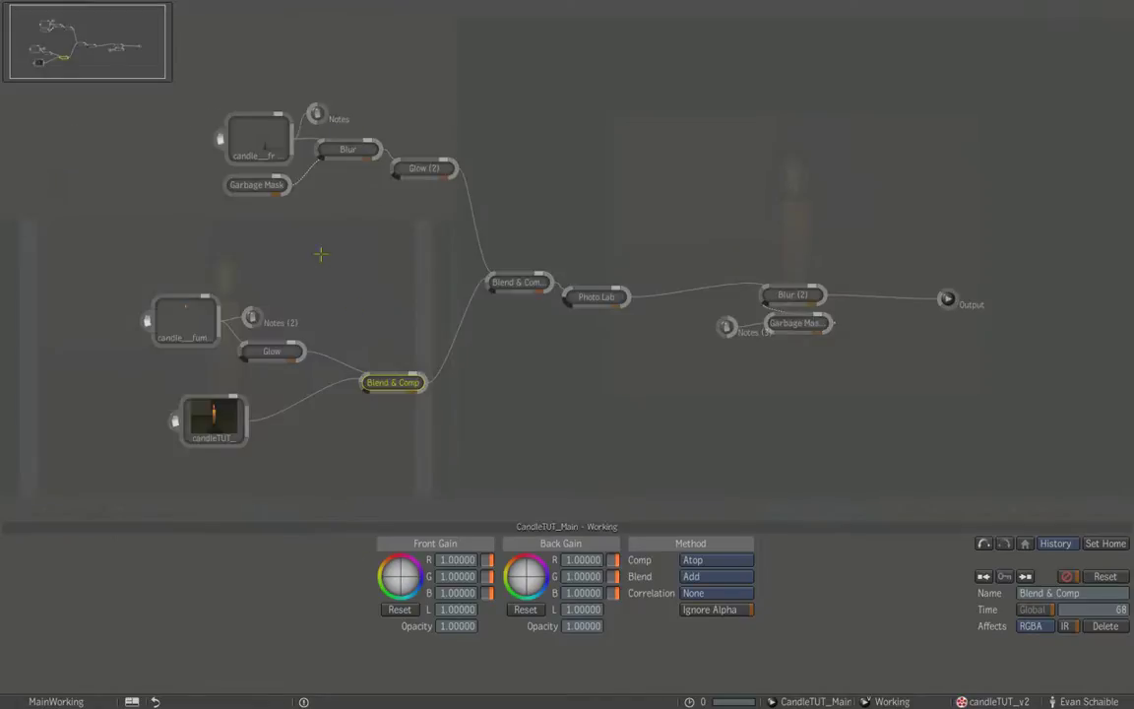
- Tidy the schematic by repositioning the Blend & Comp, Photo Lab and candleTUT nodes
{"action": "left_click_drag", "start_coordinate": [379, 382], "coordinate": [381, 375]}
{"action": "left_click_drag", "start_coordinate": [517, 279], "coordinate": [497, 296]}
{"action": "left_click_drag", "start_coordinate": [596, 296], "coordinate": [581, 312]}
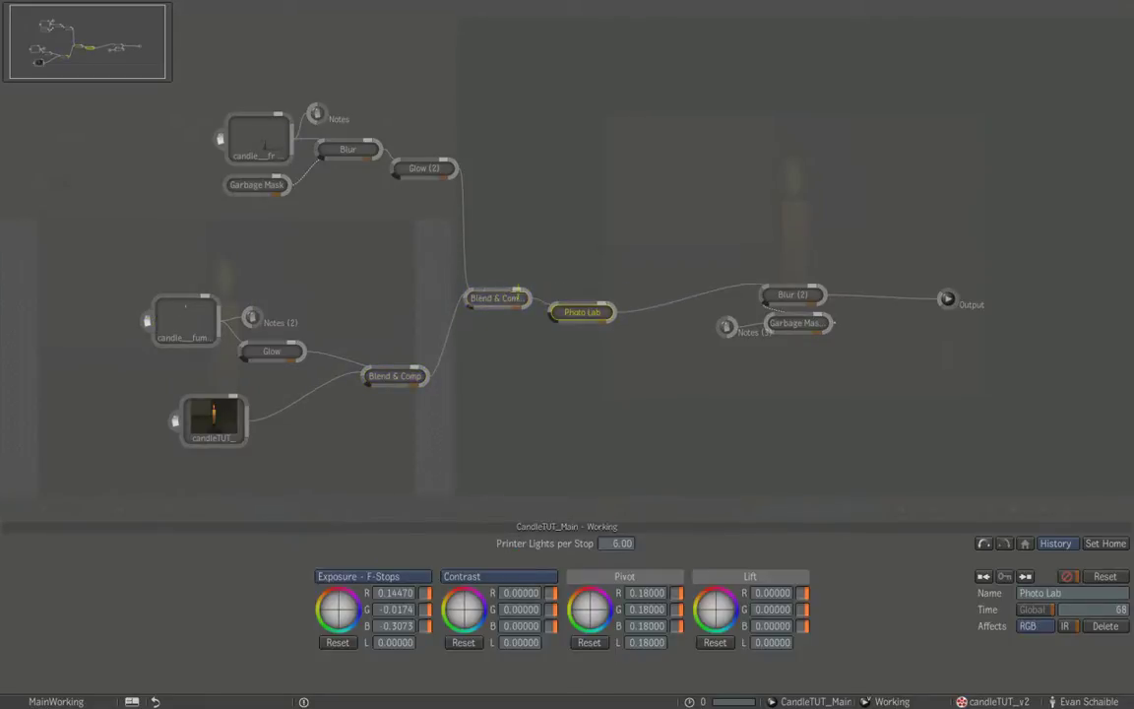
{"action": "left_click_drag", "start_coordinate": [189, 99], "coordinate": [453, 212]}
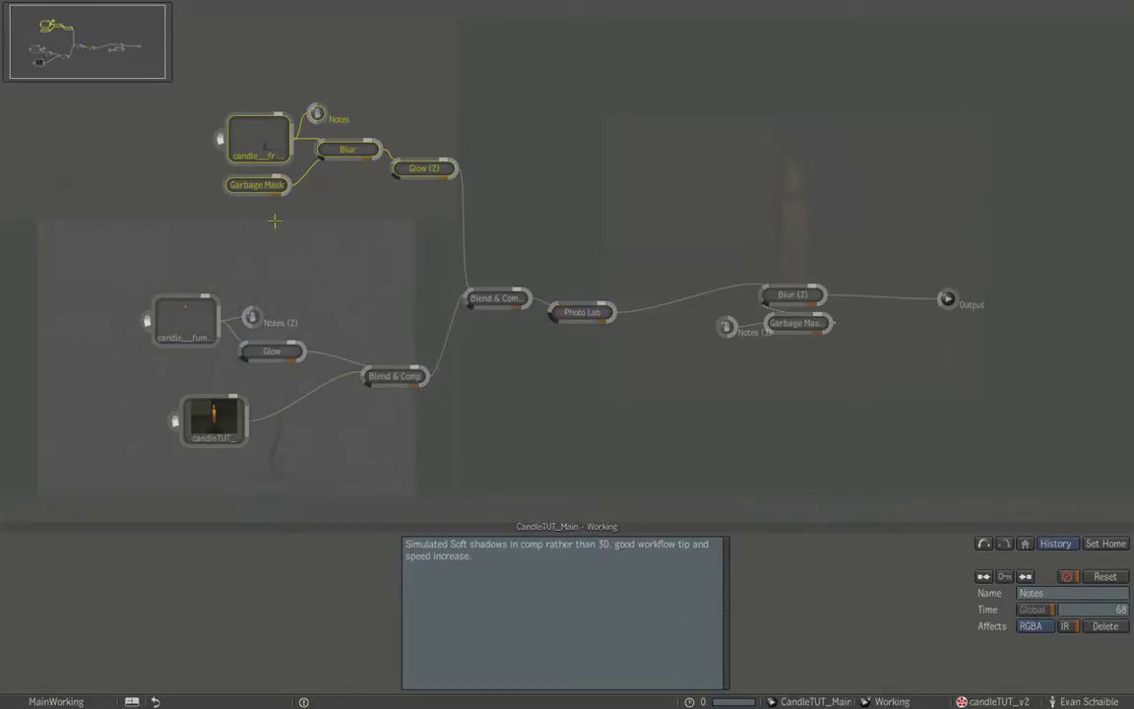
{"action": "left_click", "coordinate": [169, 168]}
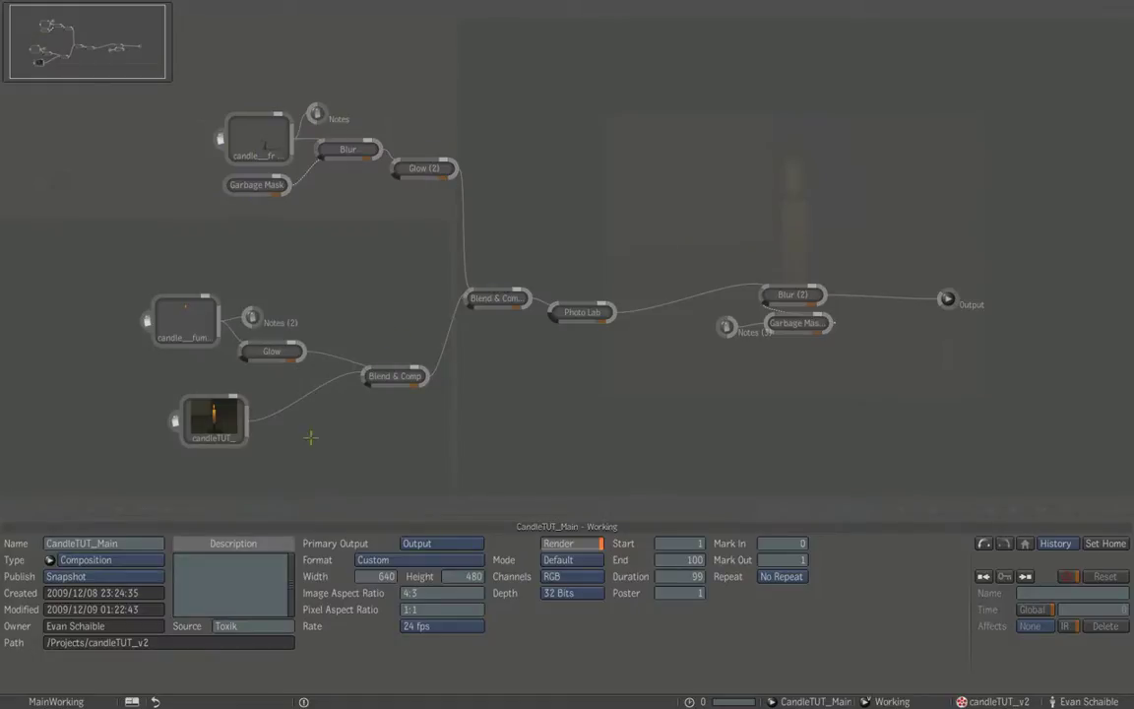
{"action": "left_click_drag", "start_coordinate": [356, 385], "coordinate": [314, 394]}
{"action": "left_click_drag", "start_coordinate": [236, 408], "coordinate": [205, 386]}
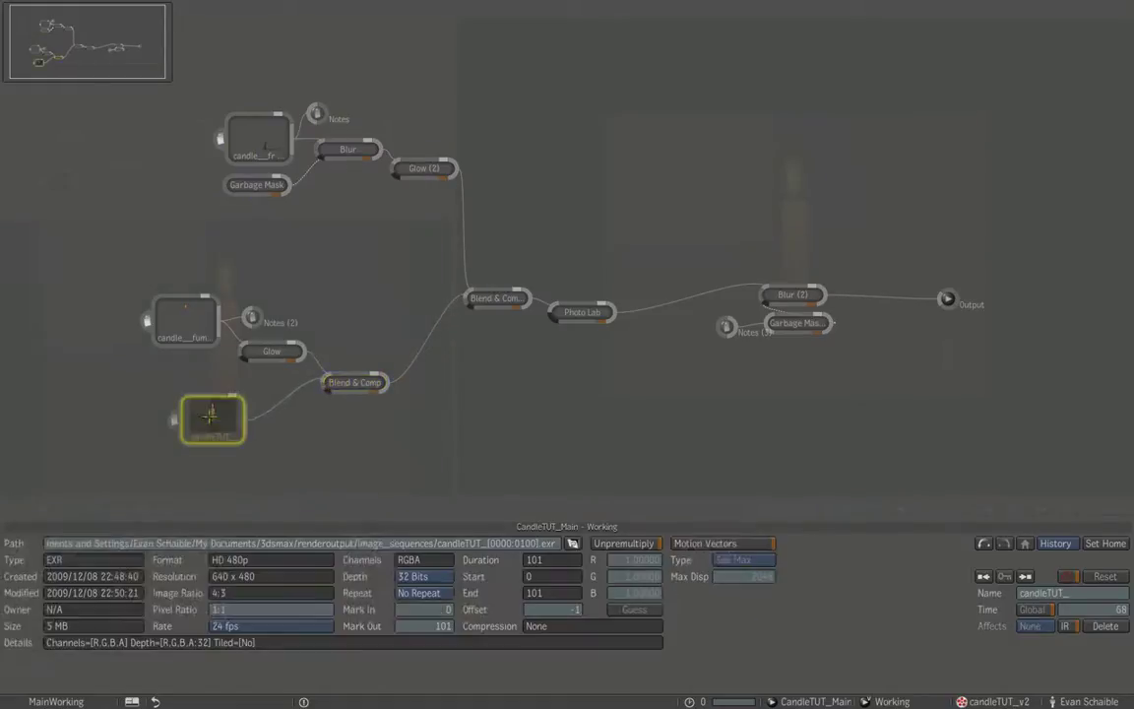
{"action": "middle_click_drag", "start_coordinate": [206, 381], "coordinate": [208, 393]}
- Select each node group in turn: fire groups, Blend & Comp with Photo Lab, depth-of-field nodes
{"action": "left_click_drag", "start_coordinate": [103, 261], "coordinate": [414, 473]}
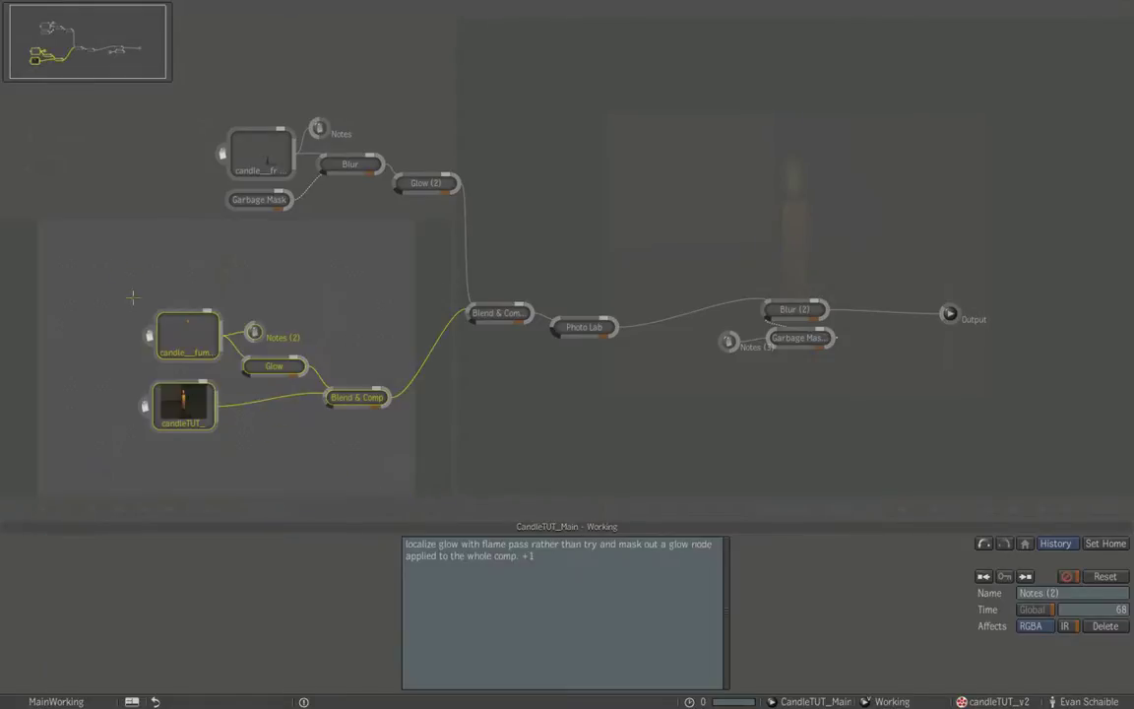
{"action": "left_click", "coordinate": [183, 116]}
{"action": "left_click_drag", "start_coordinate": [184, 99], "coordinate": [524, 236]}
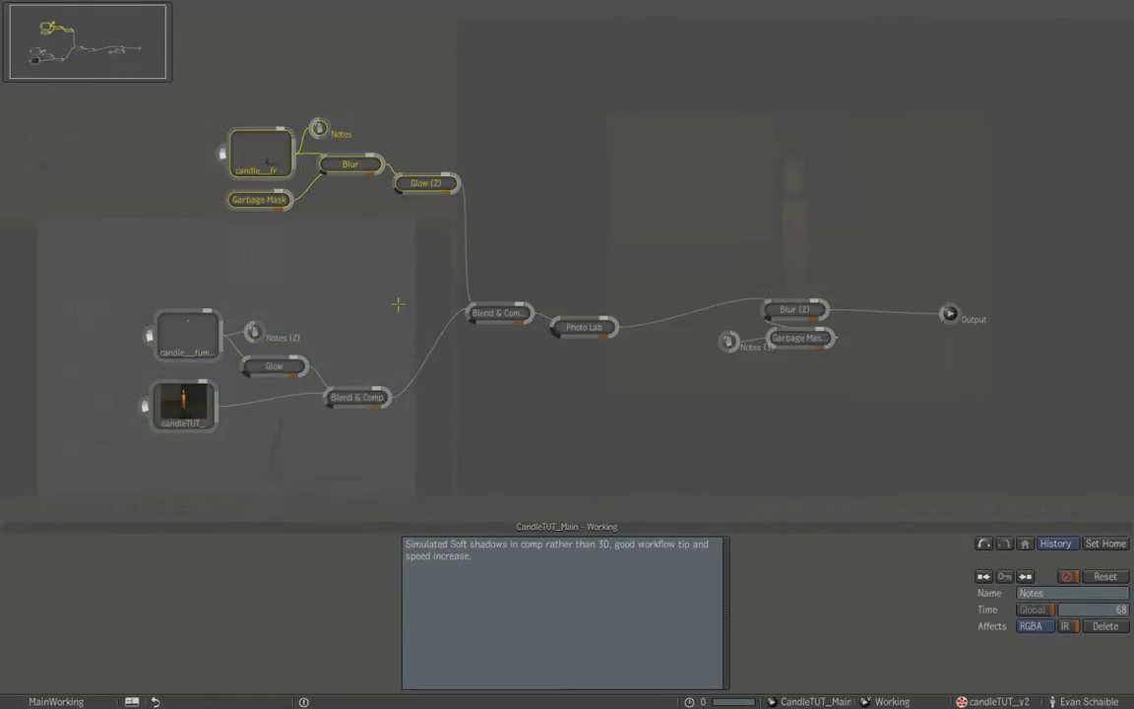
{"action": "left_click", "coordinate": [454, 293]}
{"action": "left_click_drag", "start_coordinate": [454, 294], "coordinate": [601, 340]}
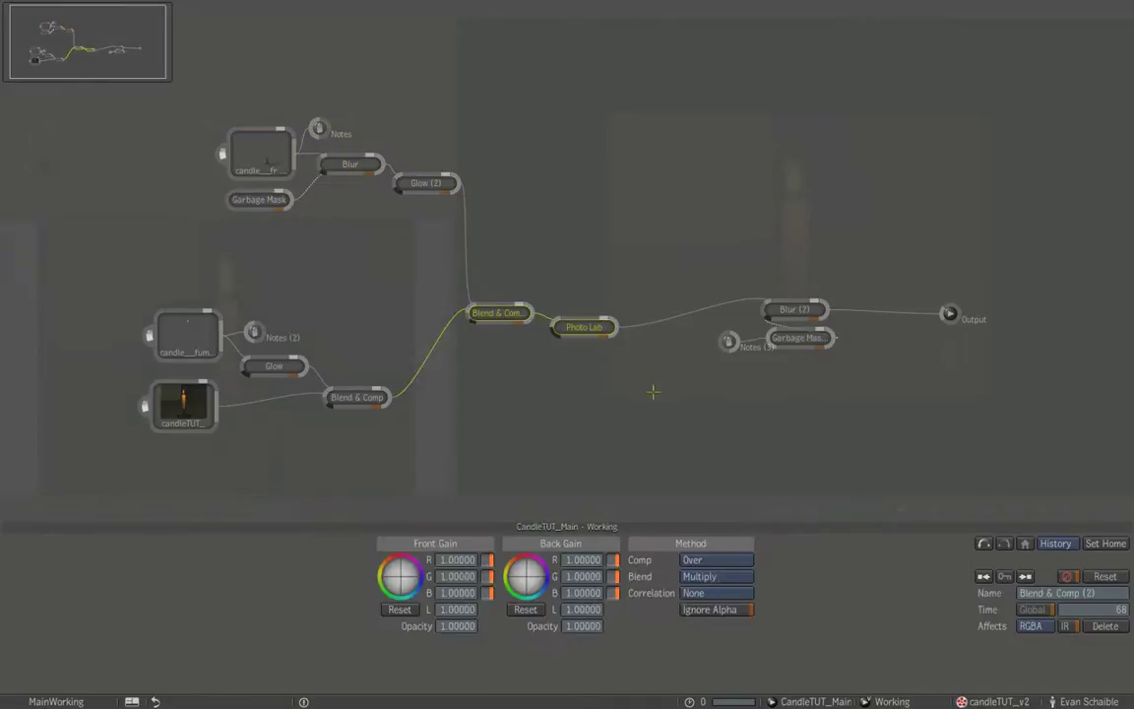
{"action": "left_click", "coordinate": [635, 392]}
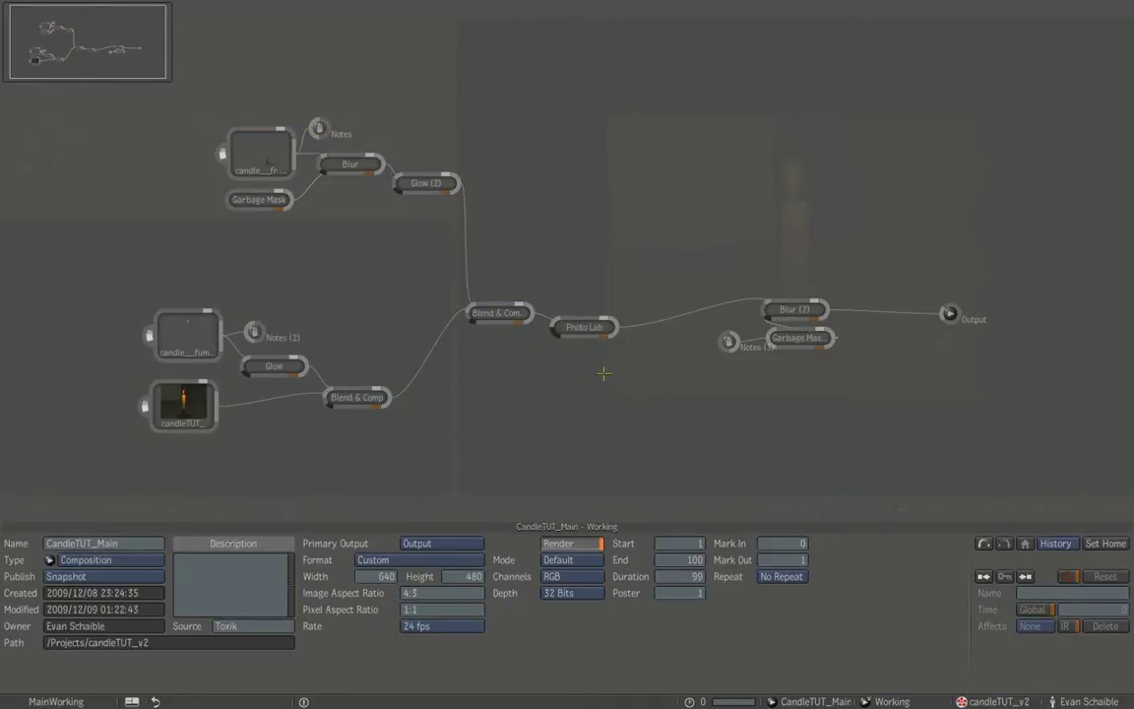
{"action": "left_click_drag", "start_coordinate": [640, 226], "coordinate": [743, 357]}
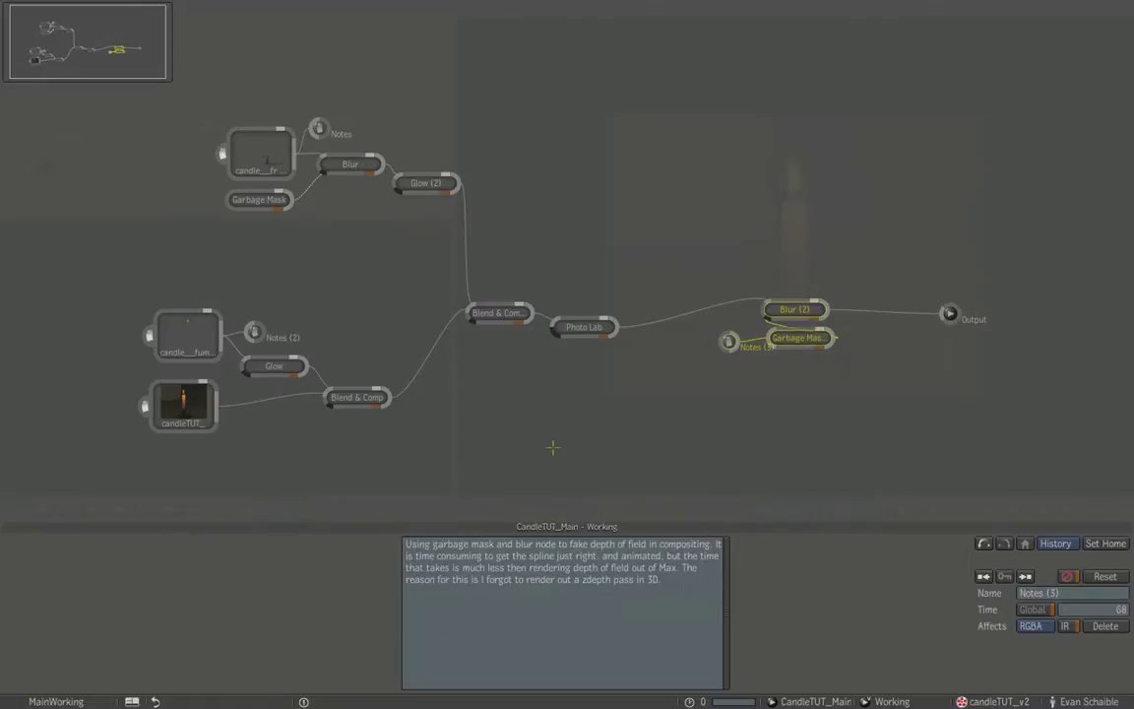
{"action": "left_click", "coordinate": [470, 448]}
{"action": "left_click_drag", "start_coordinate": [162, 121], "coordinate": [469, 228]}
{"action": "left_click_drag", "start_coordinate": [77, 286], "coordinate": [374, 499]}
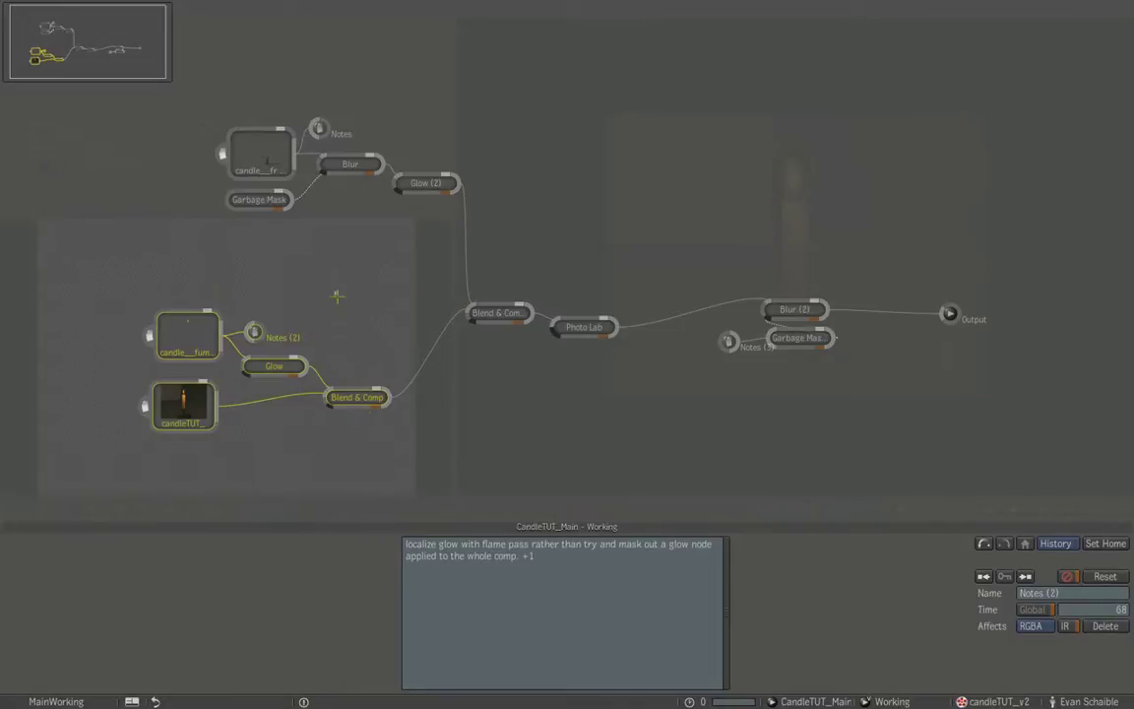
{"action": "left_click", "coordinate": [299, 261]}
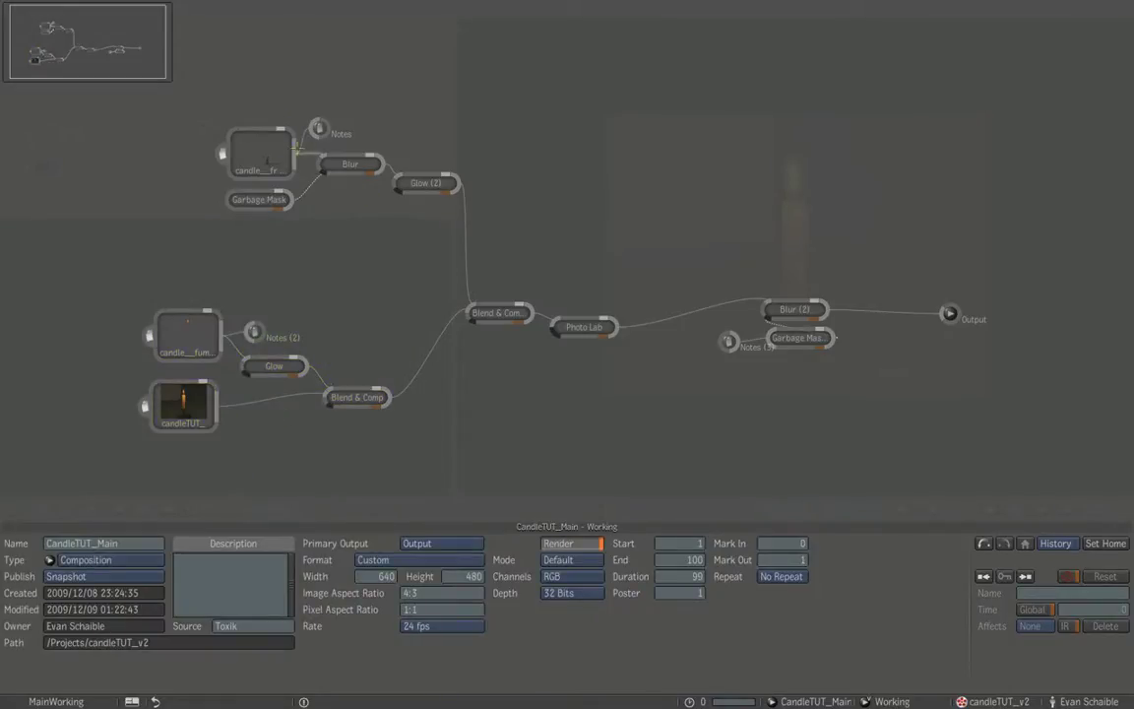
- Shift the upper fire group down-left, then preview the candle shadows Image Import in the viewer
{"action": "left_click_drag", "start_coordinate": [337, 227], "coordinate": [187, 104]}
{"action": "left_click_drag", "start_coordinate": [249, 159], "coordinate": [213, 181]}
{"action": "left_click", "coordinate": [120, 188]}
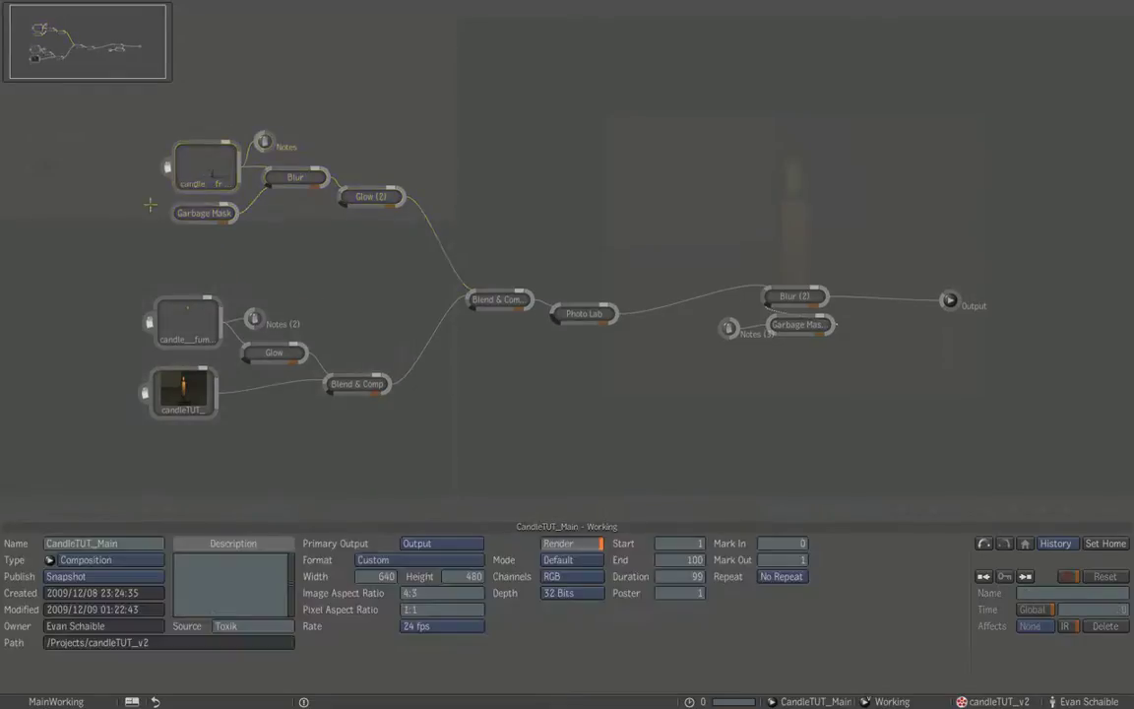
{"action": "left_click", "coordinate": [201, 175]}
{"action": "key", "text": "F2"}
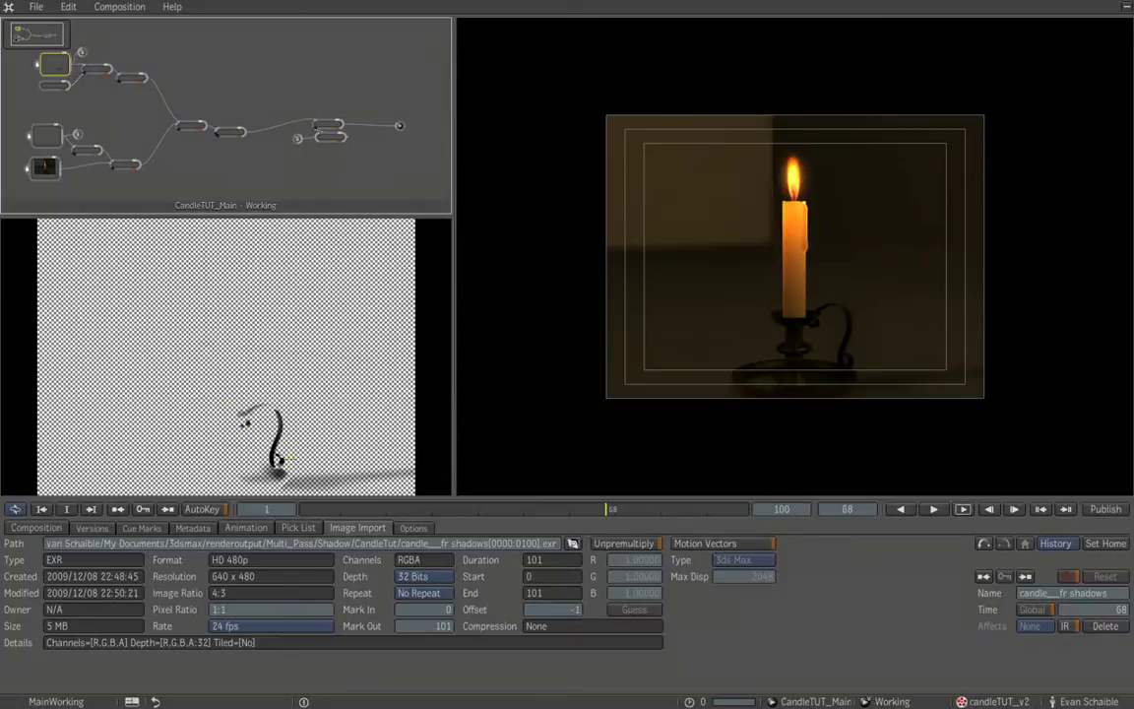
- Inspect the shadow branch nodes in turn: shadows Image Import, Blur, Glow and Blend & Comp (2)
{"action": "key", "text": "Tab"}
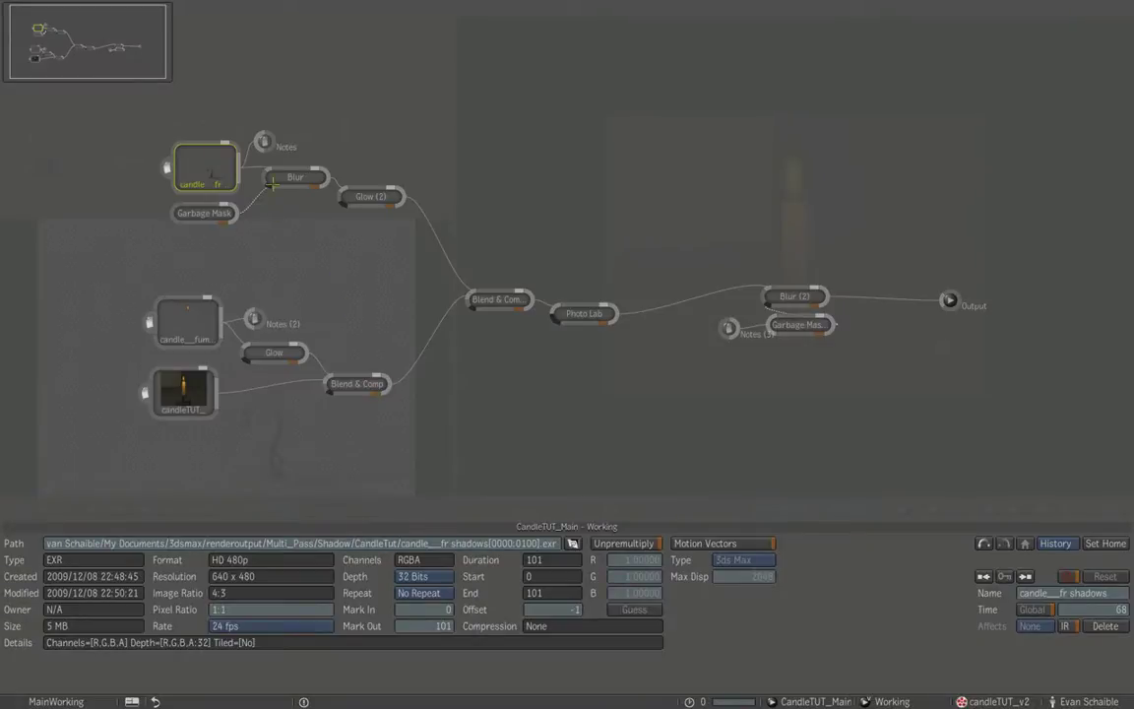
{"action": "left_click_drag", "start_coordinate": [286, 179], "coordinate": [280, 189]}
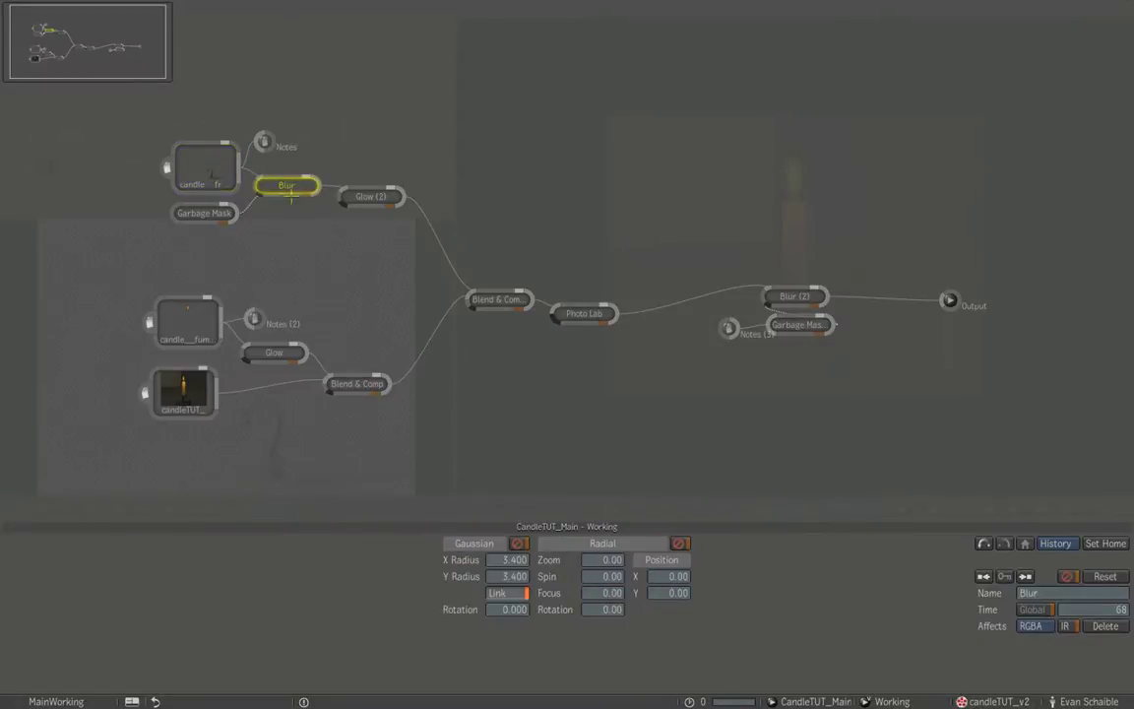
{"action": "key", "text": "Tab"}
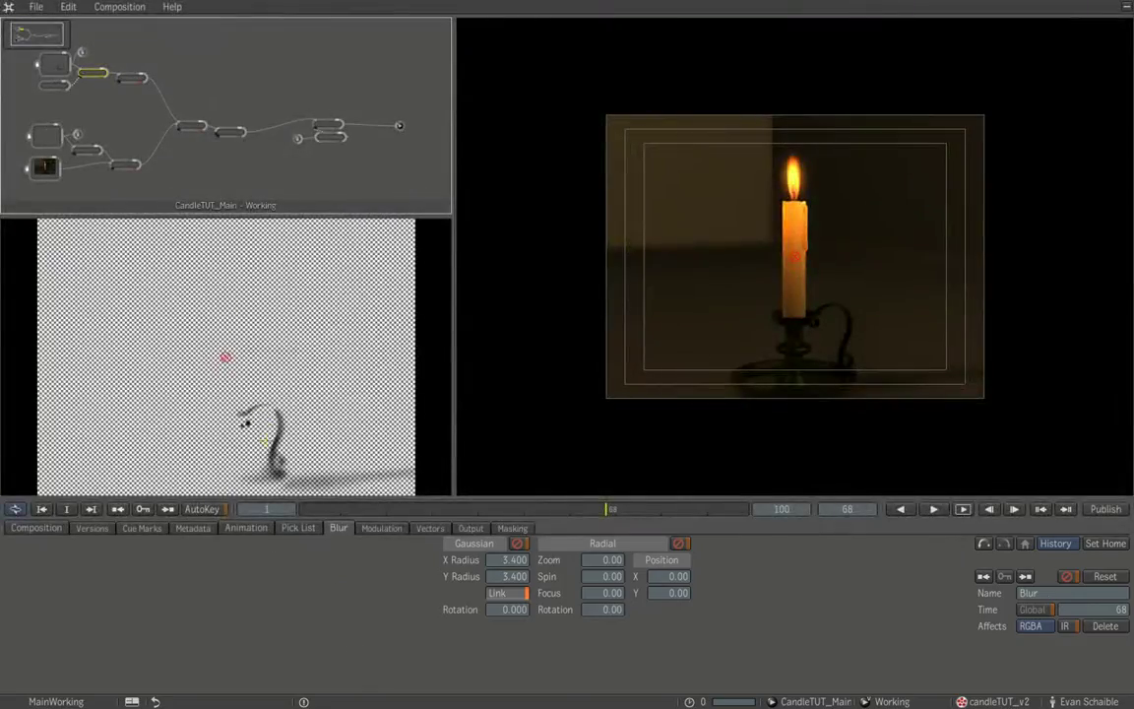
{"action": "left_click", "coordinate": [55, 65]}
{"action": "left_click", "coordinate": [91, 71]}
{"action": "left_click", "coordinate": [131, 77]}
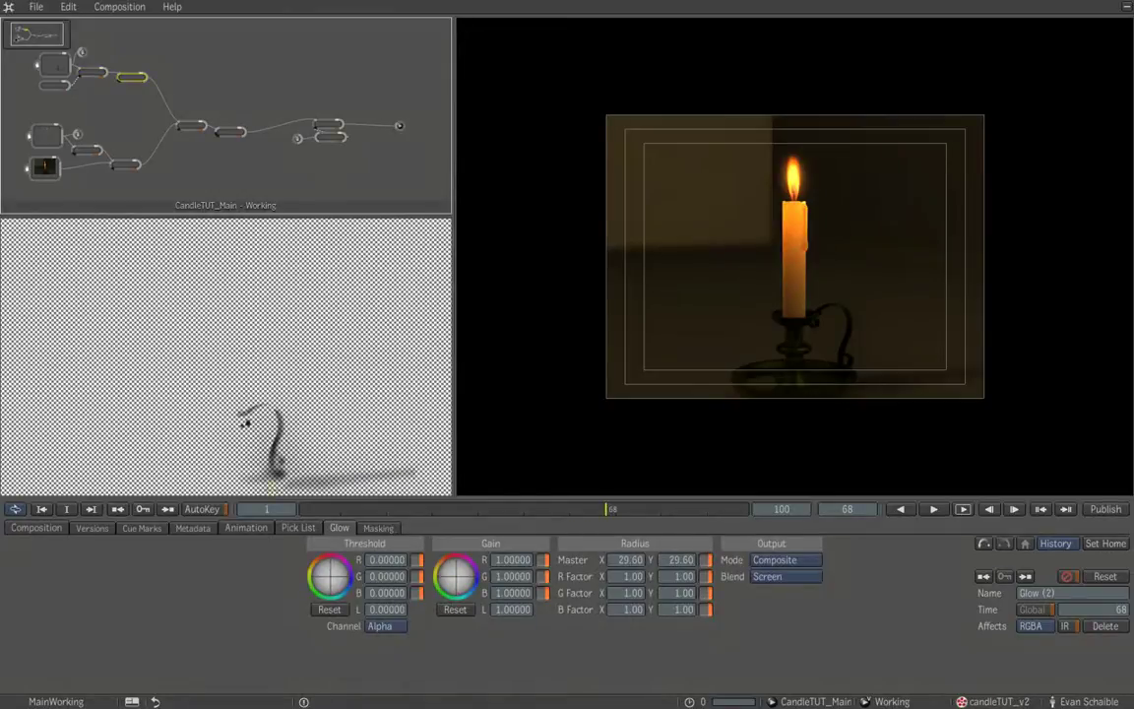
{"action": "left_click", "coordinate": [185, 129]}
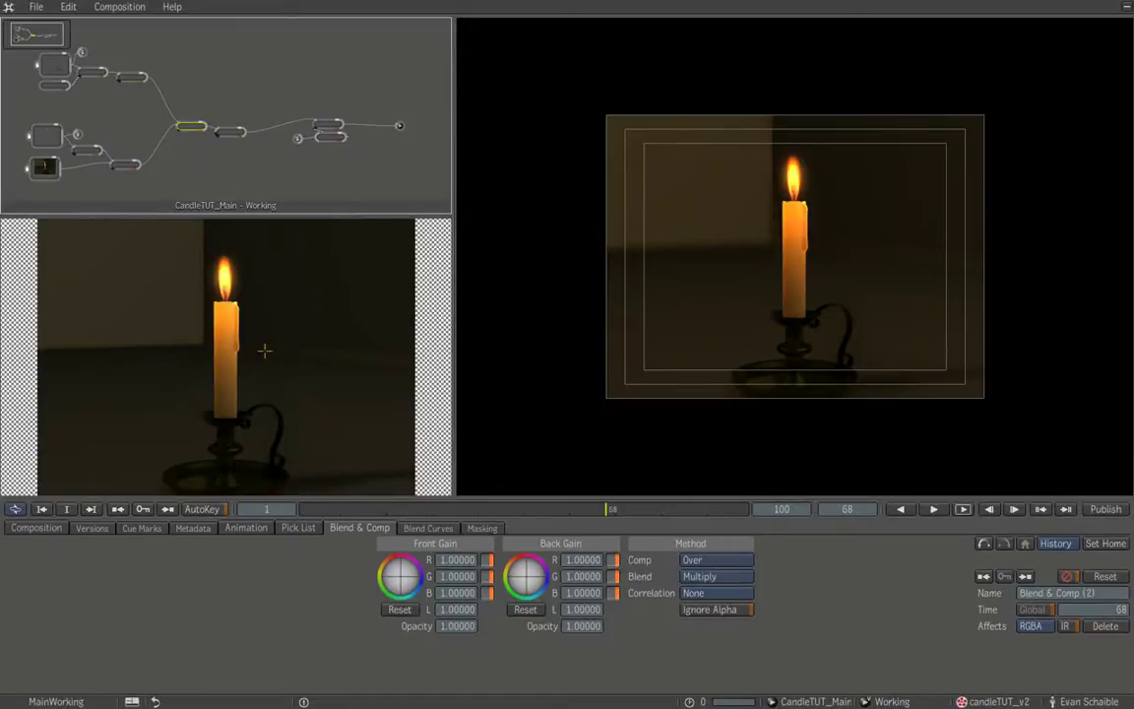
{"action": "key", "text": "space"}
{"action": "key", "text": "space"}
{"action": "right_click", "coordinate": [557, 384]}
{"action": "mouse_move", "coordinate": [579, 445]}
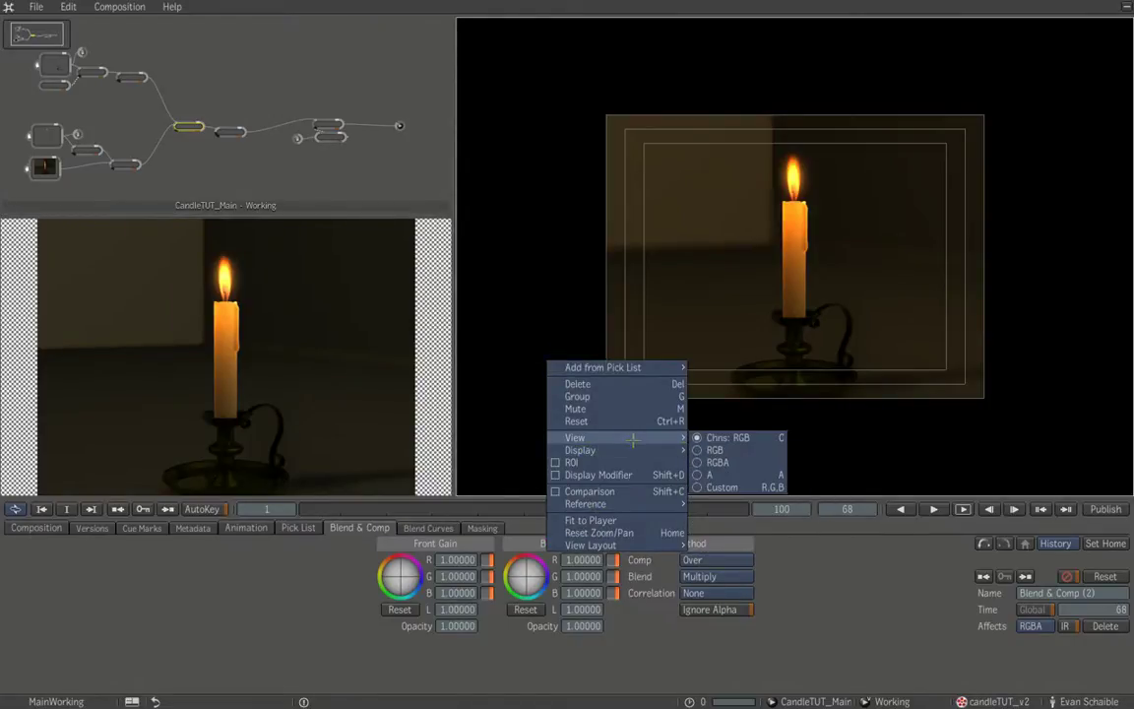
{"action": "mouse_move", "coordinate": [679, 438]}
{"action": "left_click", "coordinate": [438, 328]}
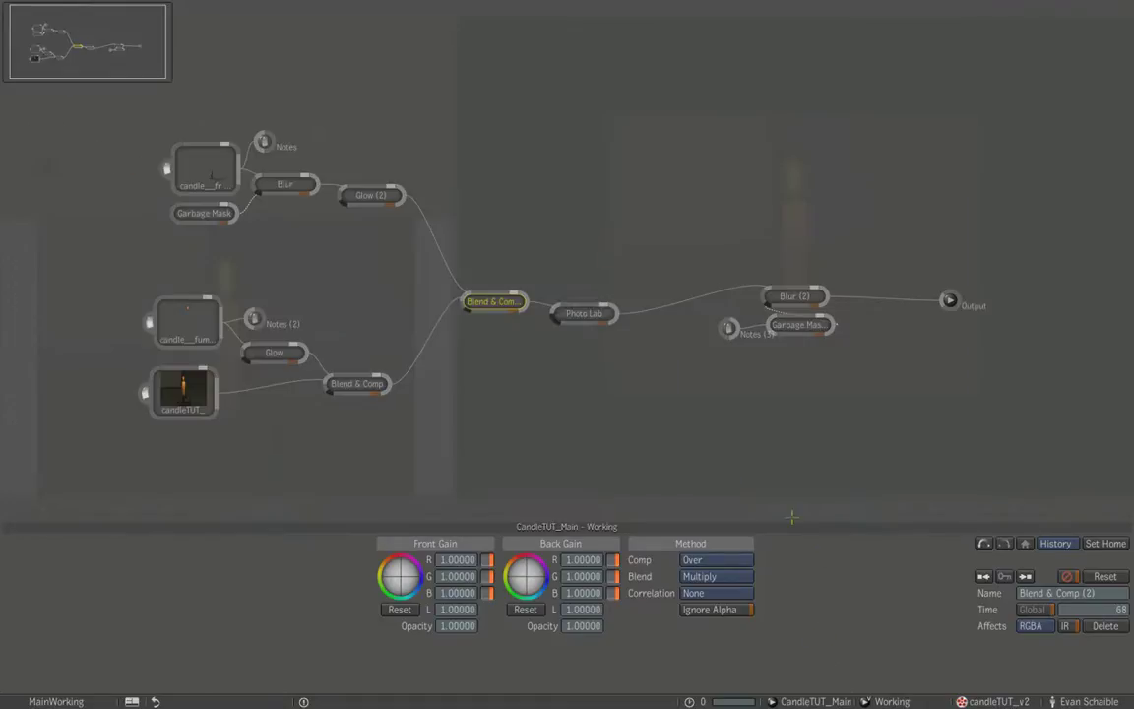
{"action": "key", "text": "space"}
- Check the Photo Lab, Blur (2) and Garbage Mask (2) nodes in the viewer
{"action": "left_click", "coordinate": [583, 313]}
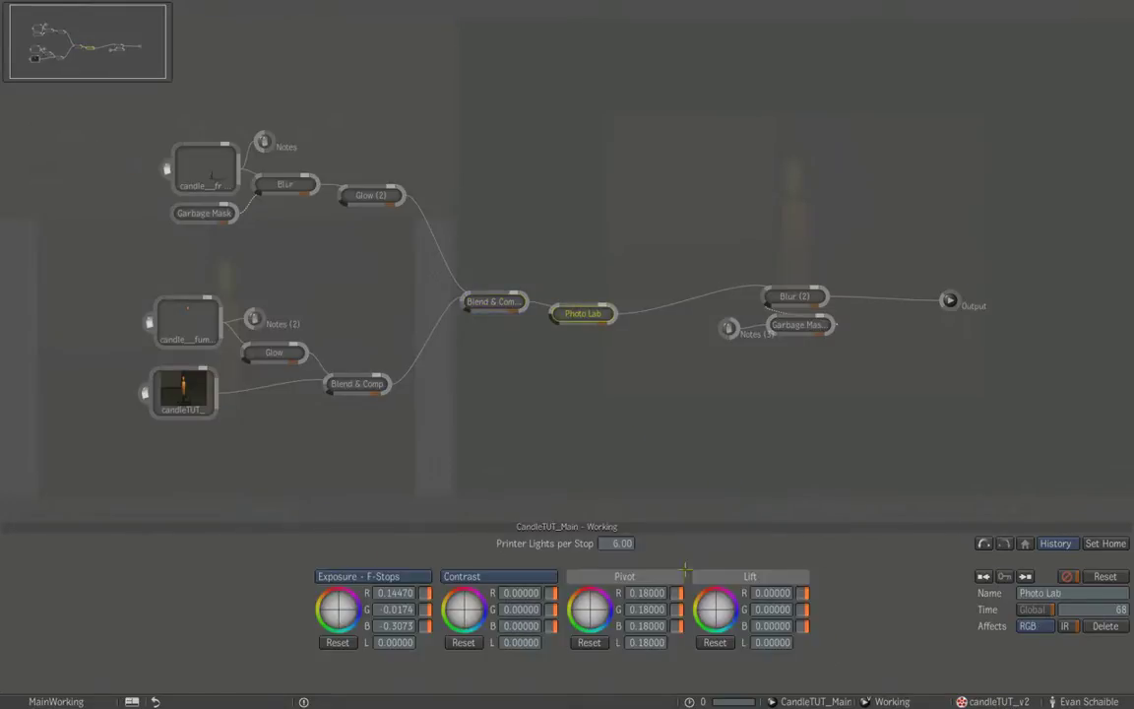
{"action": "key", "text": "Tab"}
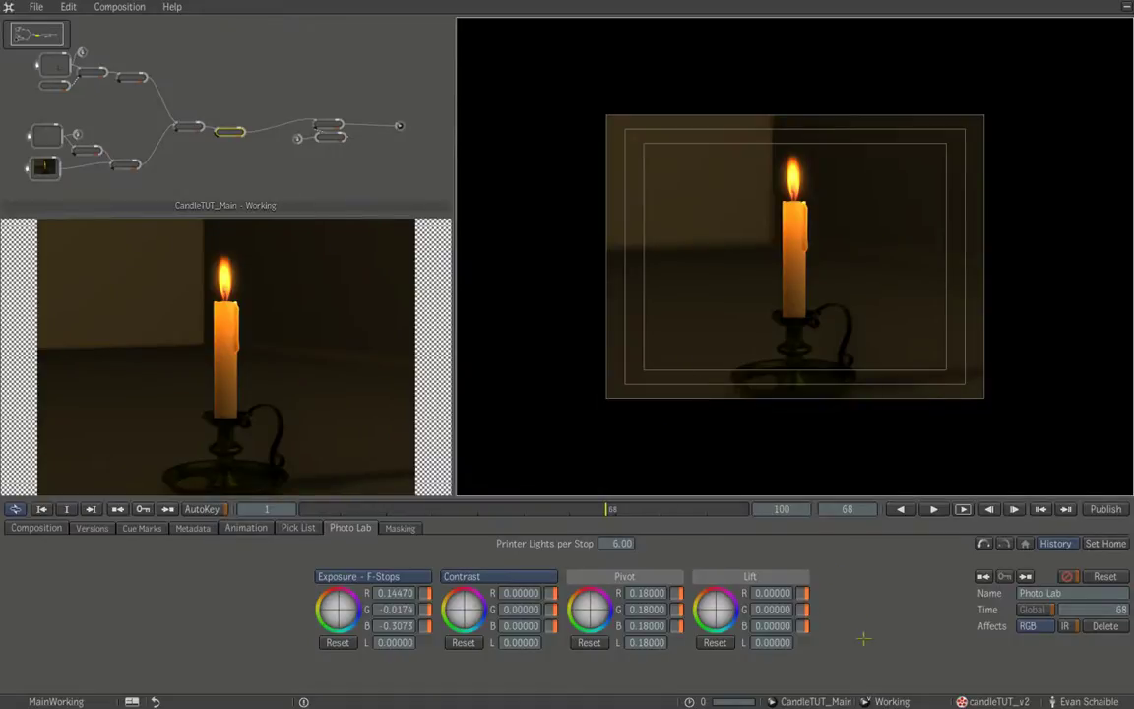
{"action": "key", "text": "Tab"}
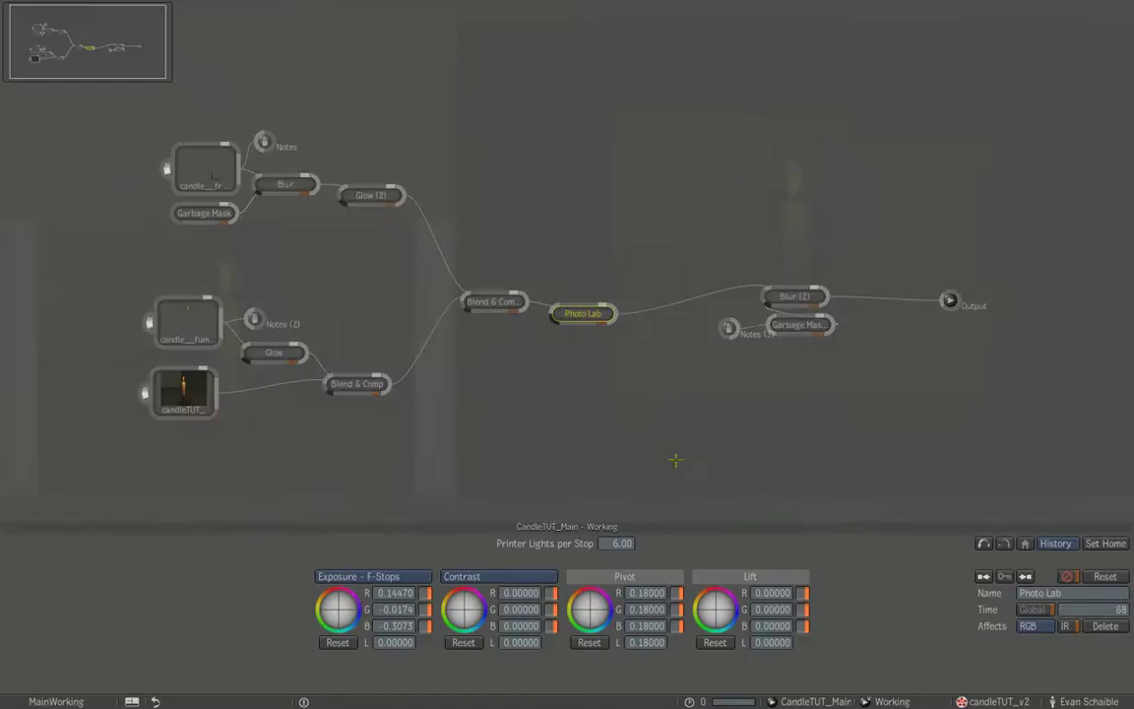
{"action": "left_click", "coordinate": [794, 296]}
{"action": "key", "text": "Tab"}
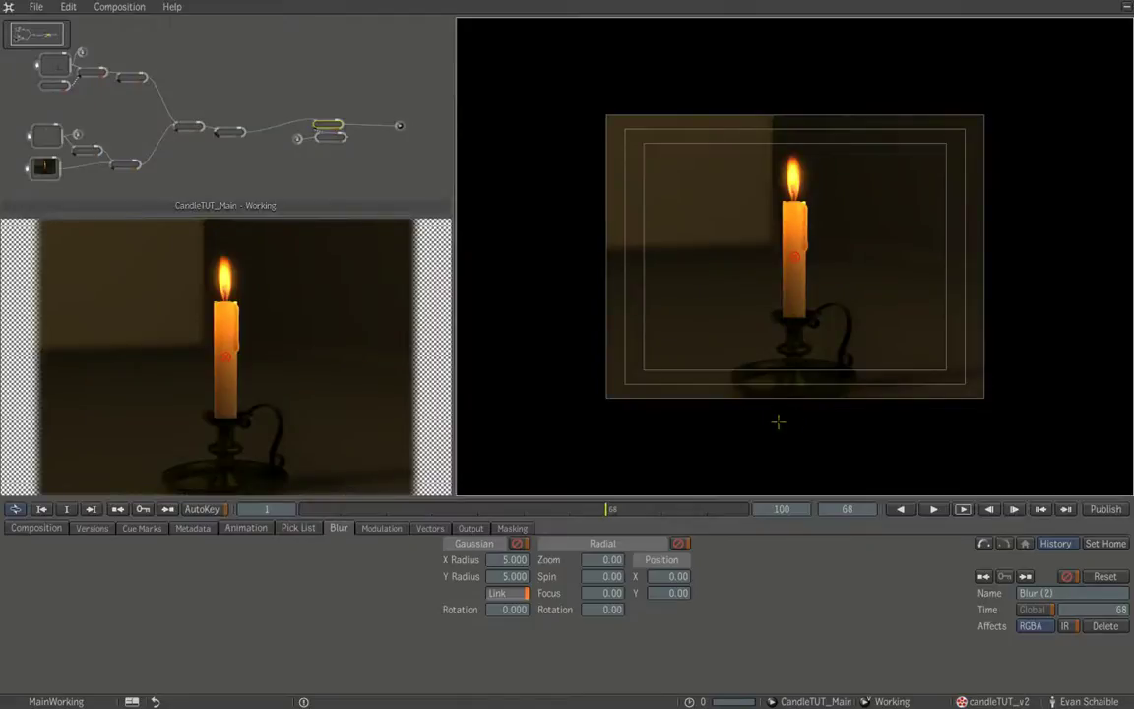
{"action": "left_click", "coordinate": [327, 137]}
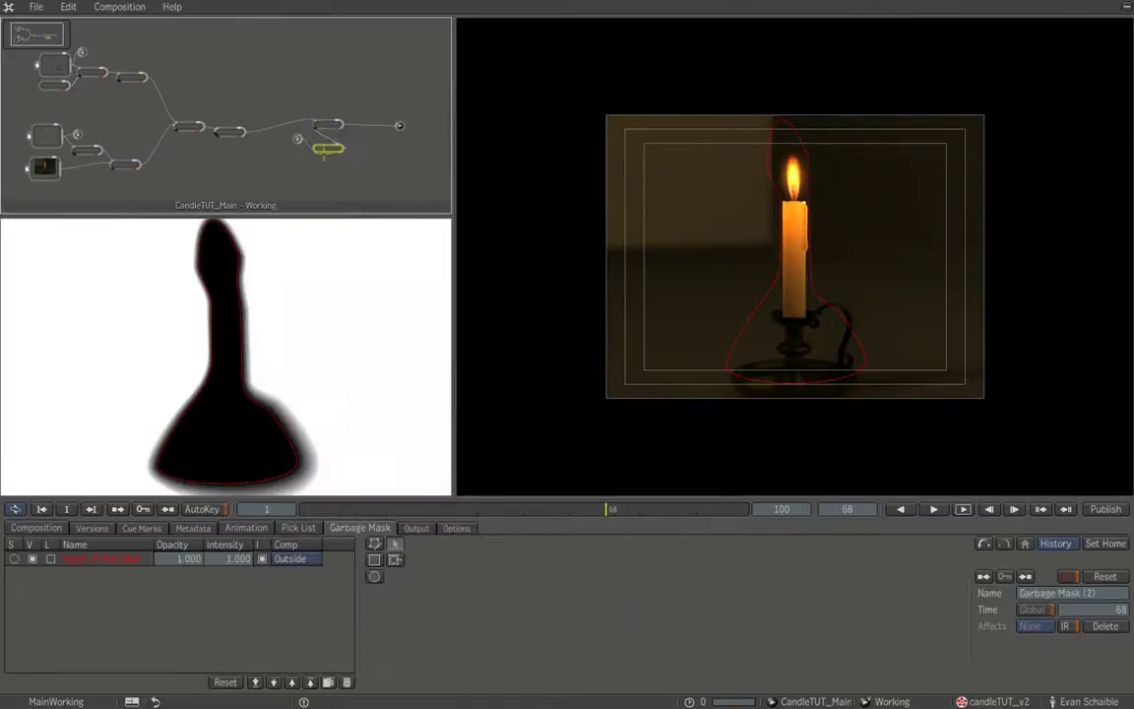
- Disconnect the Garbage Mask (2) link from Blur (2) in the schematic
{"action": "key", "text": "Tab"}
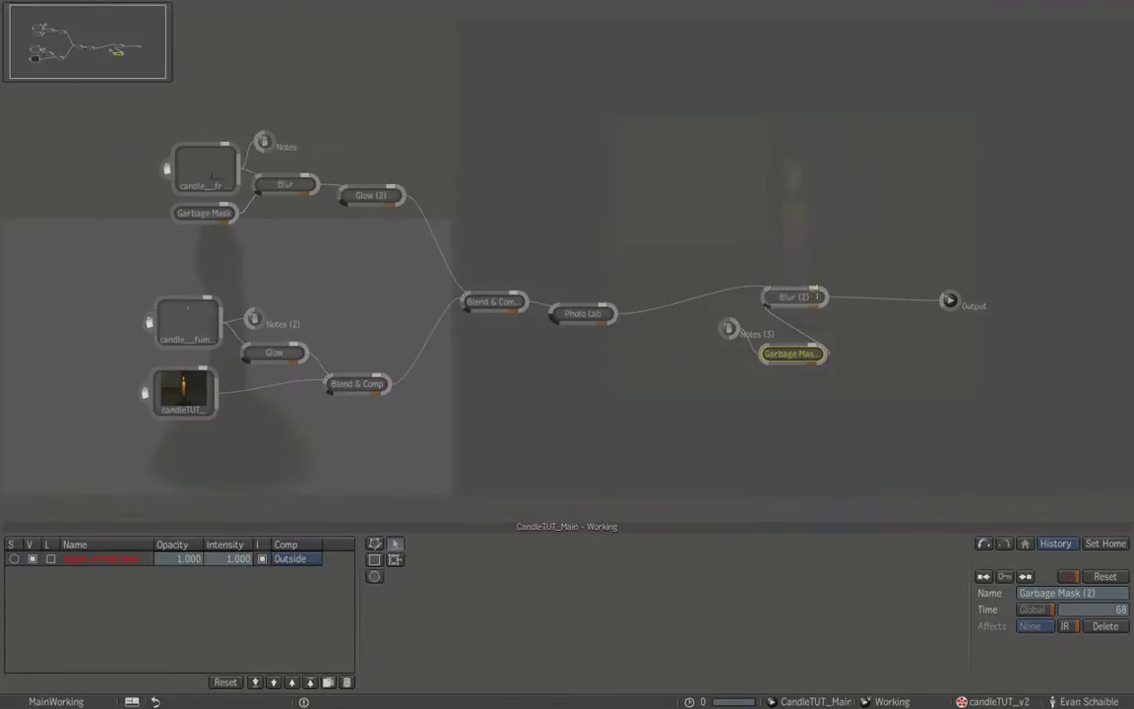
{"action": "right_click", "coordinate": [782, 326]}
{"action": "left_click", "coordinate": [806, 342]}
{"action": "key", "text": "Tab"}
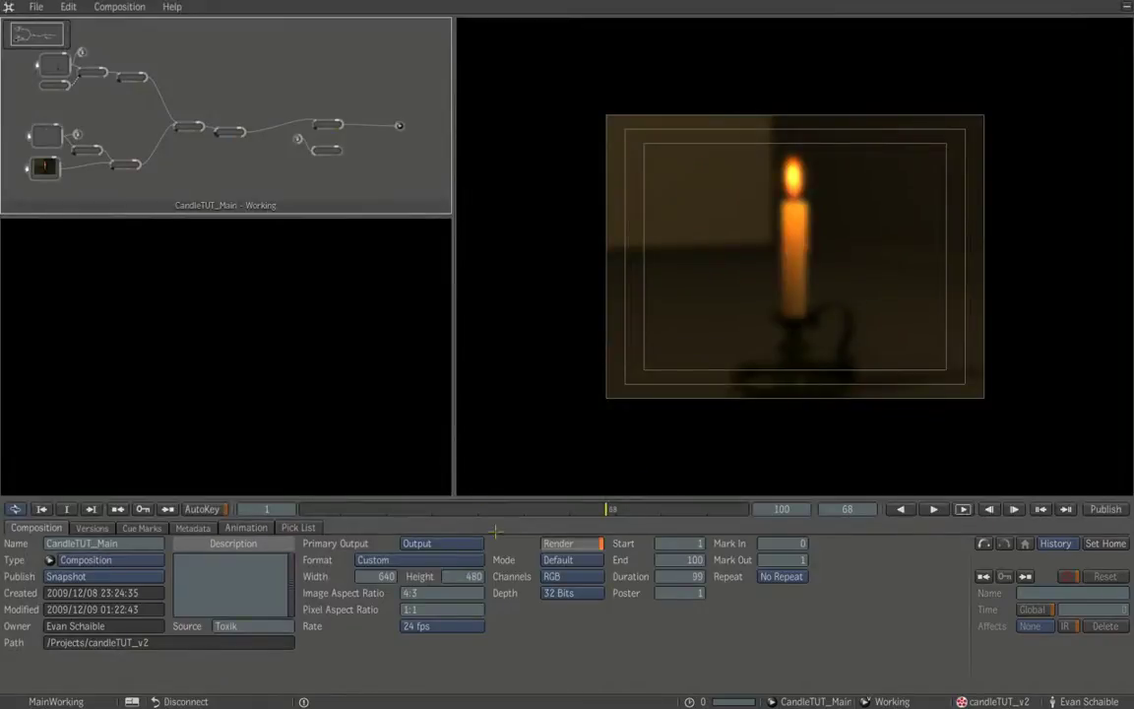
- View the fully blurred Blur (2) output, then compare it with the sharp Photo Lab result
{"action": "left_click", "coordinate": [325, 124]}
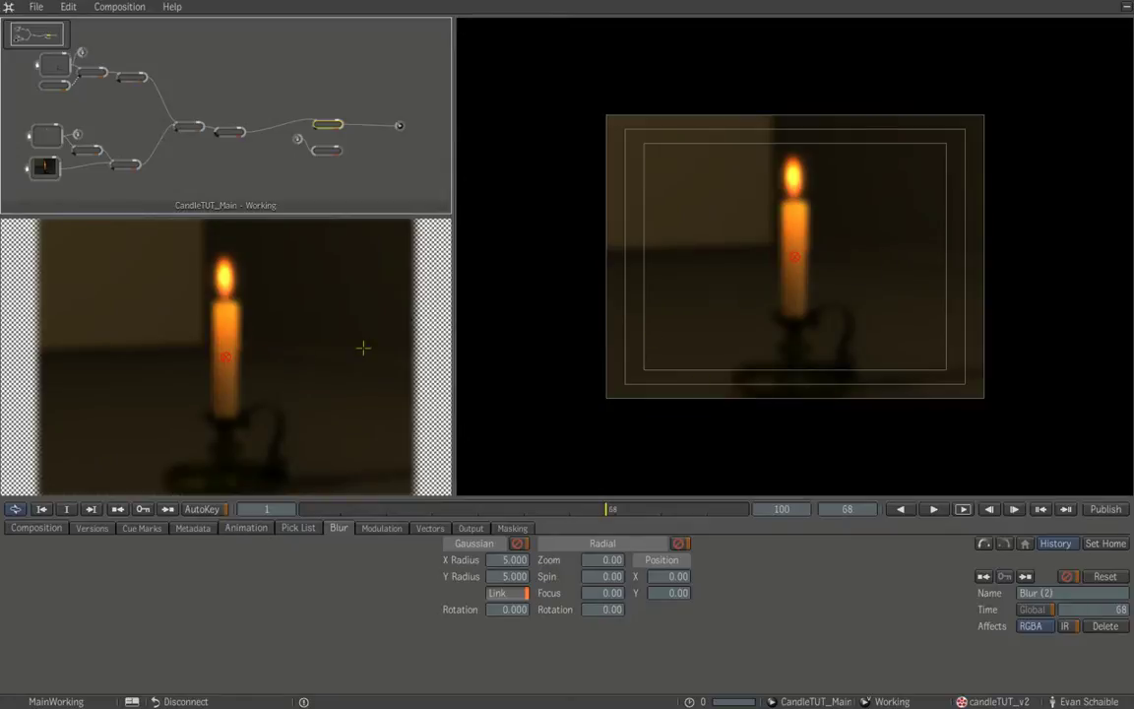
{"action": "left_click", "coordinate": [205, 118]}
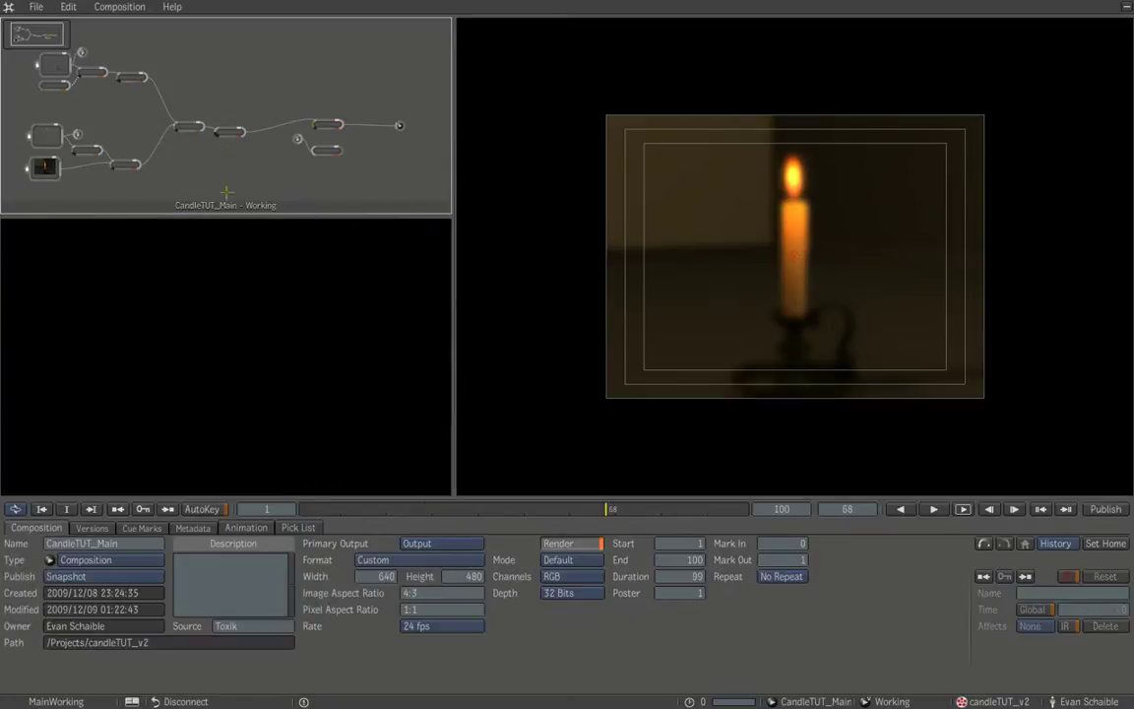
{"action": "left_click", "coordinate": [226, 131]}
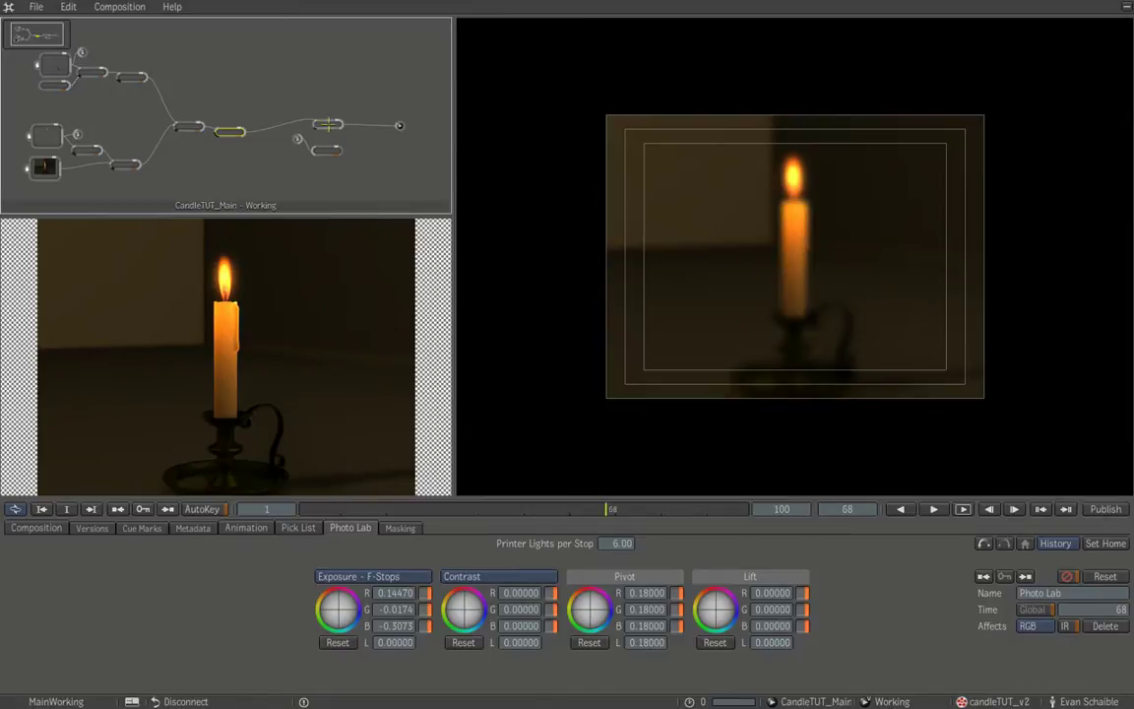
- Review the Blur (2) output, select Garbage Mask (2), and jump to frame 87
{"action": "left_click", "coordinate": [327, 125]}
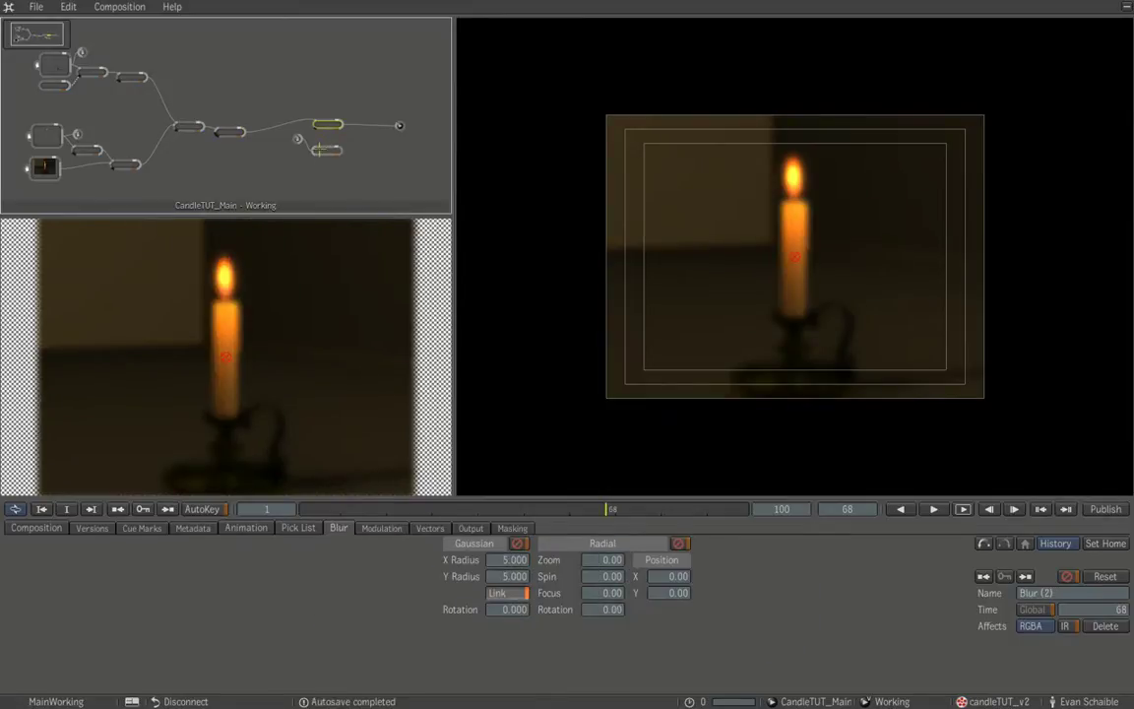
{"action": "key", "text": "Tab"}
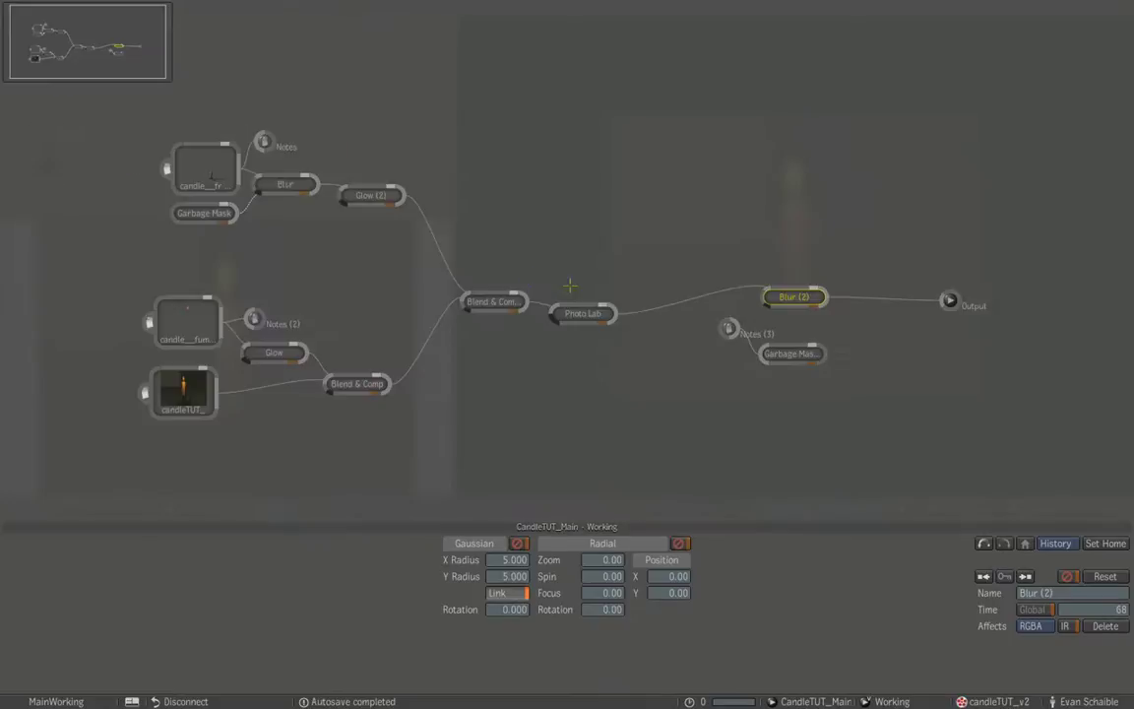
{"action": "left_click", "coordinate": [806, 353]}
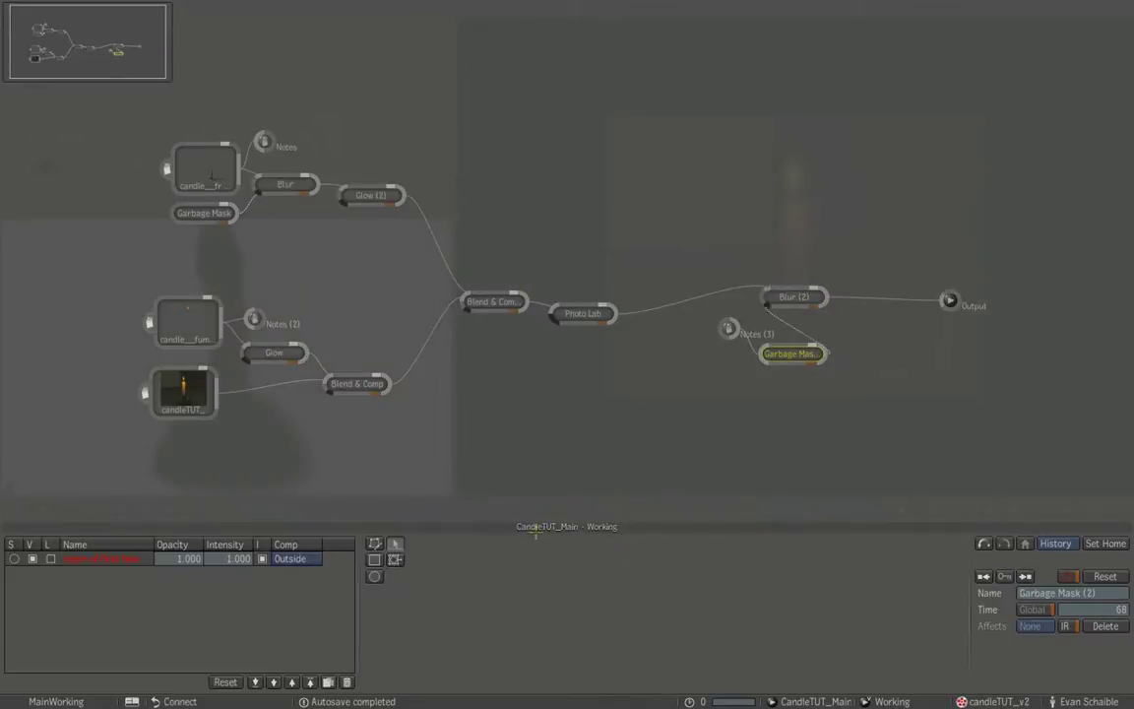
{"action": "key", "text": "Tab"}
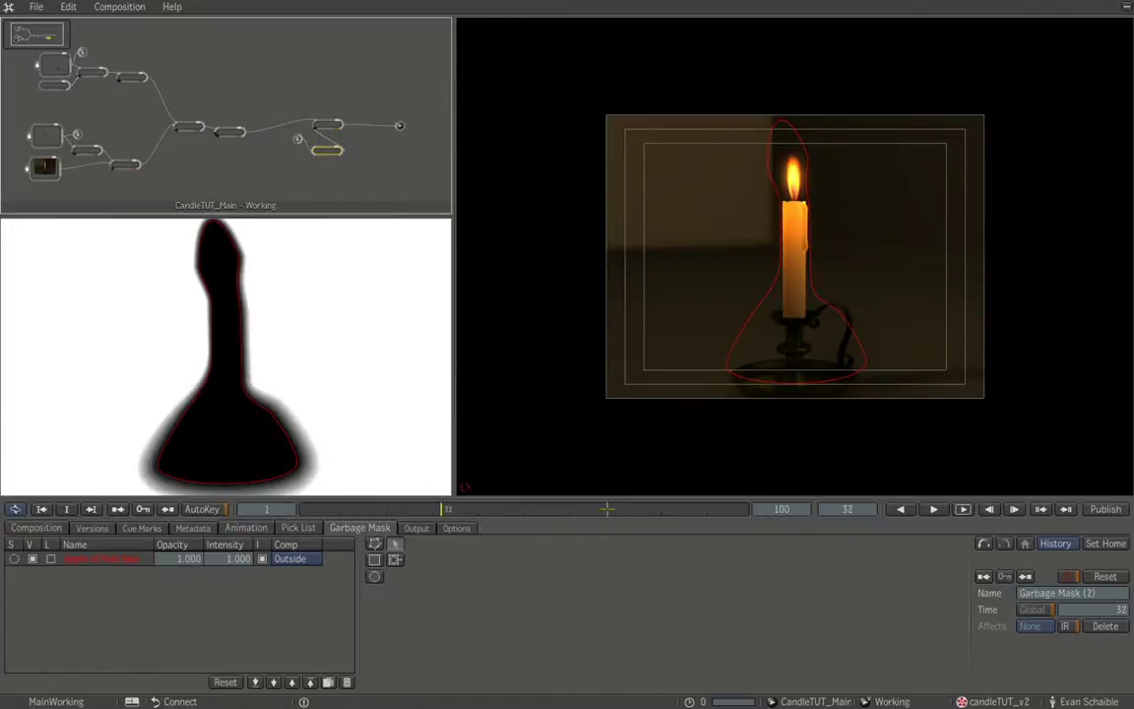
{"action": "key", "text": "Right"}
{"action": "key", "text": "Right"}
{"action": "key", "text": "Right"}
{"action": "left_click", "coordinate": [698, 508]}
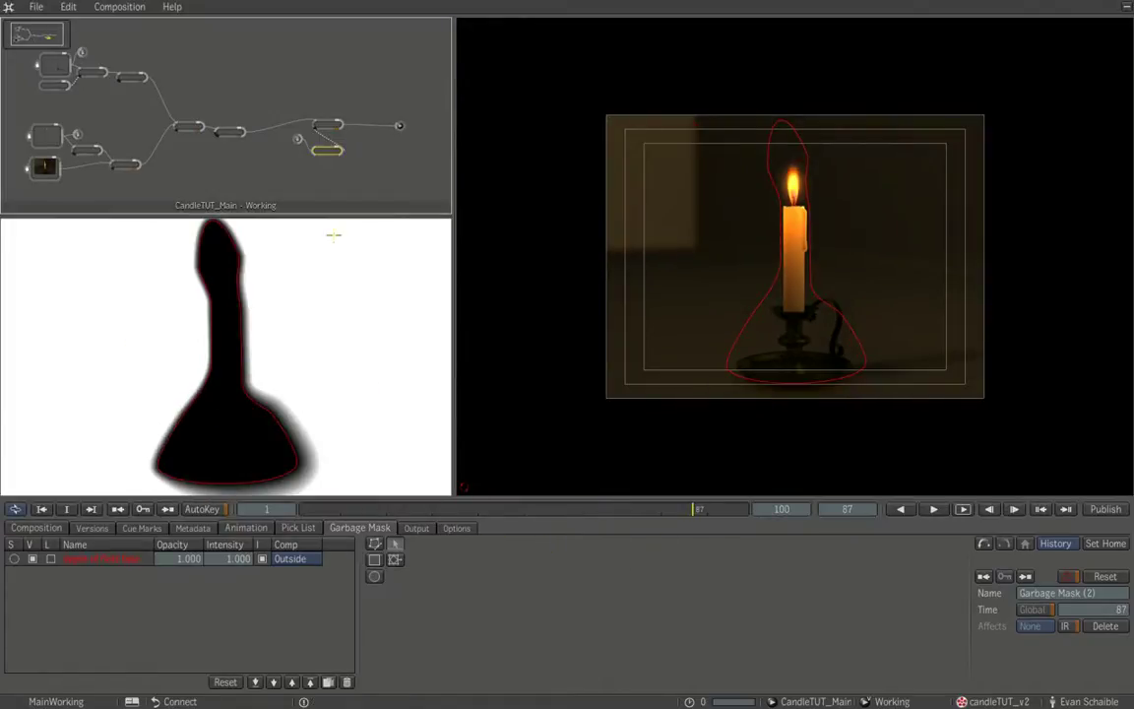
- Move the Garbage Mask node higher, check the blur on the candle, then deselect everything
{"action": "left_click", "coordinate": [326, 123]}
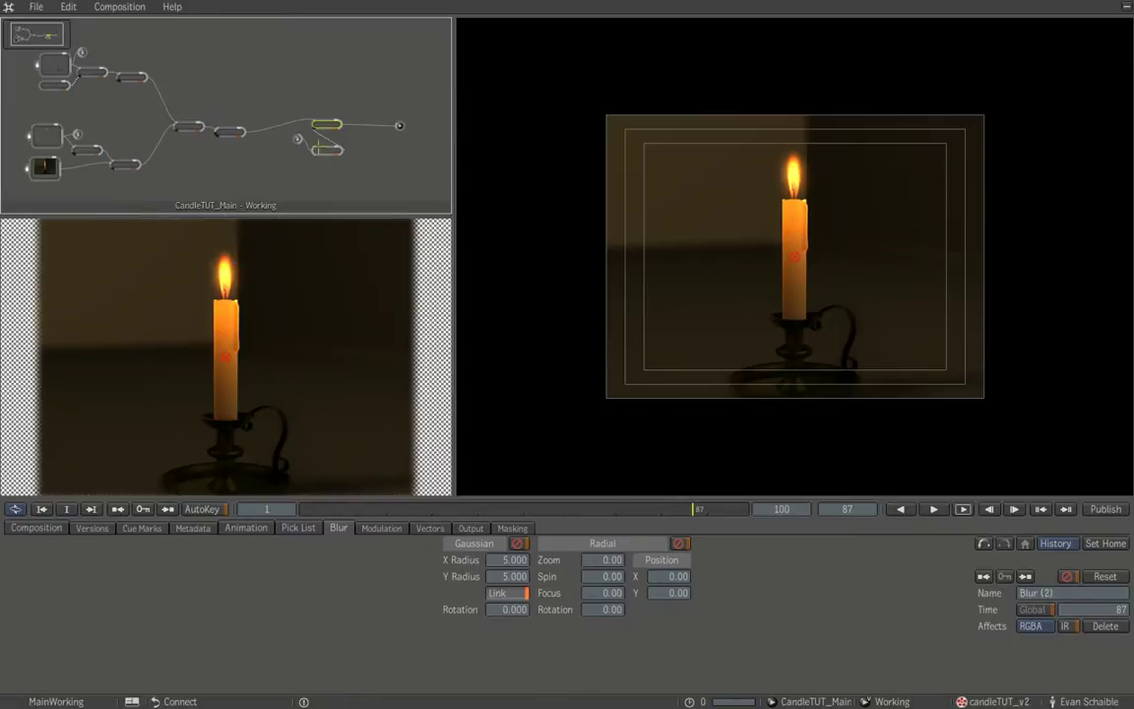
{"action": "left_click_drag", "start_coordinate": [326, 150], "coordinate": [326, 139]}
{"action": "left_click", "coordinate": [326, 125]}
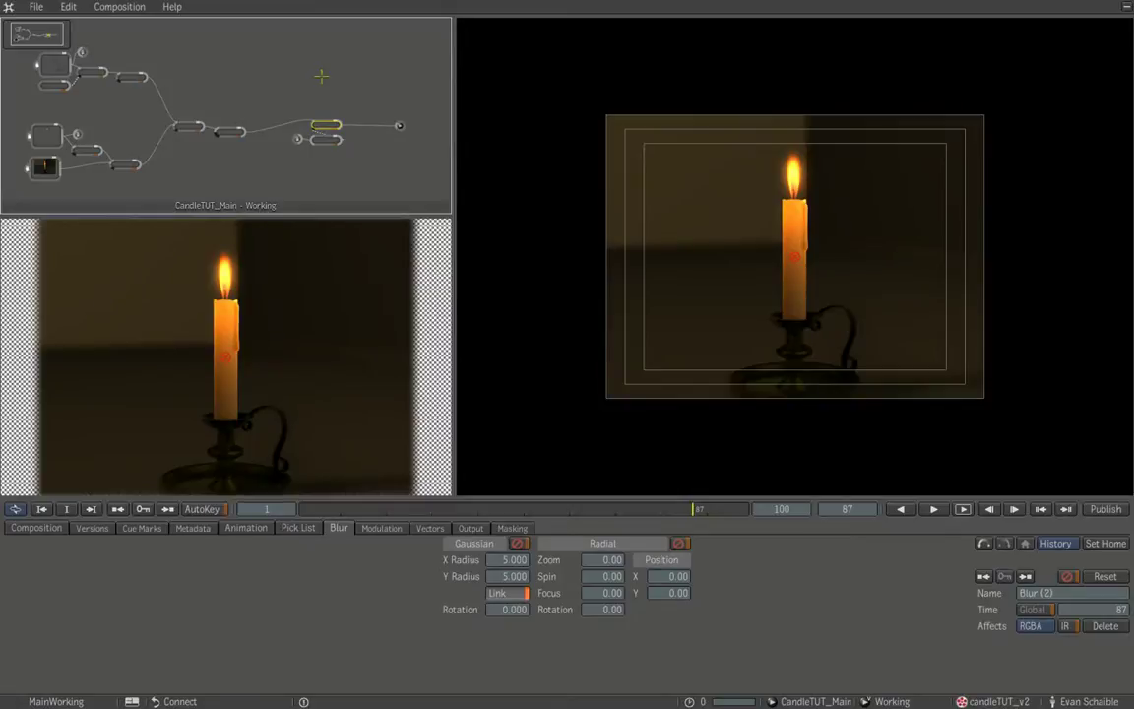
{"action": "left_click_drag", "start_coordinate": [254, 90], "coordinate": [325, 163]}
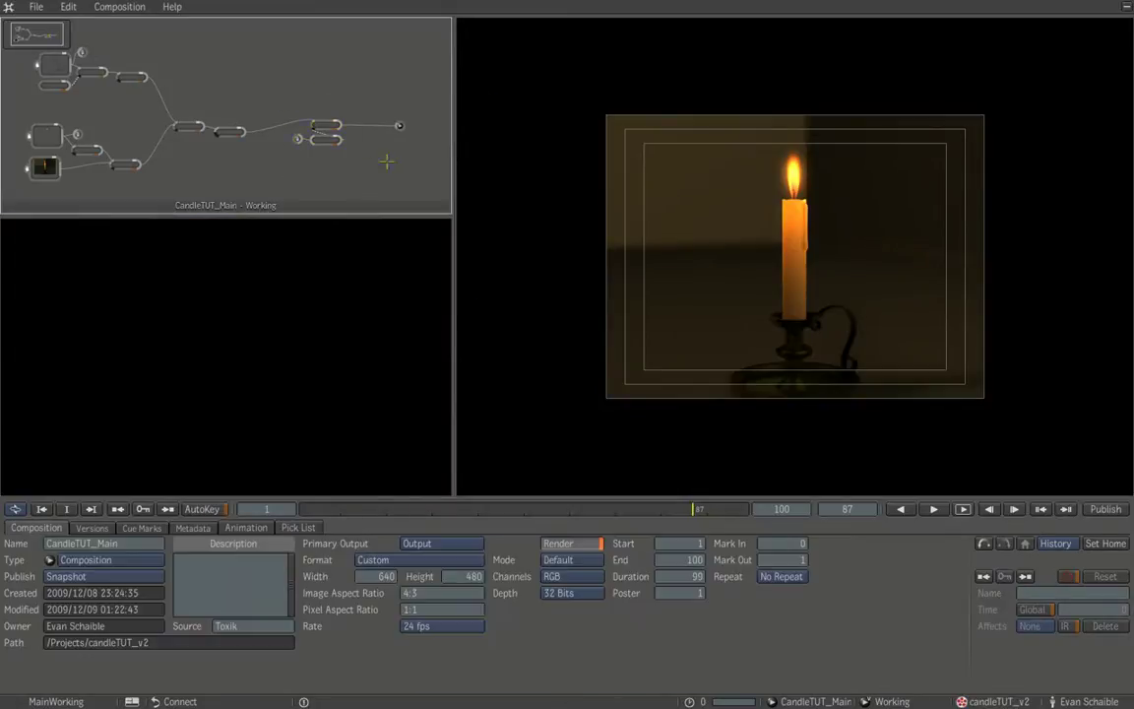
- View the candle composite's final result through the Output node
{"action": "left_click", "coordinate": [400, 126]}
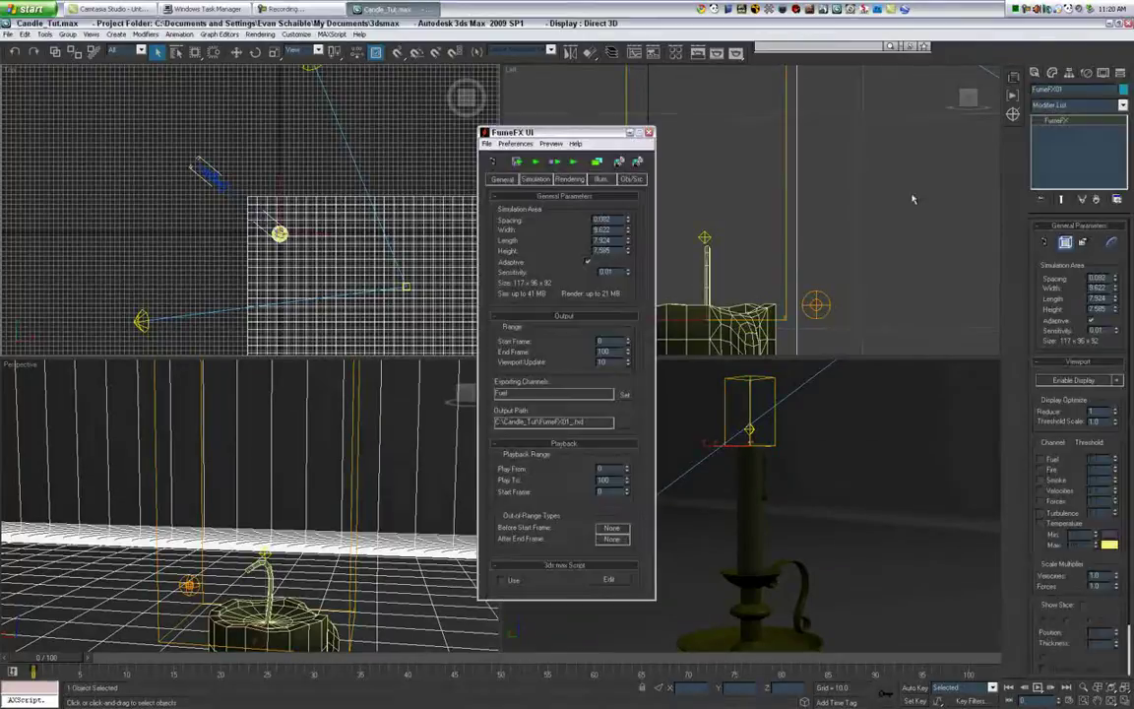
- Move the FumeFX UI floater left and render the Camera01 view with Shift+Q
{"action": "left_click_drag", "start_coordinate": [578, 131], "coordinate": [290, 139]}
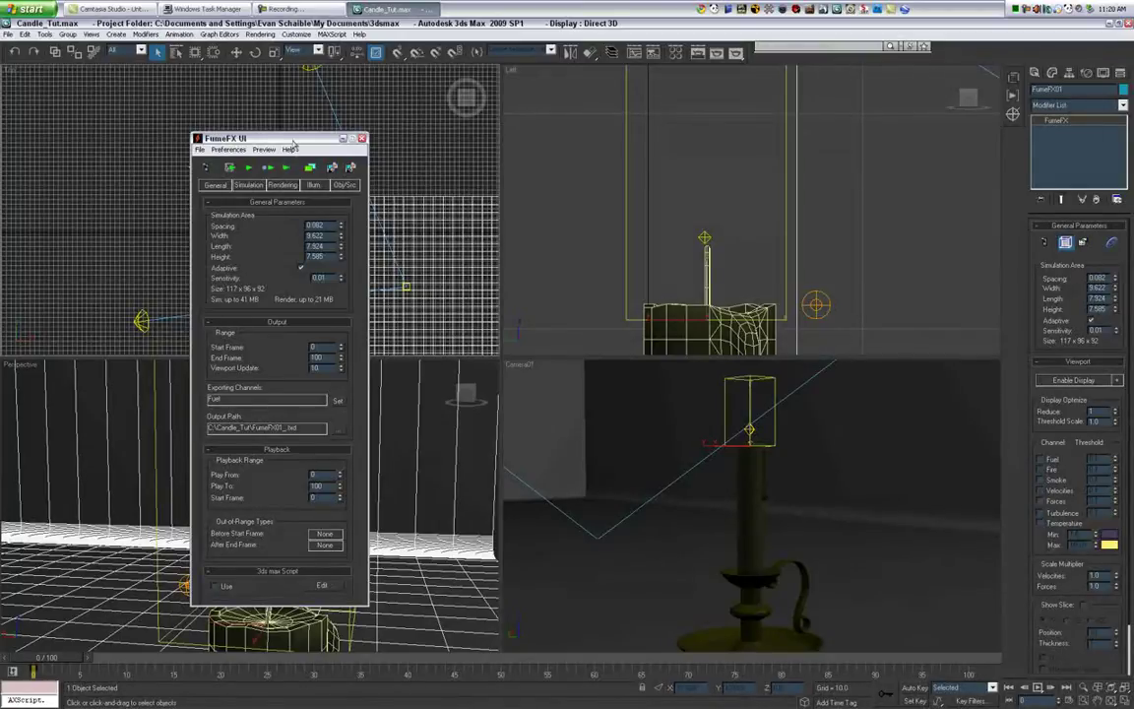
{"action": "left_click_drag", "start_coordinate": [265, 138], "coordinate": [239, 138]}
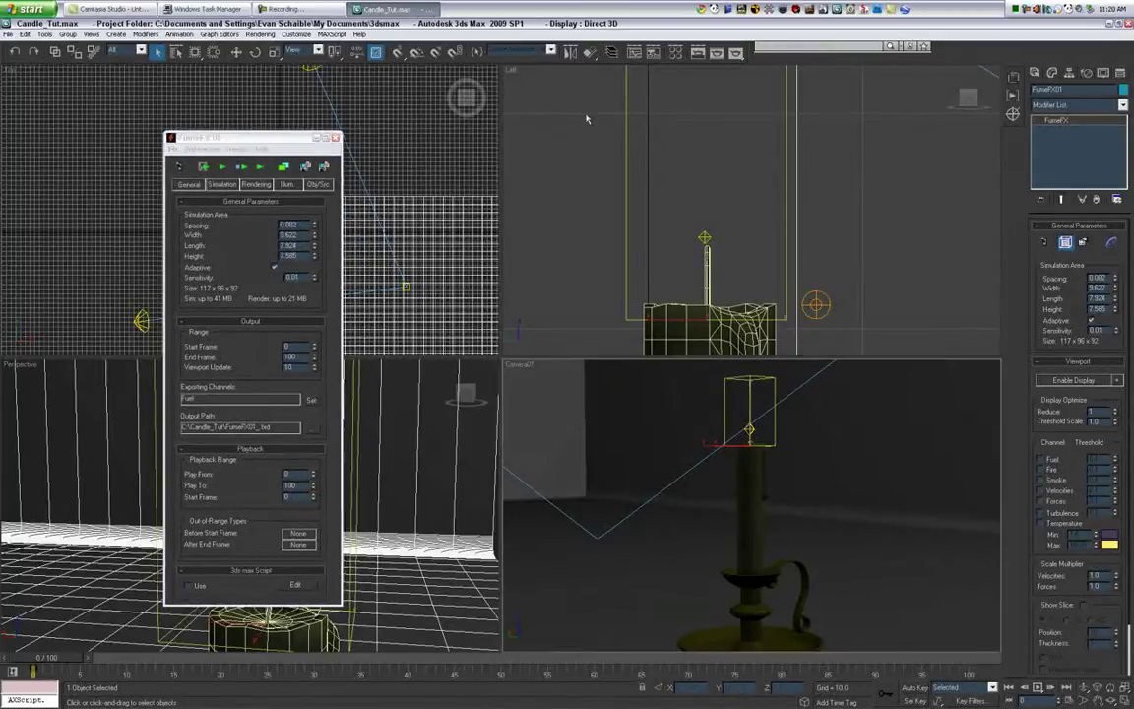
{"action": "key", "text": "shift+q"}
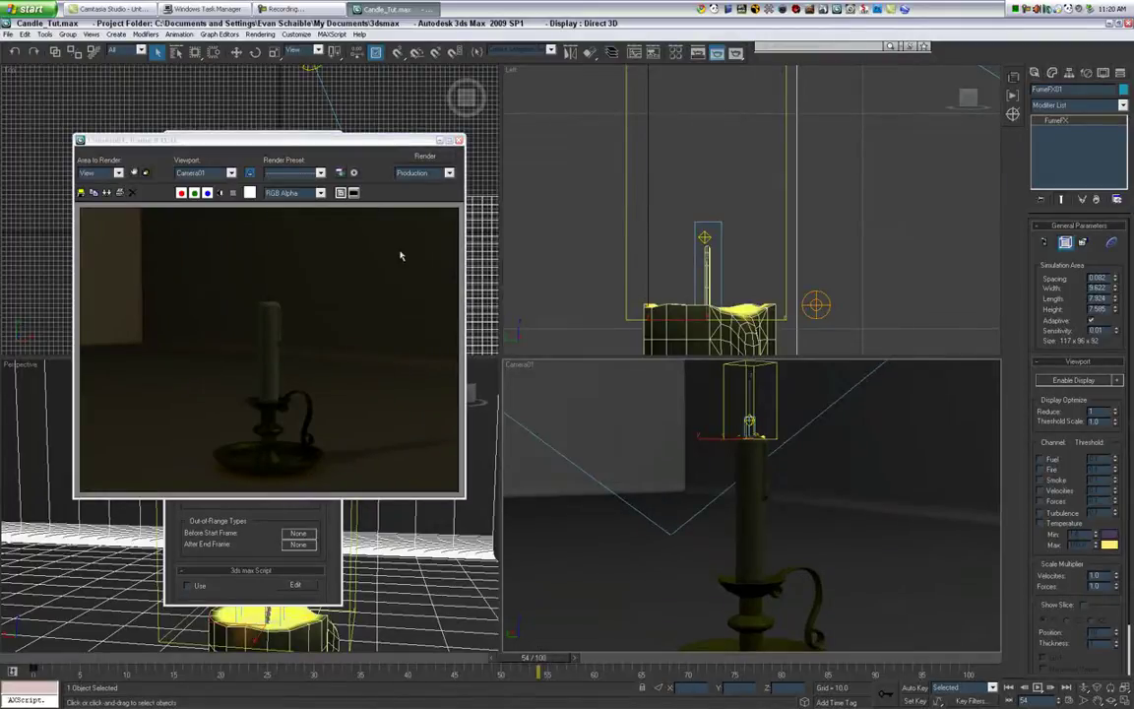
- Re-render Camera01 at frame 54 overwriting candleTUT_0000.exr, then bring up the Wax material
{"action": "key", "text": "shift+q"}
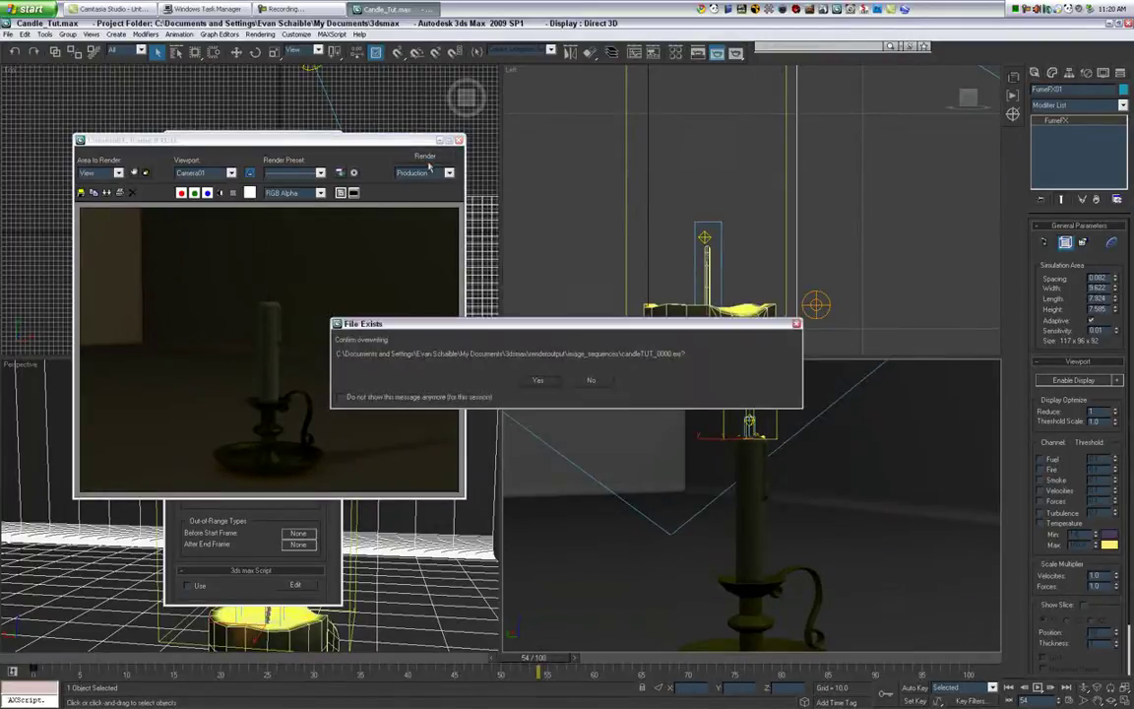
{"action": "left_click", "coordinate": [538, 380]}
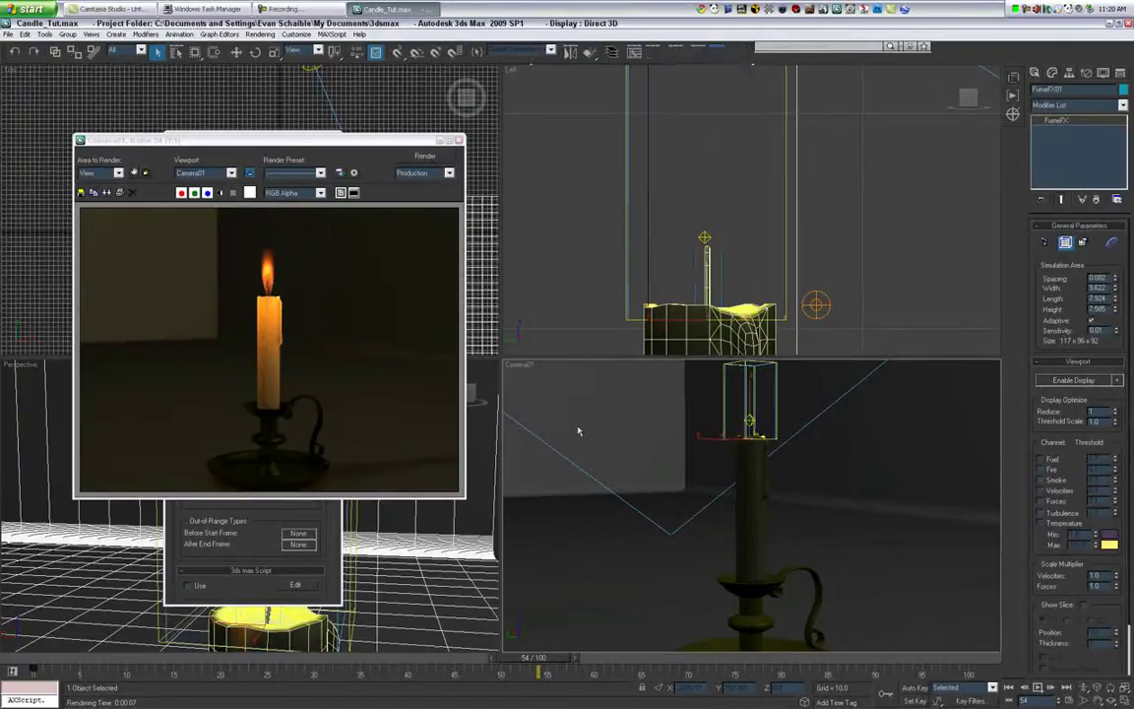
{"action": "left_click_drag", "start_coordinate": [358, 143], "coordinate": [540, 168]}
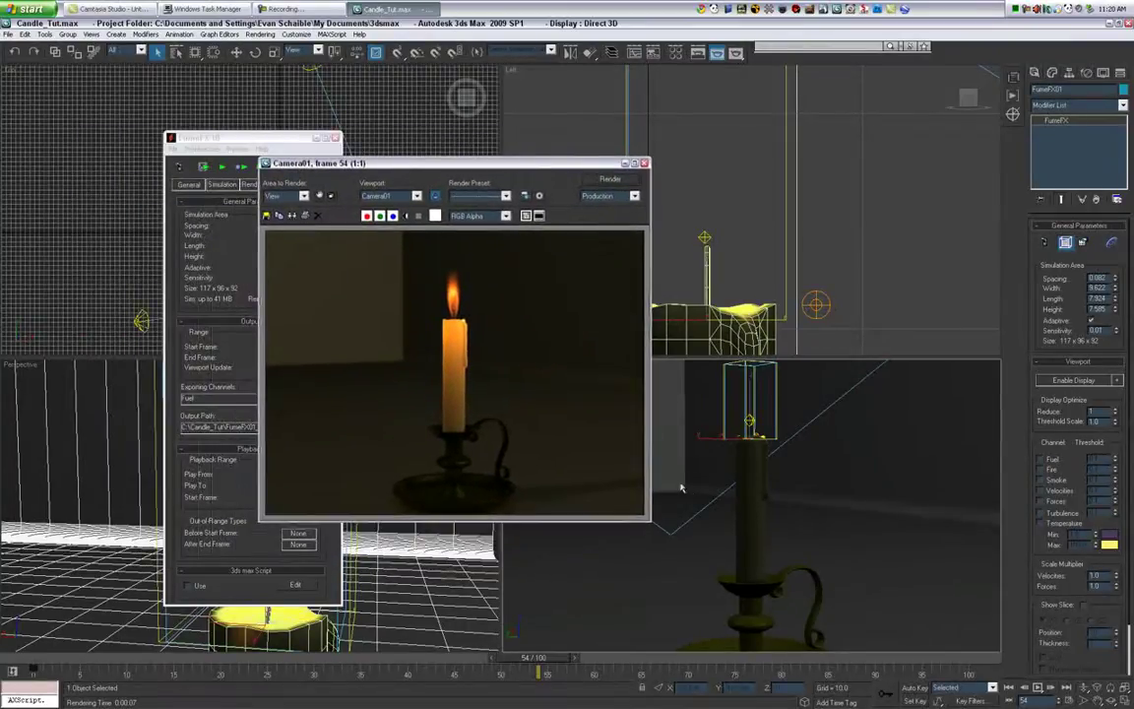
{"action": "key", "text": "m"}
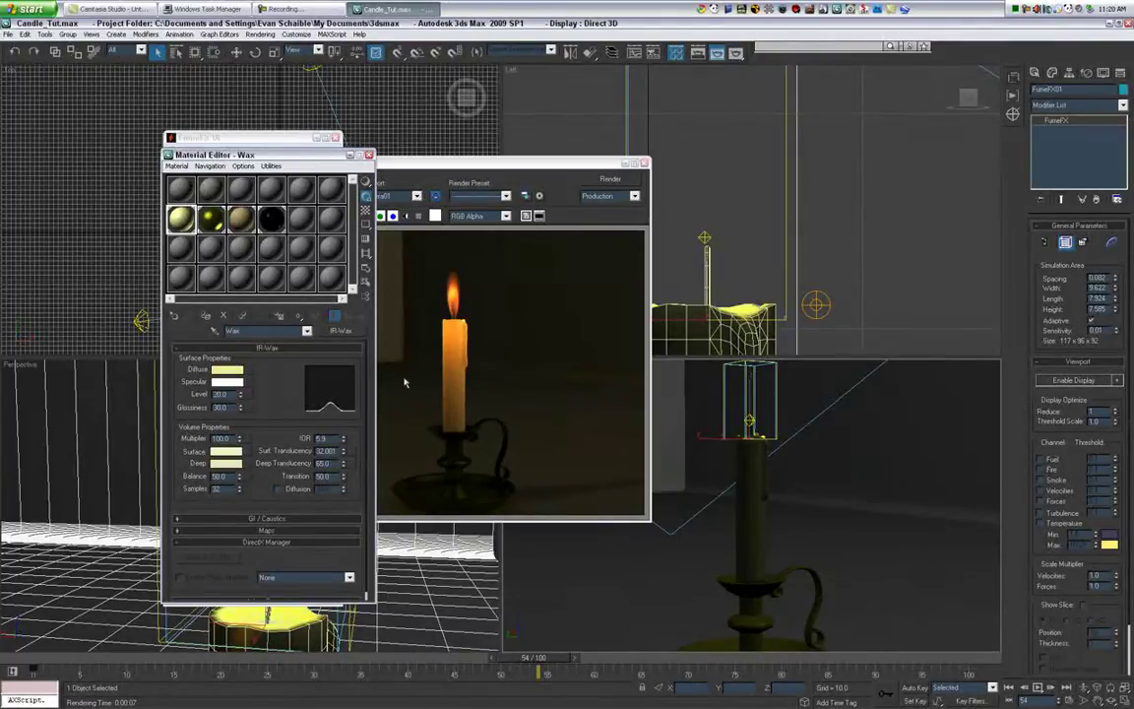
- Close the Wax material settings and select the omni light in the viewport
{"action": "left_click_drag", "start_coordinate": [234, 154], "coordinate": [201, 179]}
{"action": "left_click", "coordinate": [306, 178]}
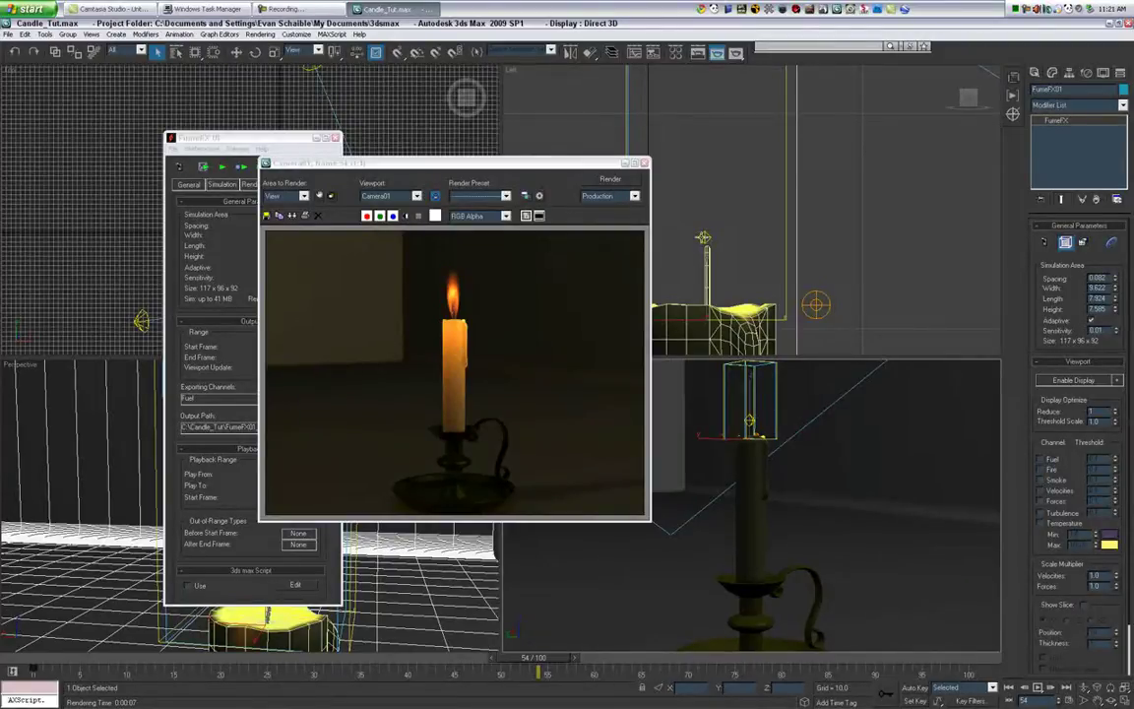
{"action": "left_click", "coordinate": [692, 269]}
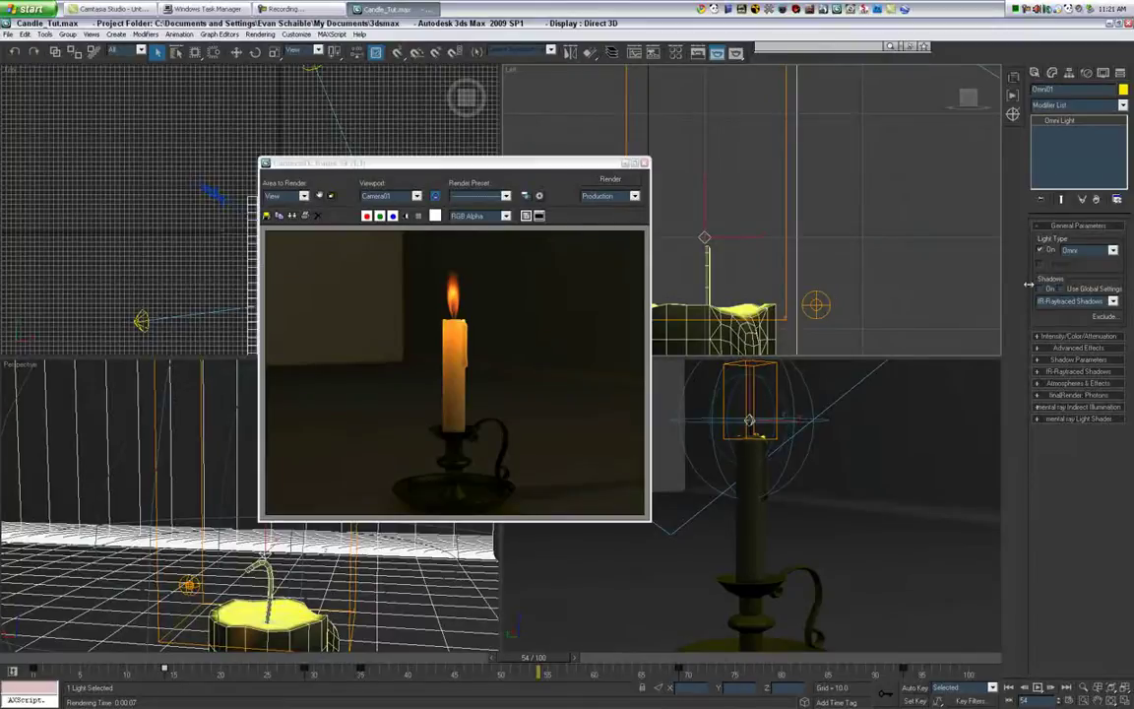
- Expand the omni light's Intensity/Color/Attenuation rollout, close the render, and reopen FumeFX01's UI
{"action": "left_click", "coordinate": [1068, 336]}
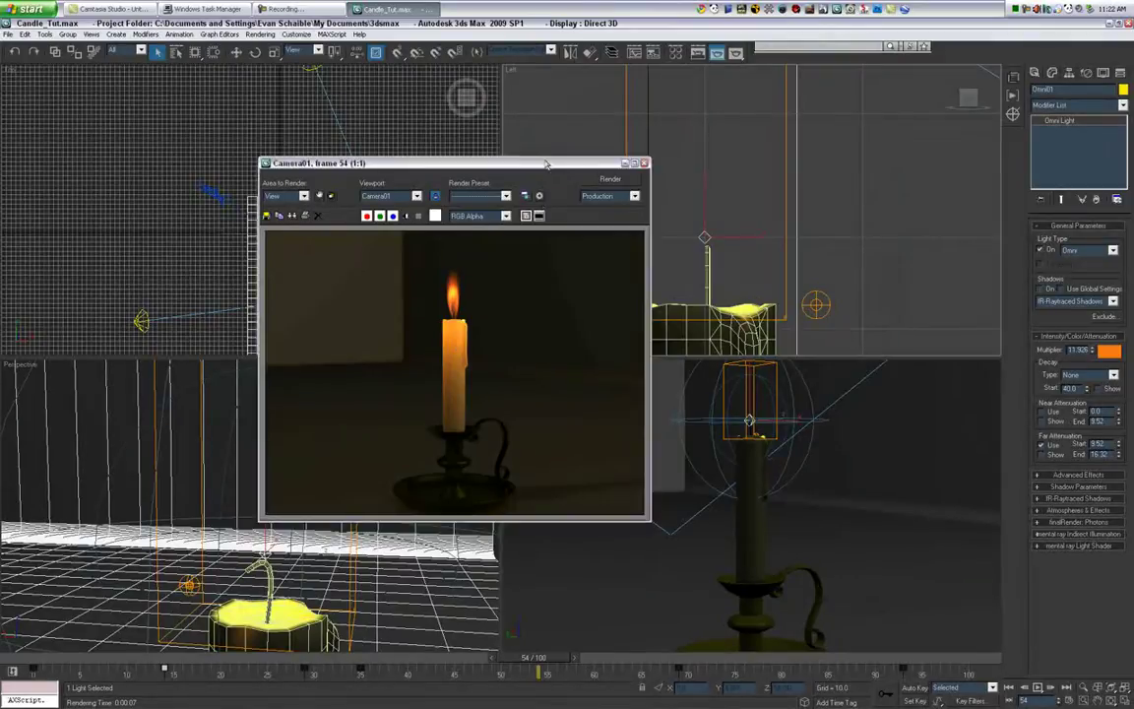
{"action": "left_click_drag", "start_coordinate": [547, 163], "coordinate": [460, 147]}
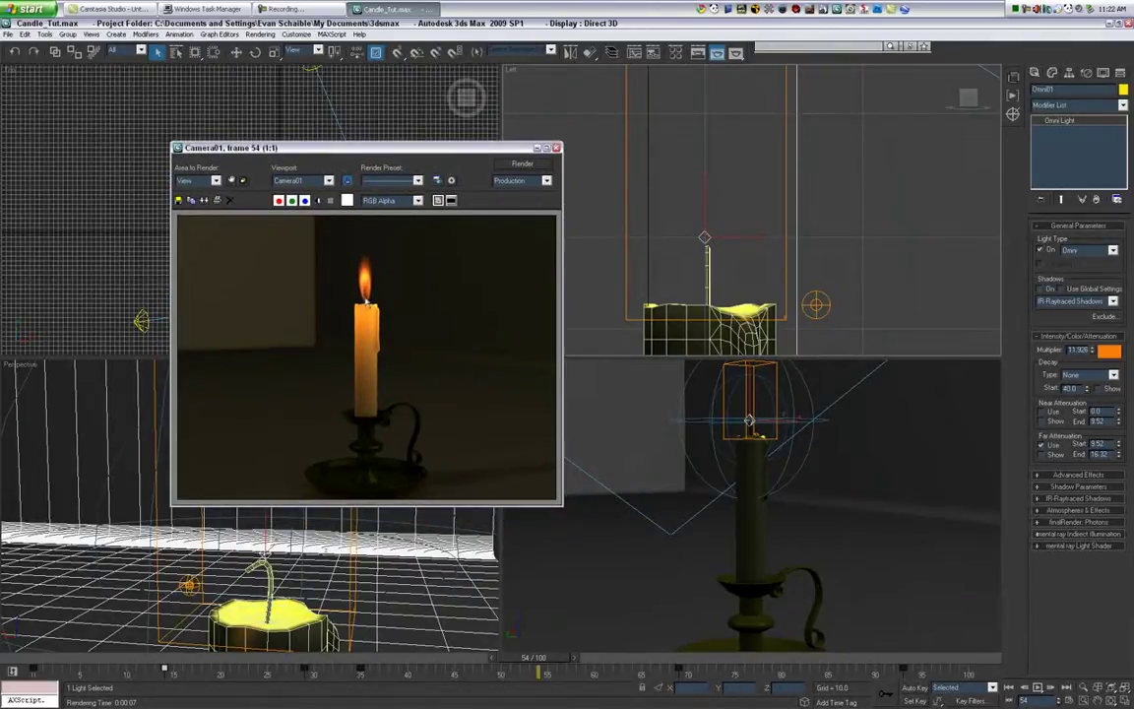
{"action": "left_click", "coordinate": [500, 131]}
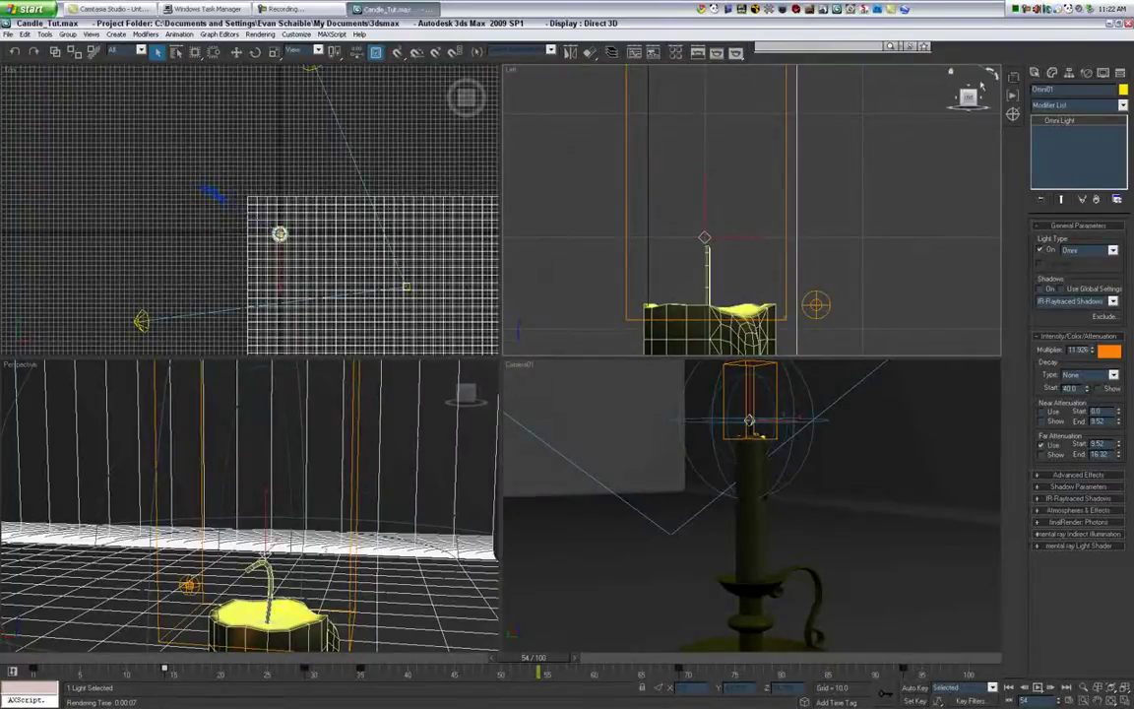
{"action": "left_click", "coordinate": [705, 251]}
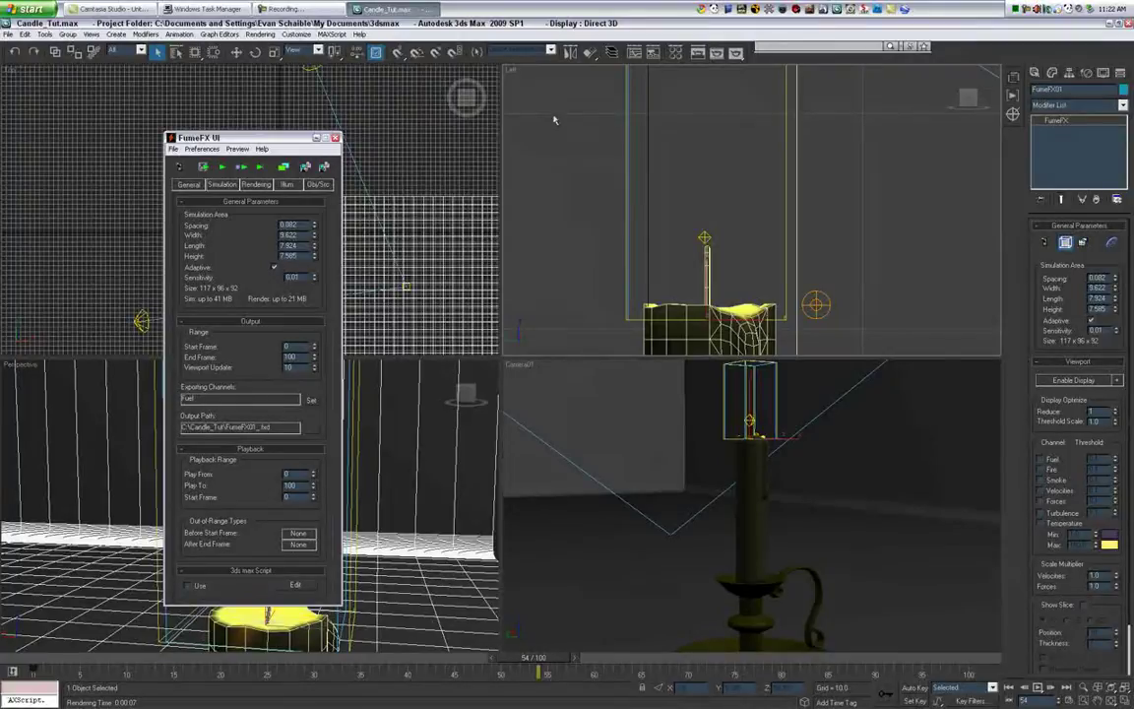
- Switch the top-right viewport to Back view and zoom in on the candle wick and wax top
{"action": "left_click", "coordinate": [951, 71]}
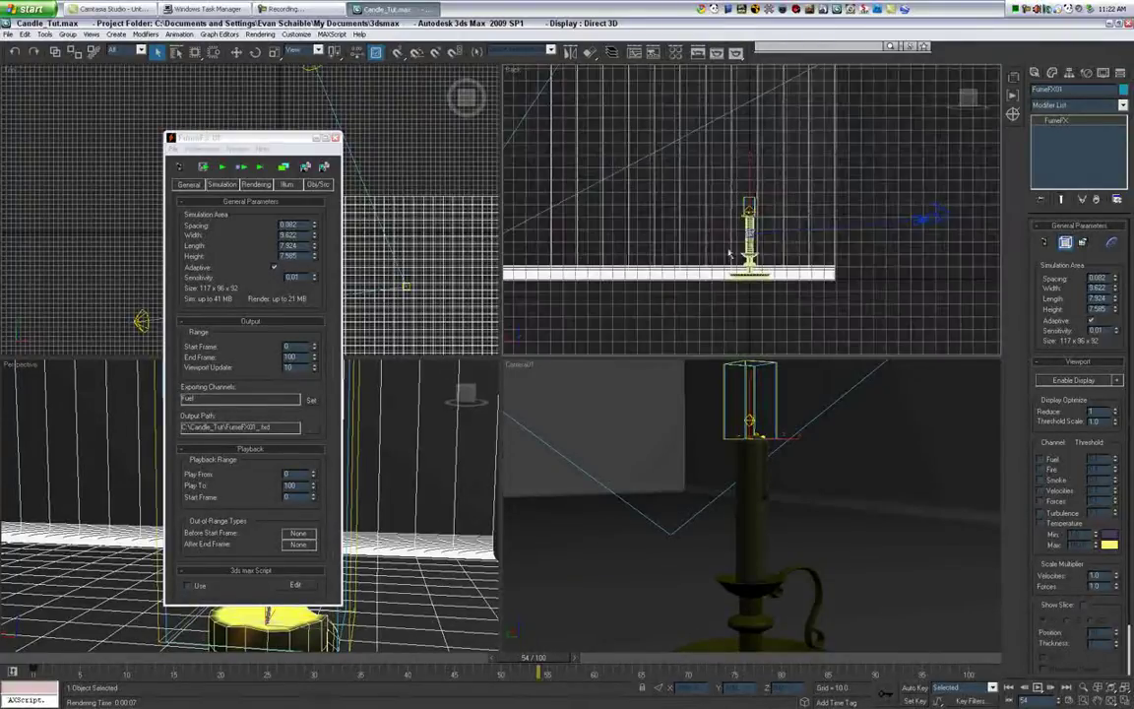
{"action": "scroll", "coordinate": [684, 207], "scroll_direction": "up", "scroll_amount": 2}
{"action": "scroll", "coordinate": [684, 206], "scroll_direction": "up", "scroll_amount": 8}
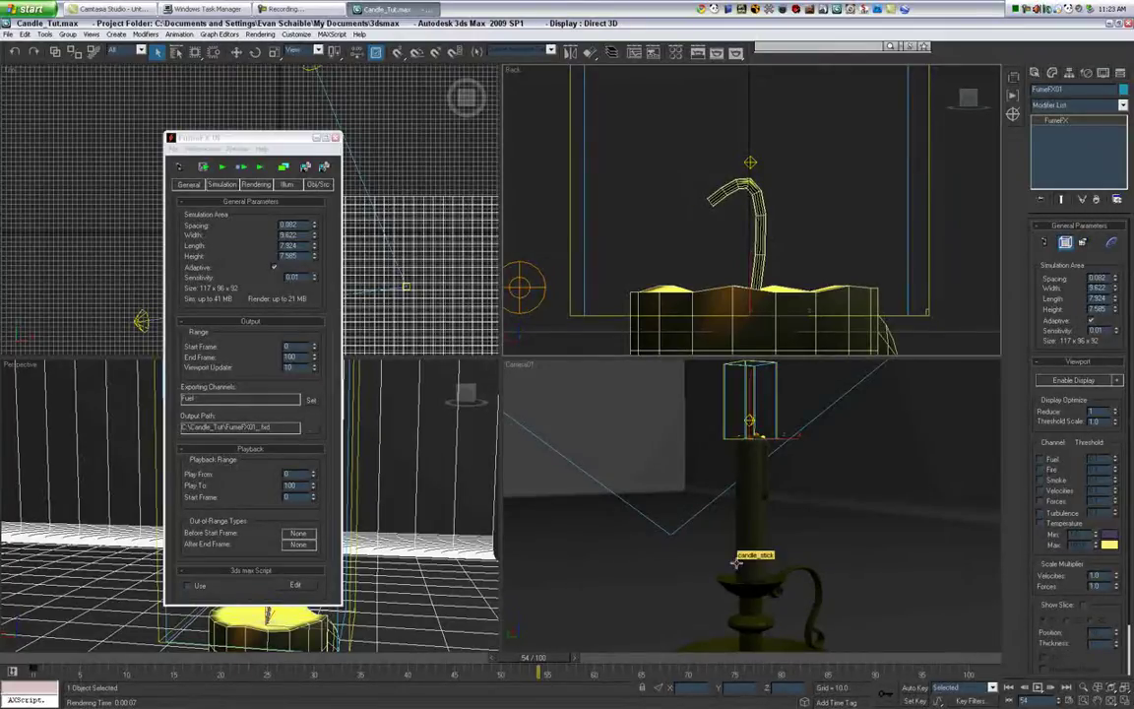
- Focus the FumeFX UI window and display its Simulation tab settings
{"action": "left_click", "coordinate": [219, 299]}
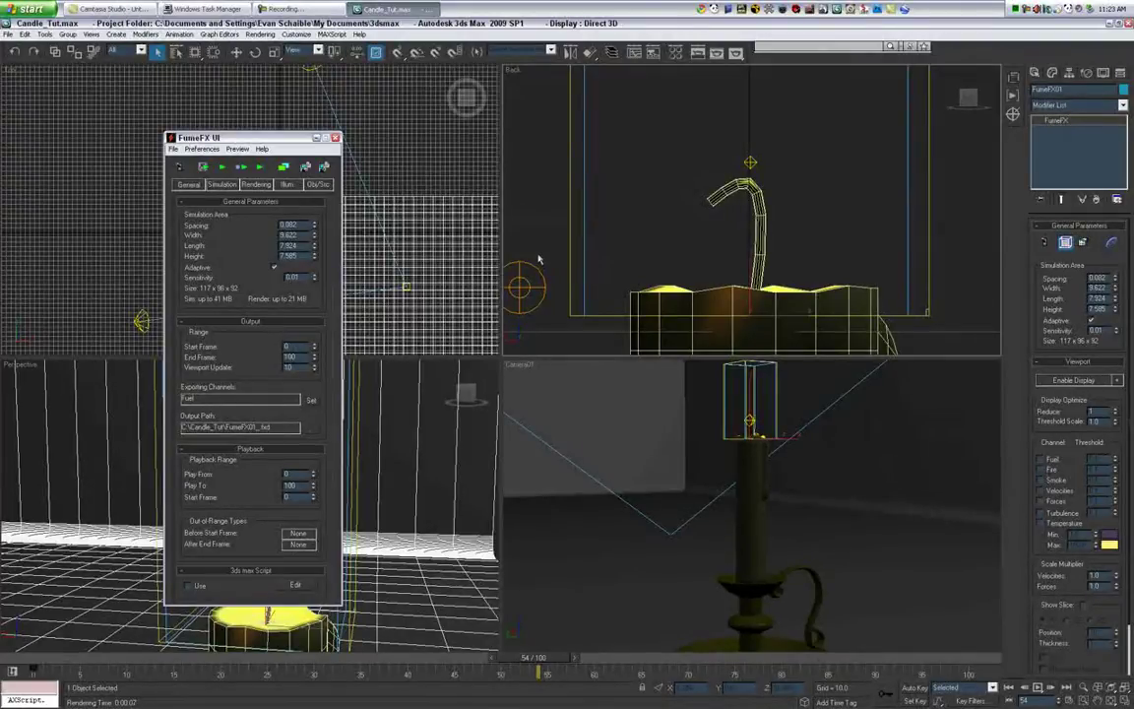
{"action": "left_click", "coordinate": [221, 184]}
- Enter 120 in the Maximum Iterations field of the FumeFX Simulation tab
{"action": "scroll", "coordinate": [225, 307], "scroll_direction": "down", "scroll_amount": 2}
{"action": "left_click", "coordinate": [287, 242]}
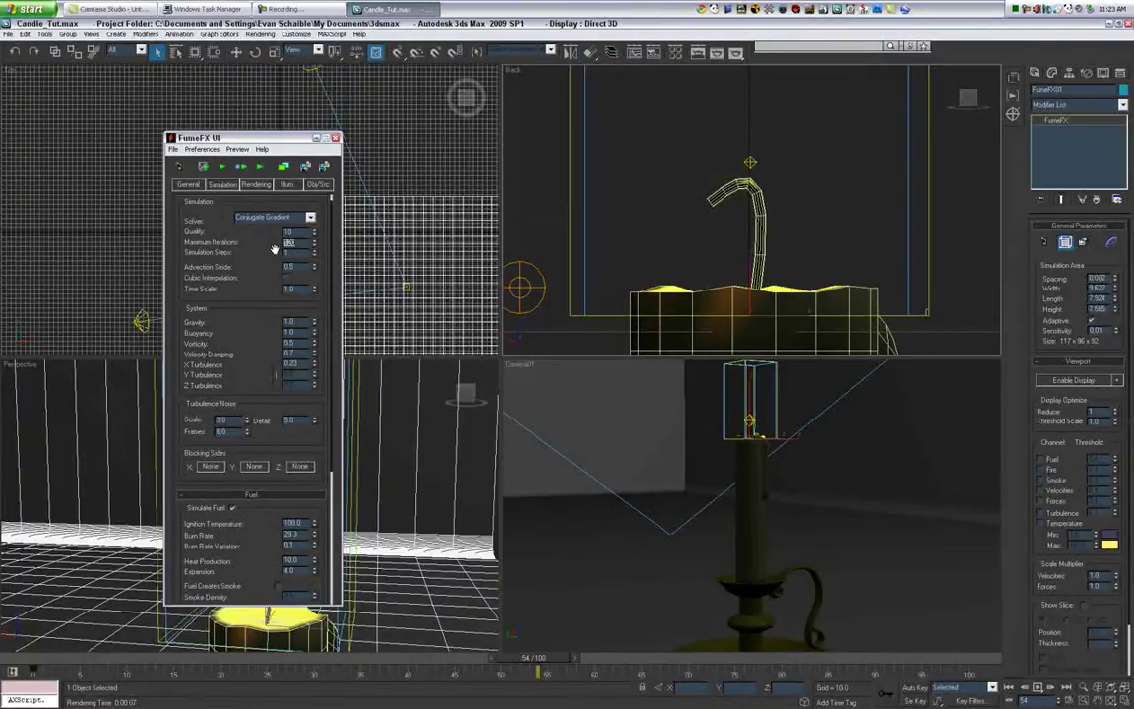
{"action": "type", "text": "120"}
{"action": "left_click", "coordinate": [22, 9]}
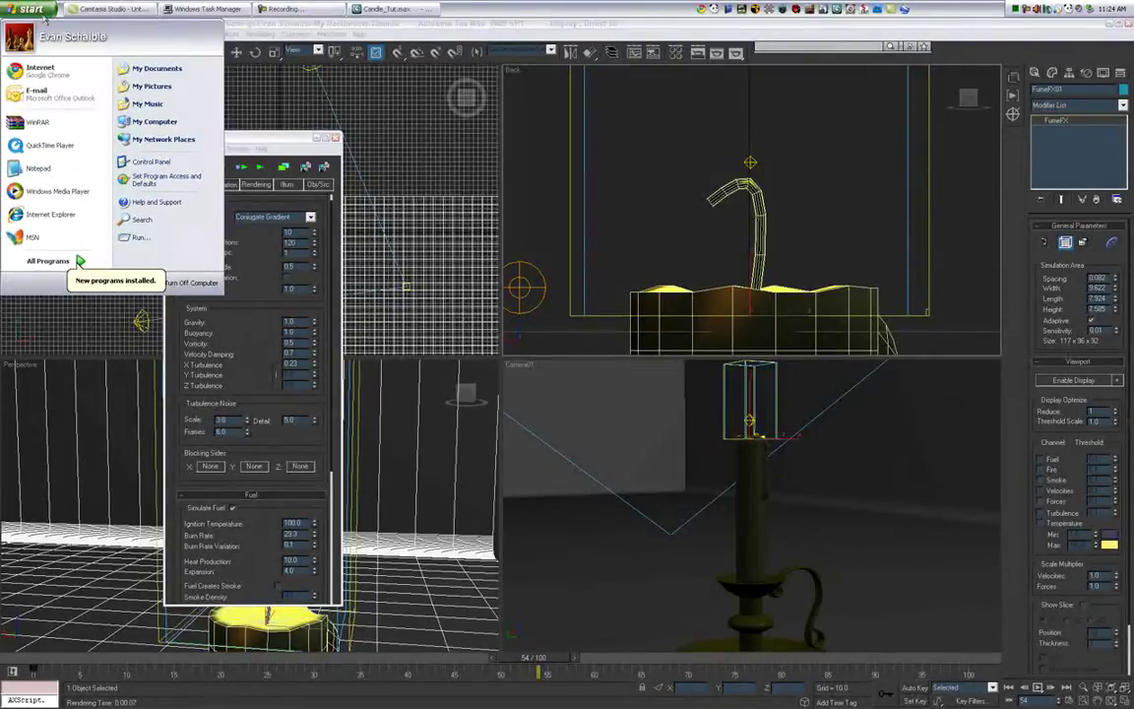
{"action": "left_click", "coordinate": [293, 278]}
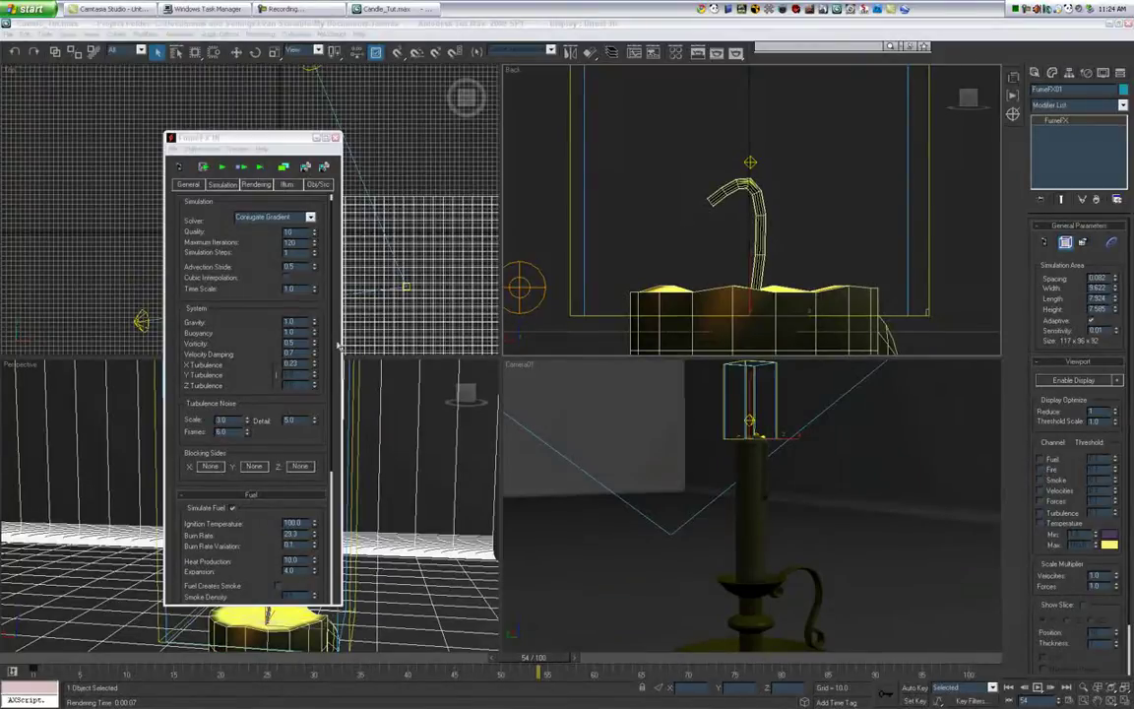
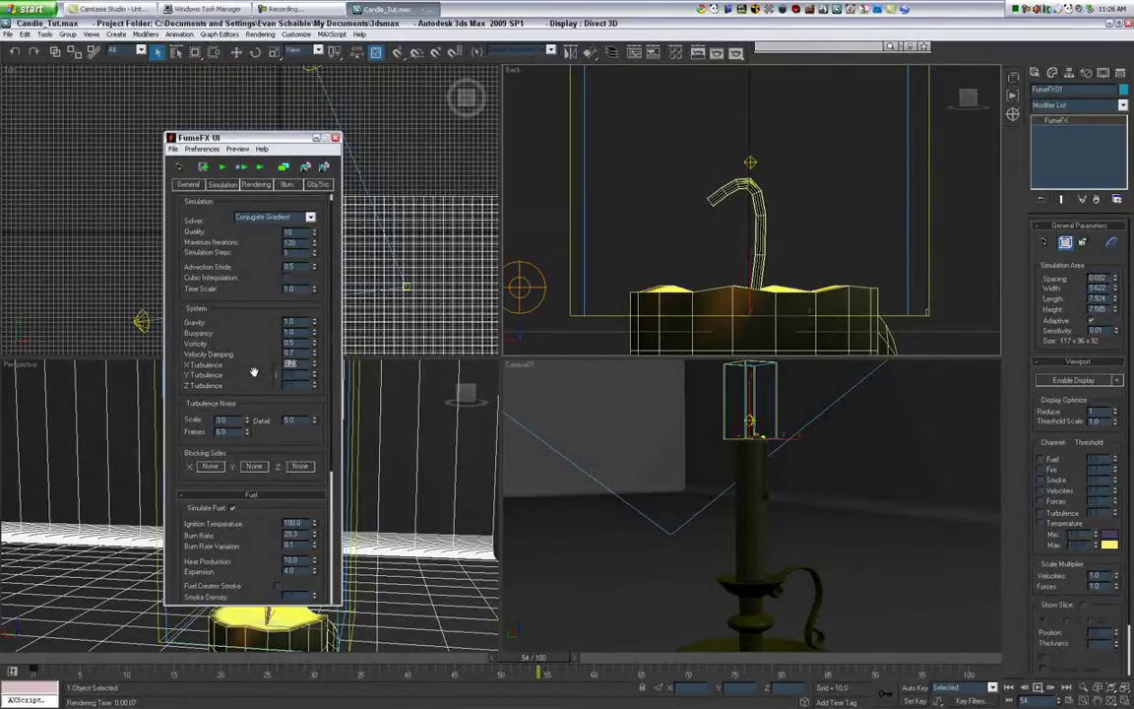
- Enter X Turbulence 0.23, turbulence noise Scale 3.0 and noise Detail 5.0
{"action": "type", "text": "0.23"}
{"action": "double_click", "coordinate": [220, 420]}
{"action": "type", "text": "3.0"}
{"action": "double_click", "coordinate": [290, 419]}
{"action": "type", "text": "5.0"}
{"action": "key", "text": "Tab"}
{"action": "scroll", "coordinate": [224, 472], "scroll_direction": "down", "scroll_amount": 2}
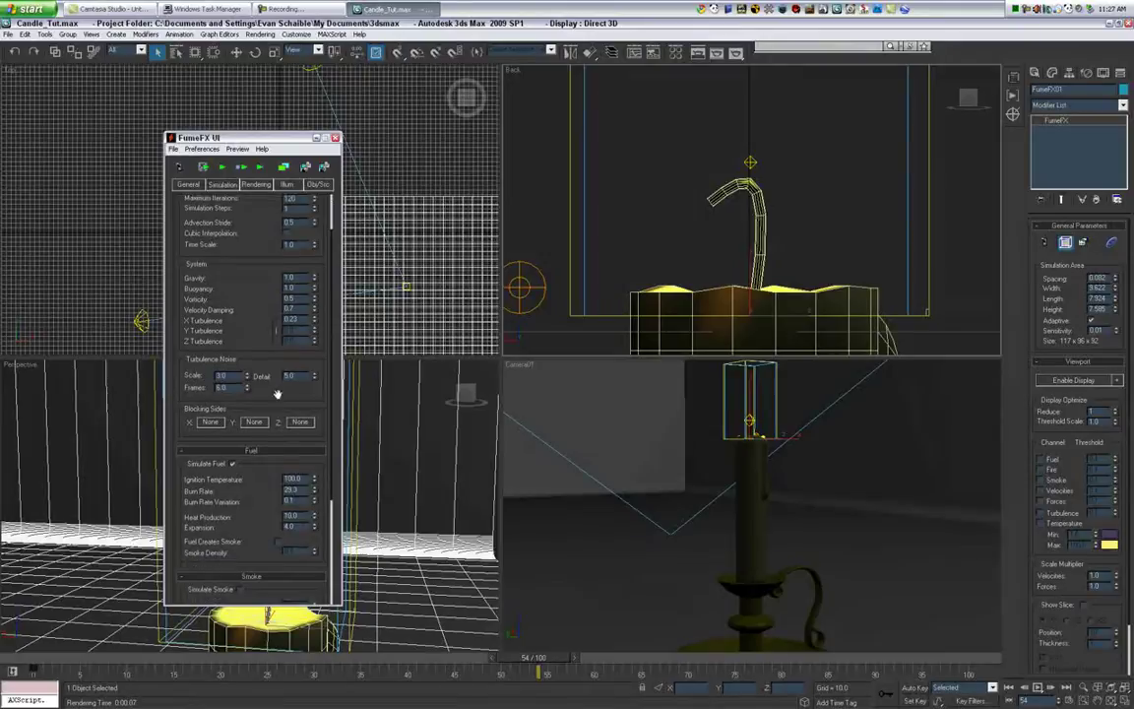
{"action": "double_click", "coordinate": [292, 489]}
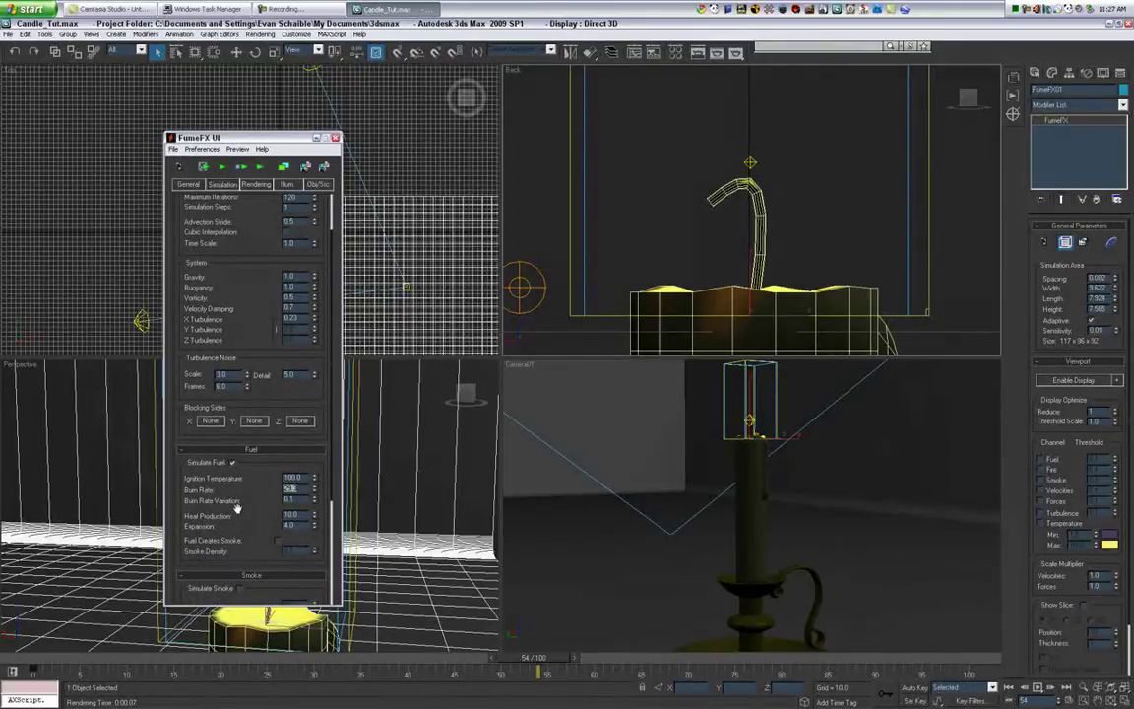
{"action": "double_click", "coordinate": [288, 308]}
{"action": "double_click", "coordinate": [289, 525]}
{"action": "scroll", "coordinate": [245, 257], "scroll_direction": "down", "scroll_amount": 2}
{"action": "scroll", "coordinate": [243, 435], "scroll_direction": "down", "scroll_amount": 1}
{"action": "scroll", "coordinate": [243, 435], "scroll_direction": "down", "scroll_amount": 5}
{"action": "scroll", "coordinate": [246, 344], "scroll_direction": "up", "scroll_amount": 7}
- Switch to the FumeFX Rendering tab and scroll down to the fire colour settings
{"action": "left_click", "coordinate": [255, 185]}
{"action": "scroll", "coordinate": [211, 404], "scroll_direction": "down", "scroll_amount": 3}
{"action": "scroll", "coordinate": [224, 381], "scroll_direction": "down", "scroll_amount": 2}
{"action": "scroll", "coordinate": [264, 269], "scroll_direction": "up", "scroll_amount": 5}
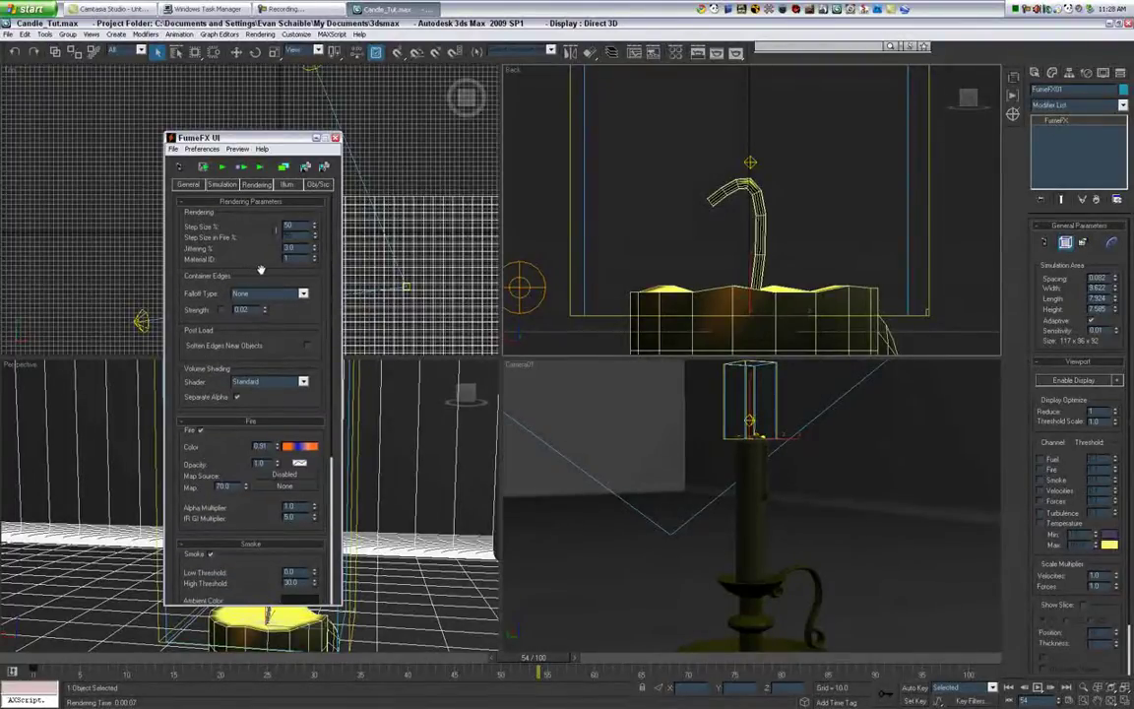
{"action": "scroll", "coordinate": [209, 357], "scroll_direction": "down", "scroll_amount": 1}
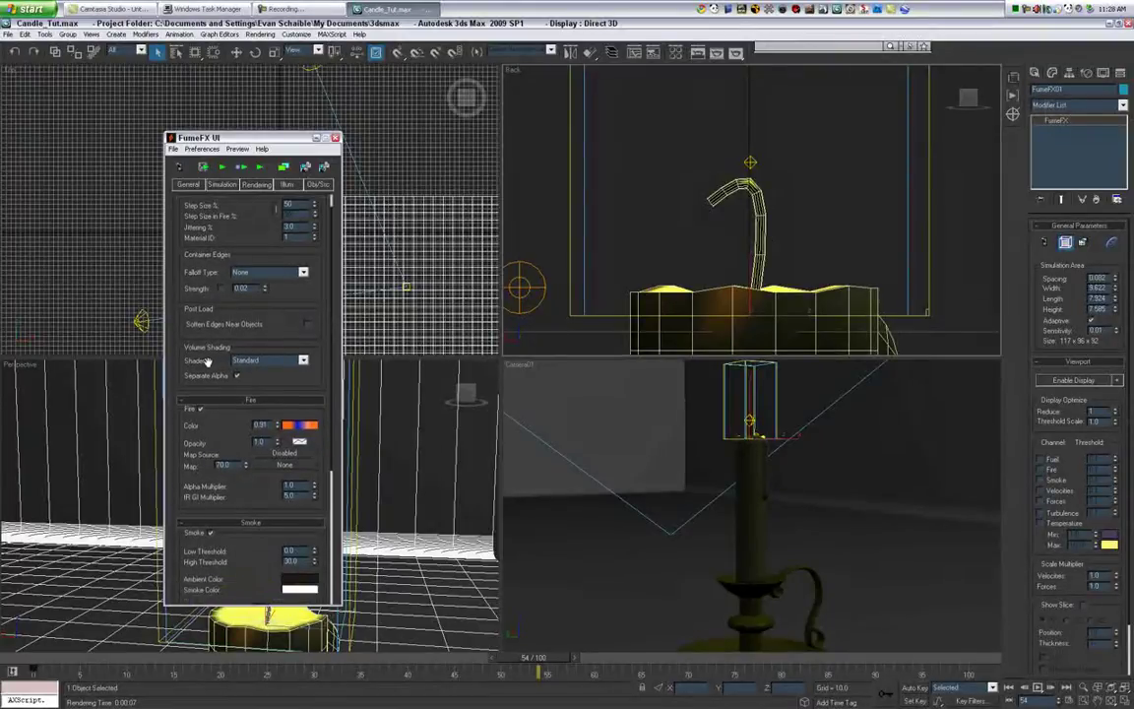
{"action": "scroll", "coordinate": [208, 362], "scroll_direction": "down", "scroll_amount": 2}
{"action": "scroll", "coordinate": [197, 352], "scroll_direction": "down", "scroll_amount": 1}
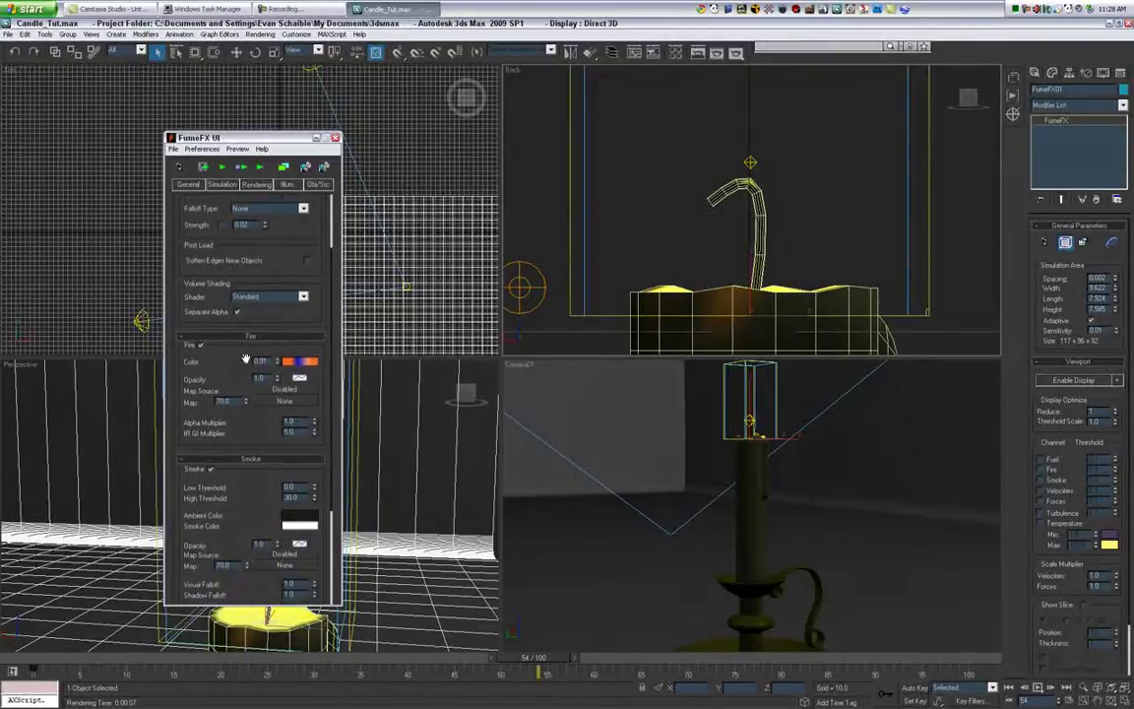
- Open the Fire Color gradient editor, then render frame 79 from Camera01
{"action": "left_click", "coordinate": [296, 362]}
{"action": "left_click_drag", "start_coordinate": [483, 295], "coordinate": [371, 180]}
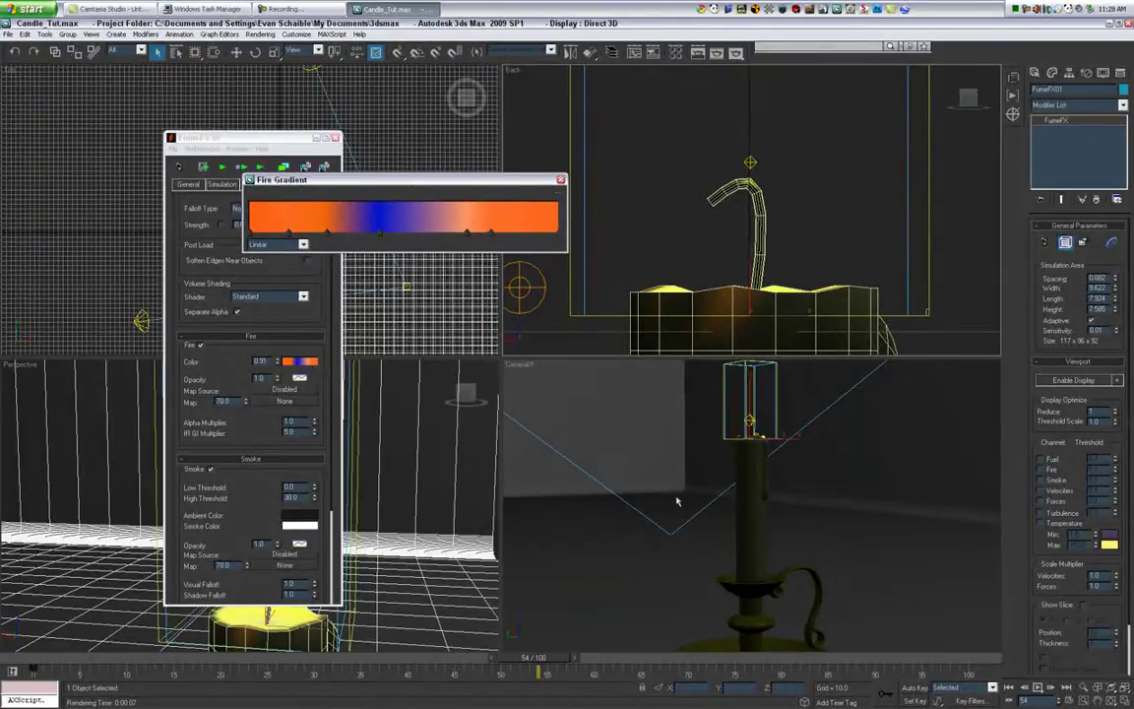
{"action": "left_click", "coordinate": [764, 660]}
{"action": "key", "text": "shift+q"}
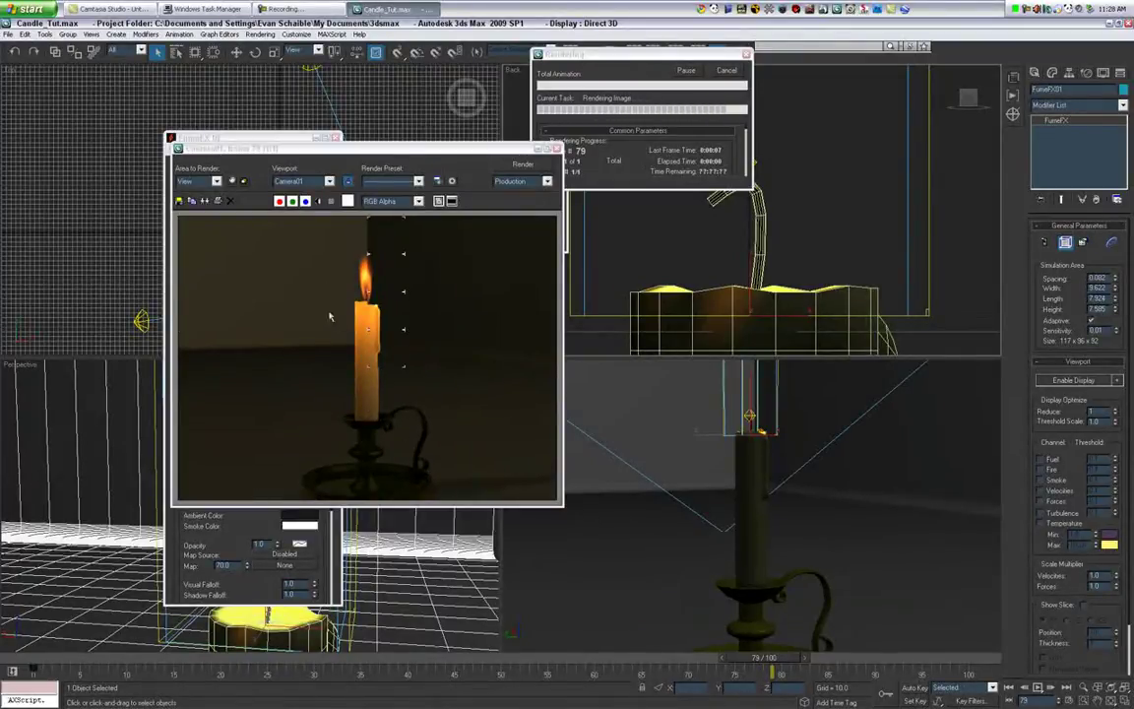
- Move the rendered frame aside and close the Fire Gradient editor
{"action": "left_click_drag", "start_coordinate": [322, 150], "coordinate": [708, 224]}
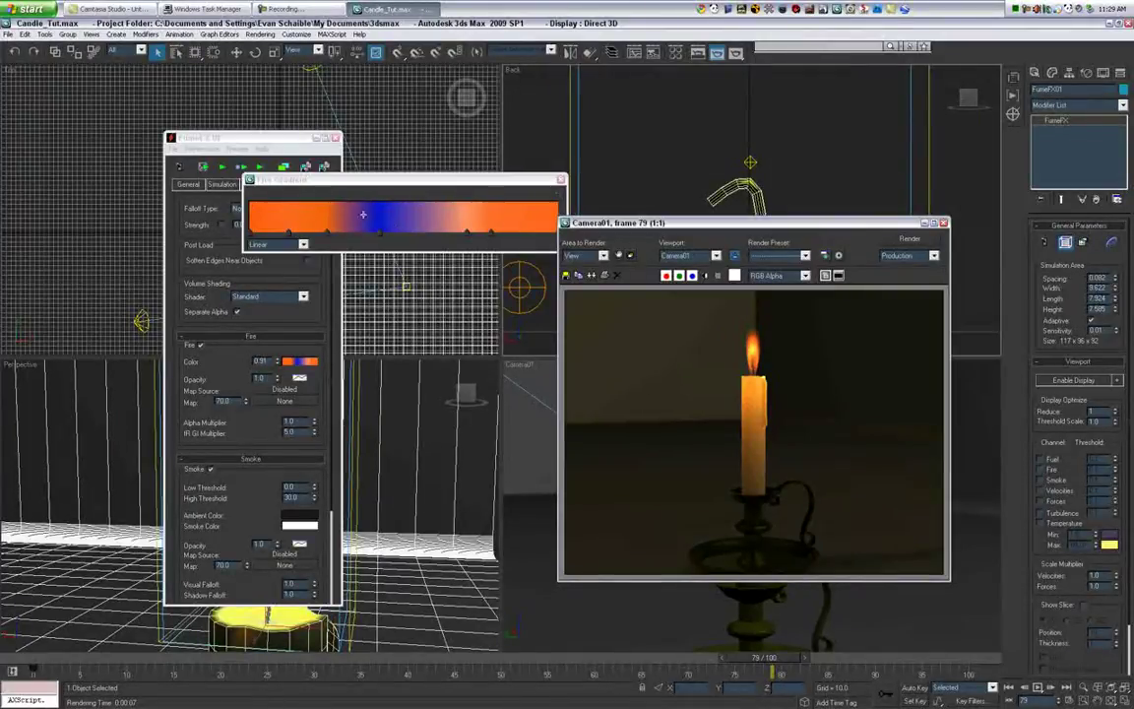
{"action": "left_click_drag", "start_coordinate": [372, 183], "coordinate": [372, 124]}
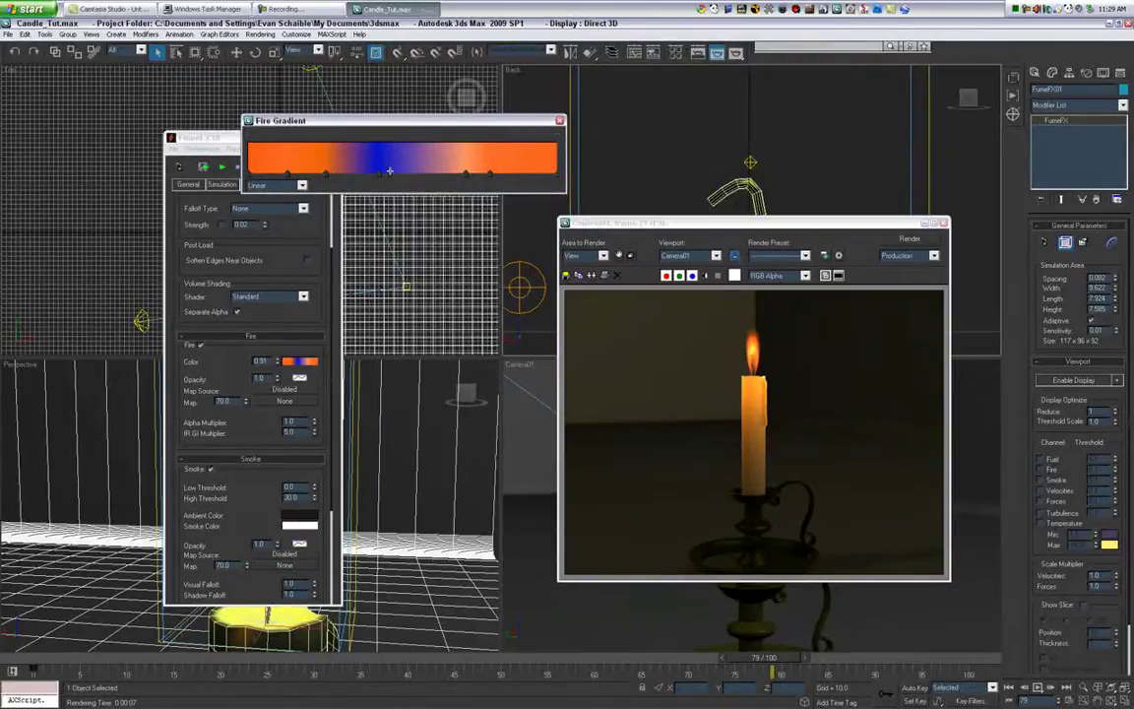
{"action": "left_click", "coordinate": [558, 121]}
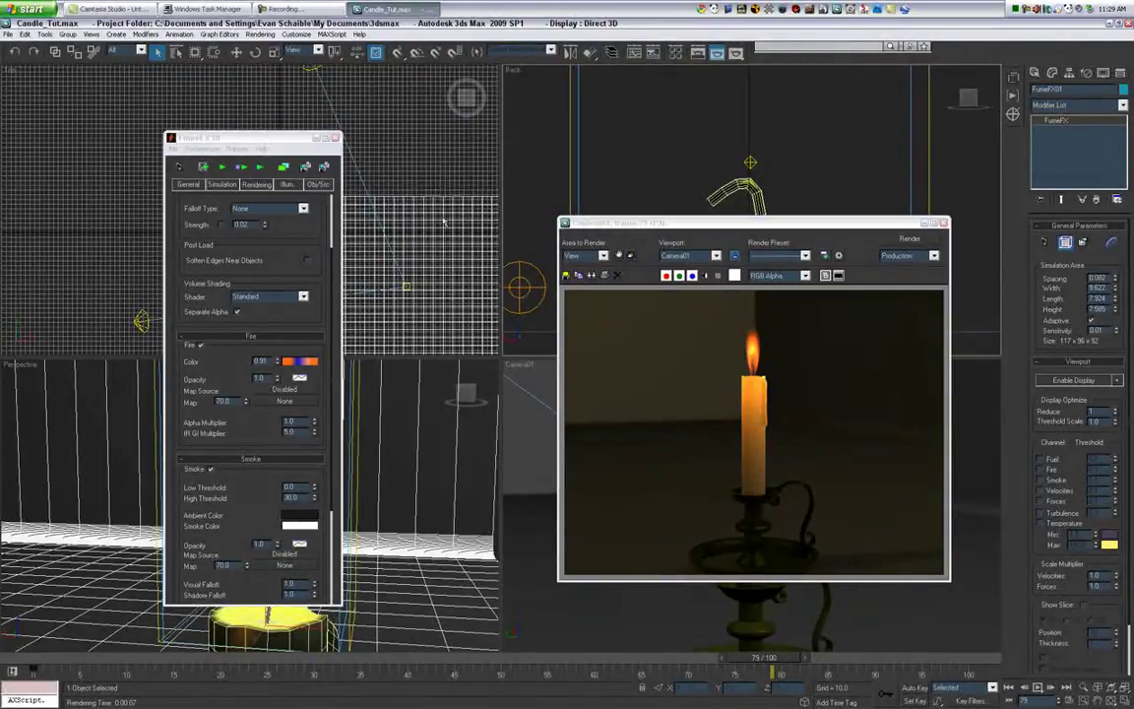
- Look through the Simulation and Rendering tabs, then show the Illum. tab listing Spot01 and Spot02
{"action": "scroll", "coordinate": [229, 379], "scroll_direction": "down", "scroll_amount": 3}
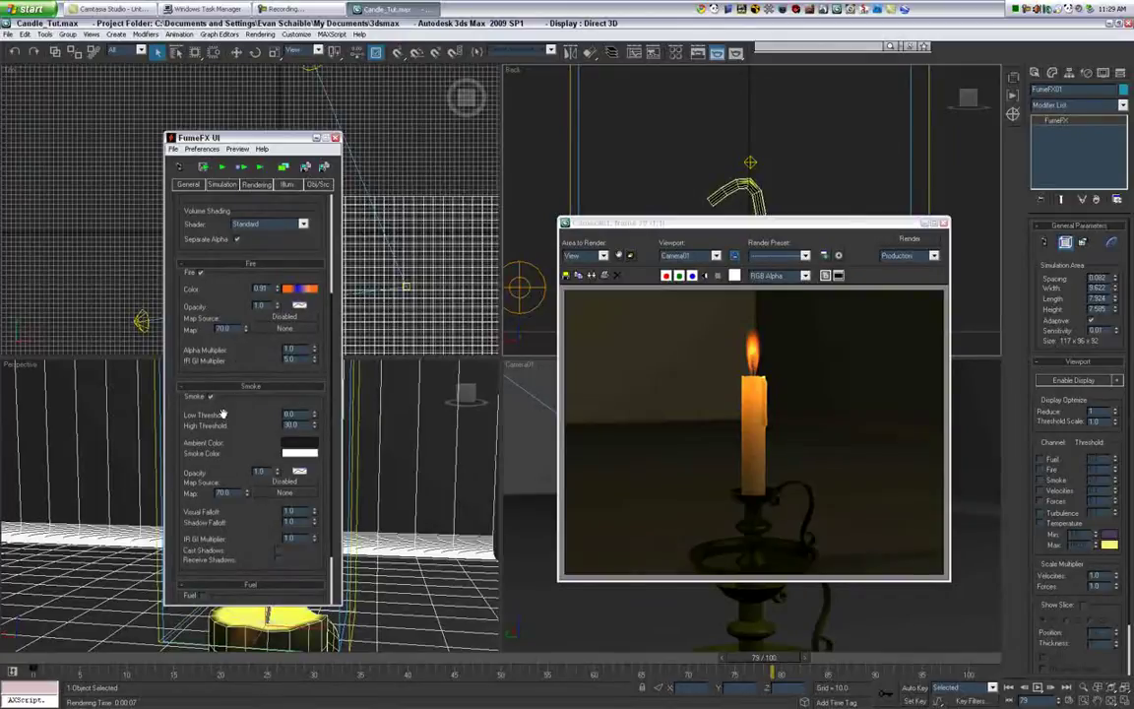
{"action": "scroll", "coordinate": [221, 350], "scroll_direction": "up", "scroll_amount": 1}
{"action": "left_click", "coordinate": [223, 184]}
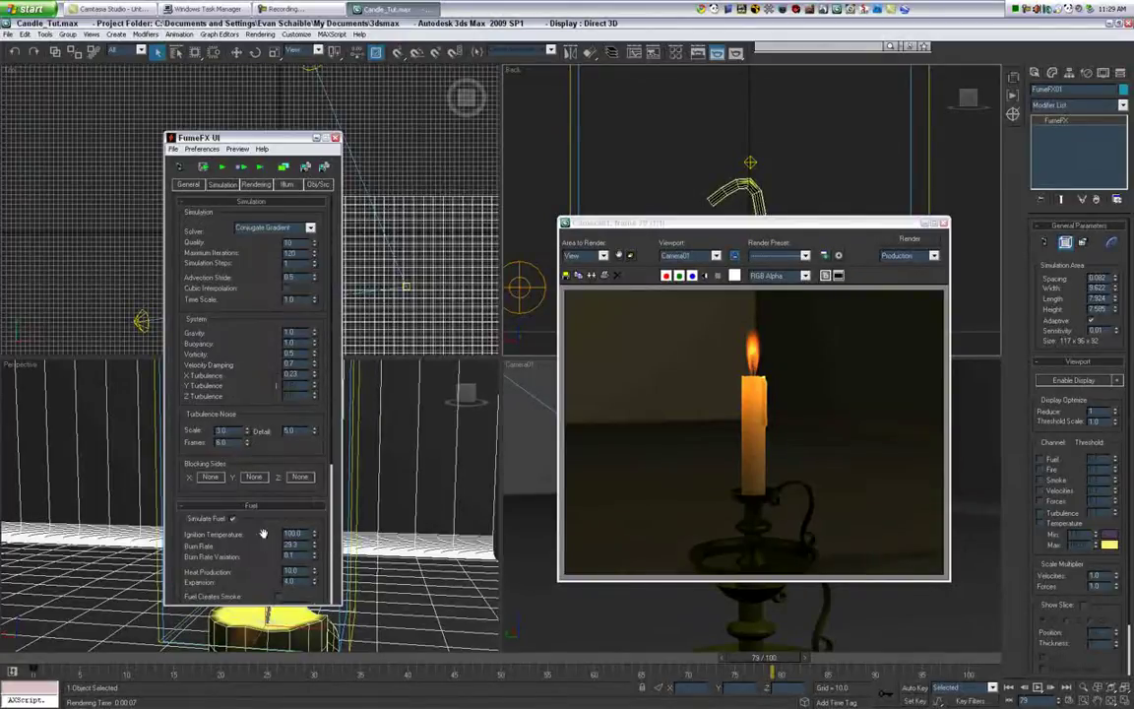
{"action": "scroll", "coordinate": [232, 467], "scroll_direction": "down", "scroll_amount": 7}
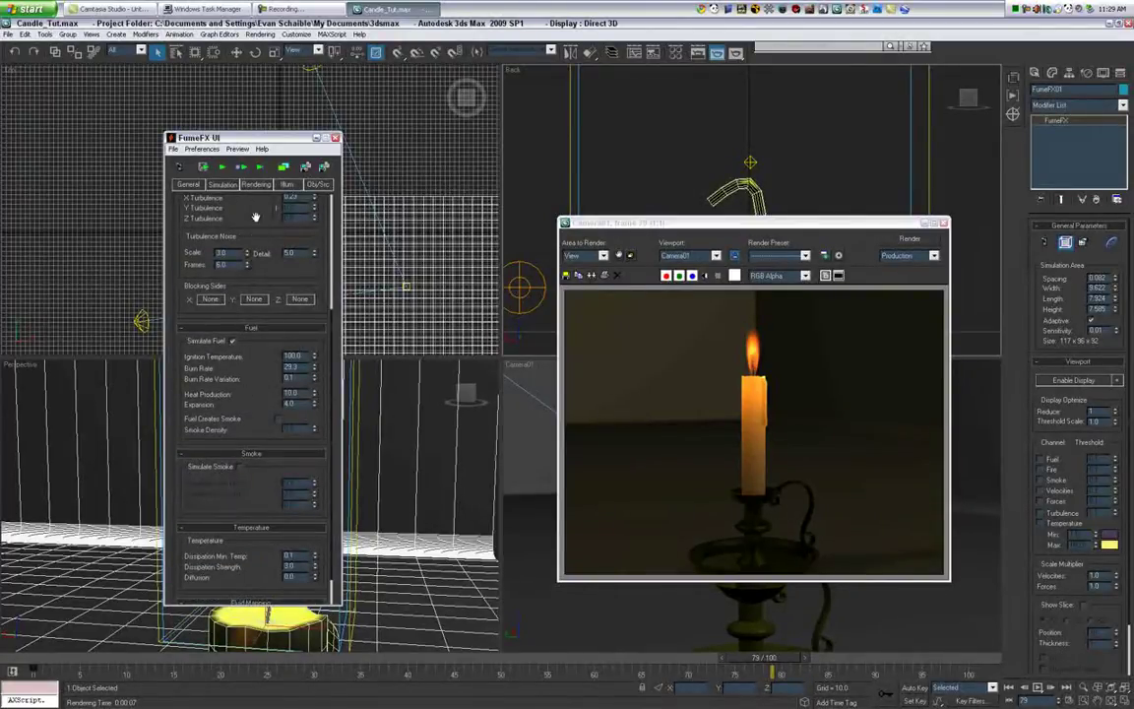
{"action": "scroll", "coordinate": [241, 246], "scroll_direction": "up", "scroll_amount": 7}
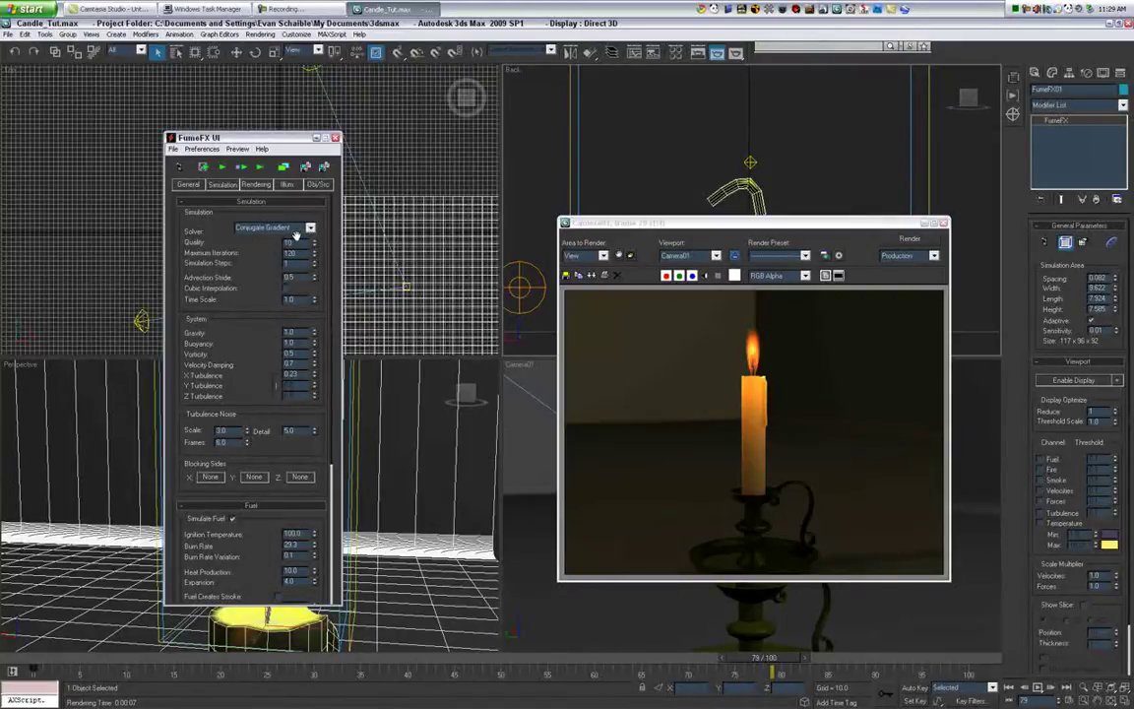
{"action": "left_click", "coordinate": [251, 184]}
{"action": "scroll", "coordinate": [246, 315], "scroll_direction": "down", "scroll_amount": 2}
{"action": "scroll", "coordinate": [256, 295], "scroll_direction": "down", "scroll_amount": 2}
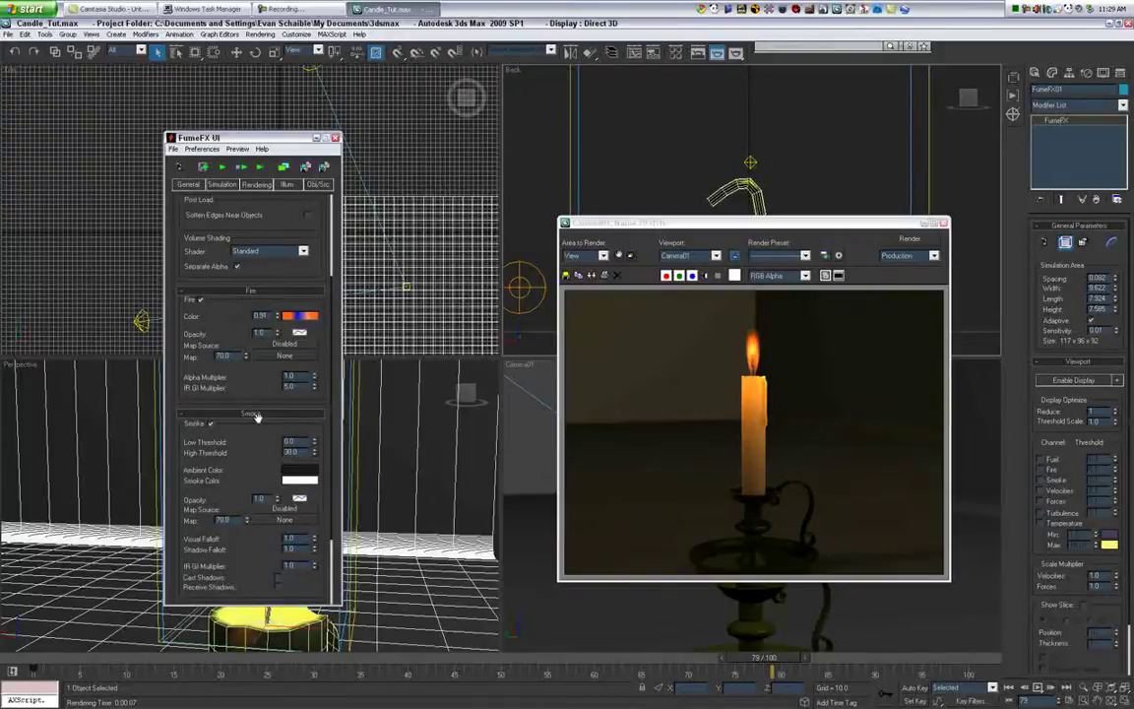
{"action": "left_click_drag", "start_coordinate": [254, 394], "coordinate": [249, 285]}
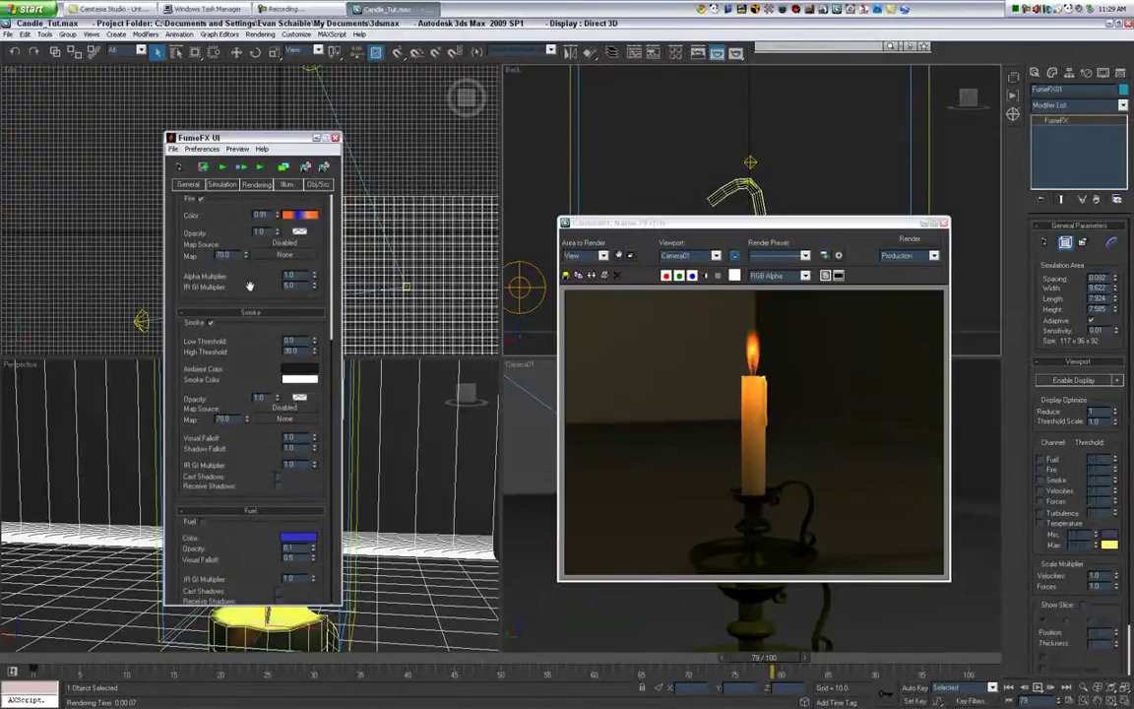
{"action": "scroll", "coordinate": [229, 295], "scroll_direction": "down", "scroll_amount": 1}
{"action": "left_click", "coordinate": [287, 184]}
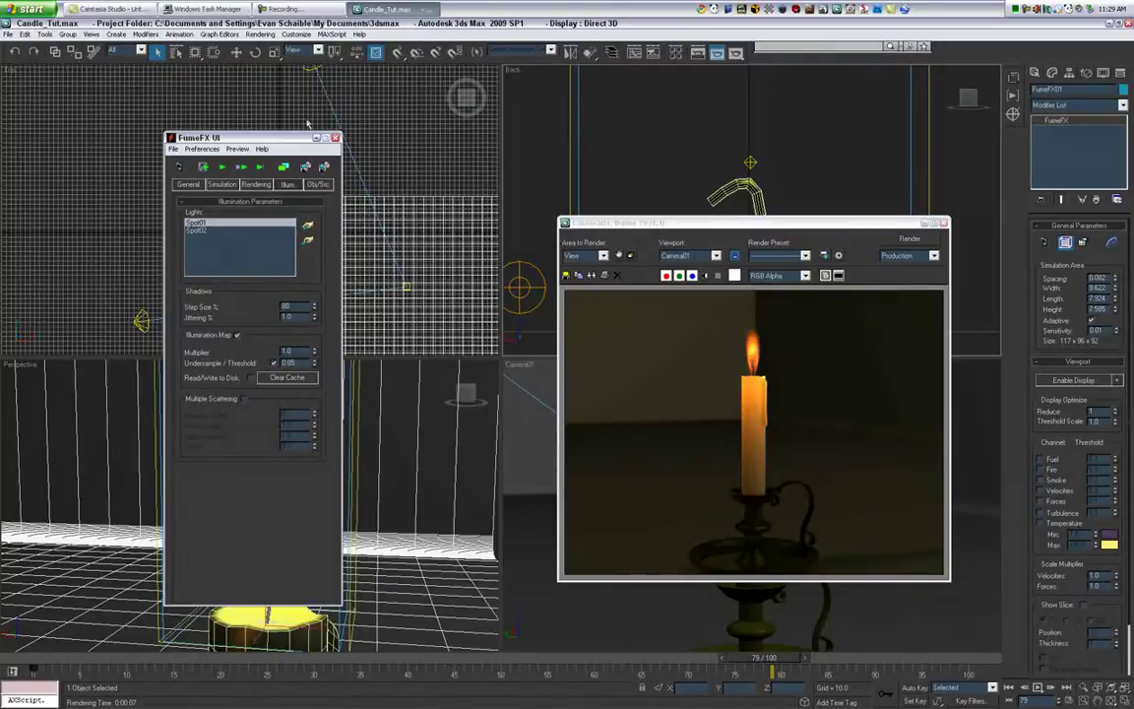
- Enable Multiple Scattering in the Illum. tab, giving Maximum Depth 5 and Falloff 5.0
{"action": "left_click_drag", "start_coordinate": [252, 137], "coordinate": [605, 177]}
{"action": "middle_click_drag", "start_coordinate": [243, 141], "coordinate": [237, 200]}
{"action": "left_click_drag", "start_coordinate": [552, 178], "coordinate": [144, 159]}
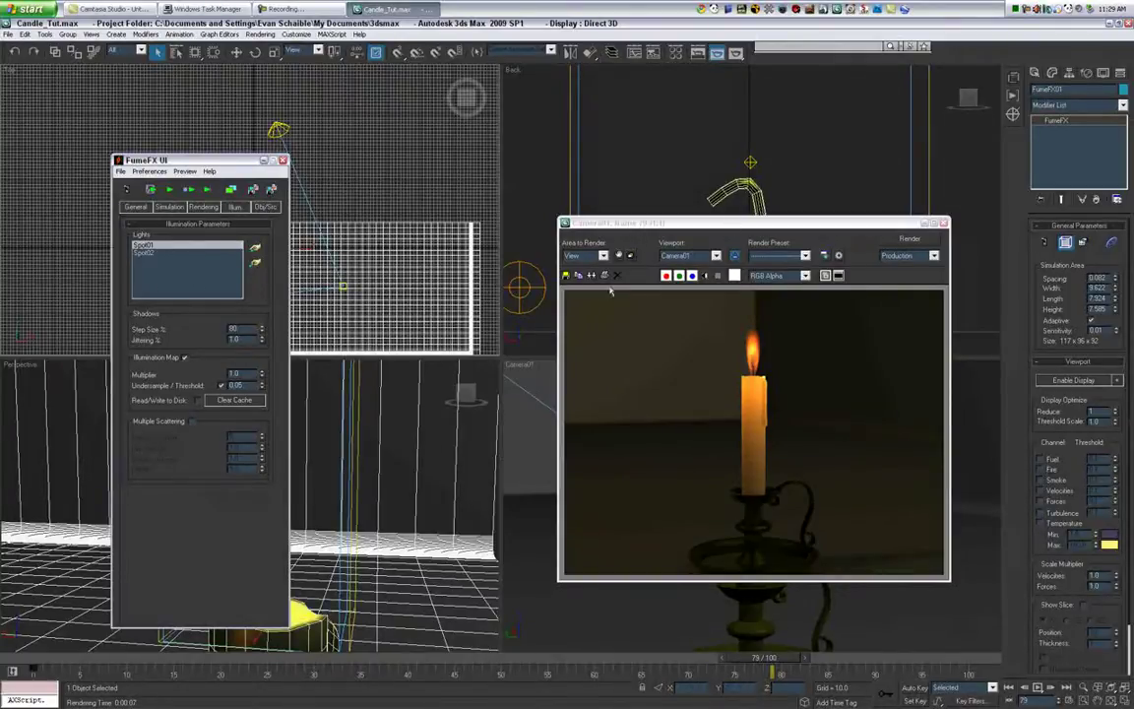
{"action": "left_click", "coordinate": [192, 422]}
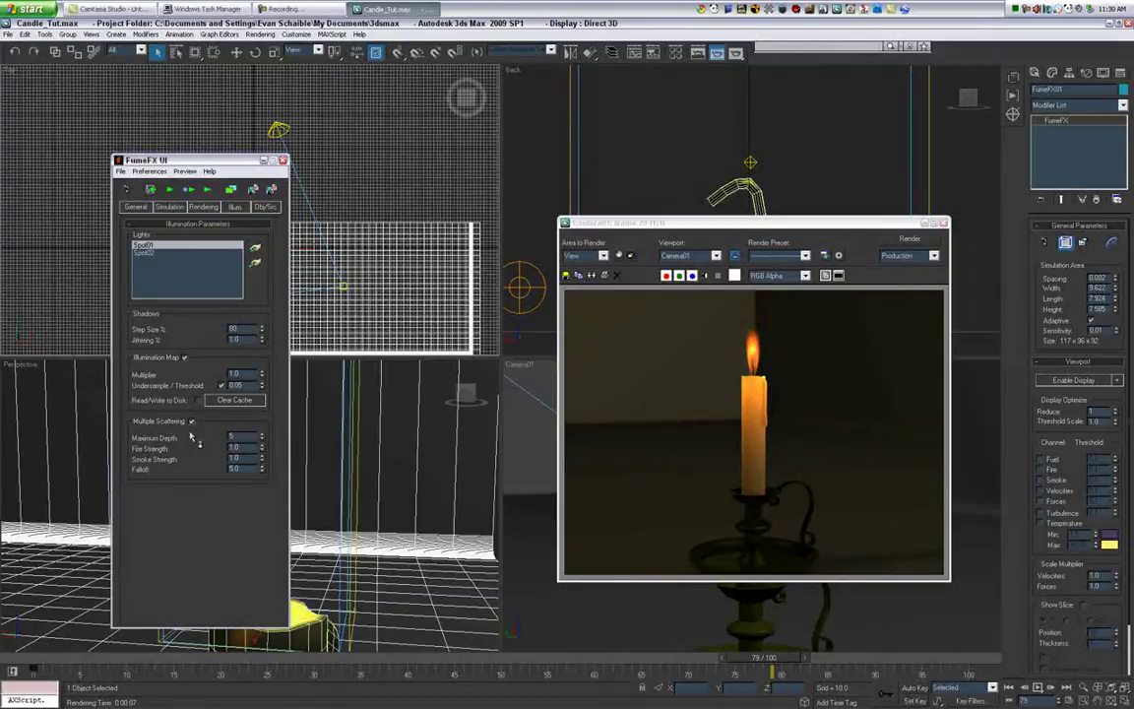
{"action": "left_click_drag", "start_coordinate": [724, 226], "coordinate": [558, 242]}
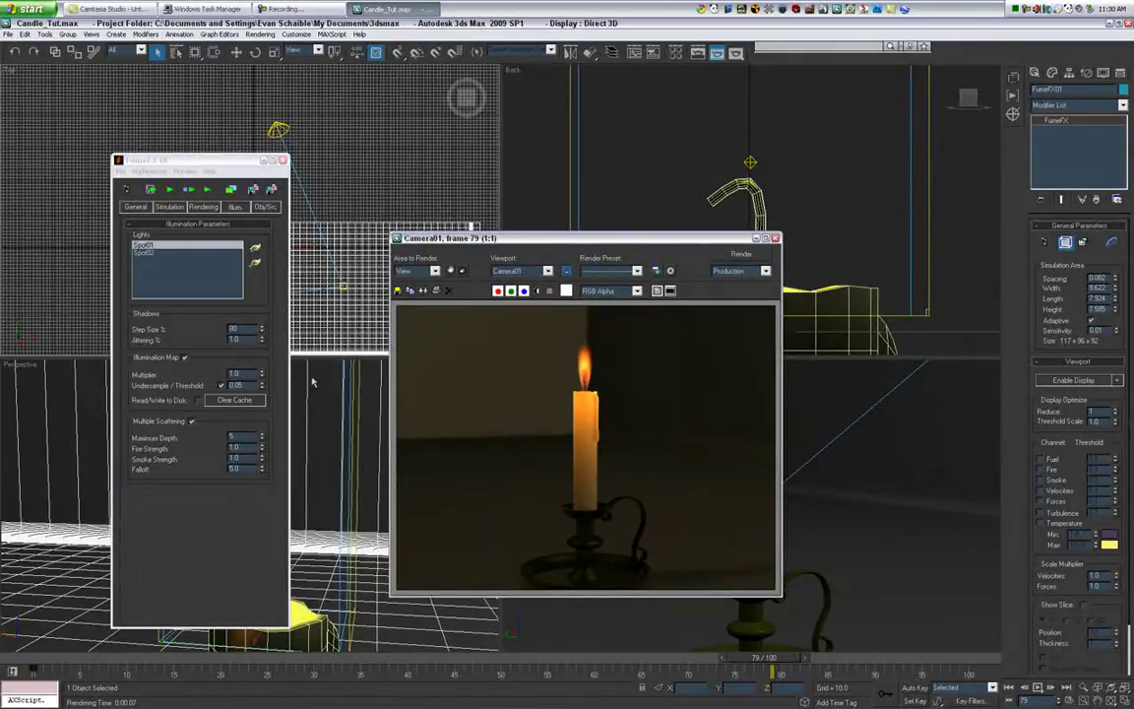
- Close the rendered frame, review the wick's Obj/Src settings, and close the FumeFX window
{"action": "left_click", "coordinate": [187, 519]}
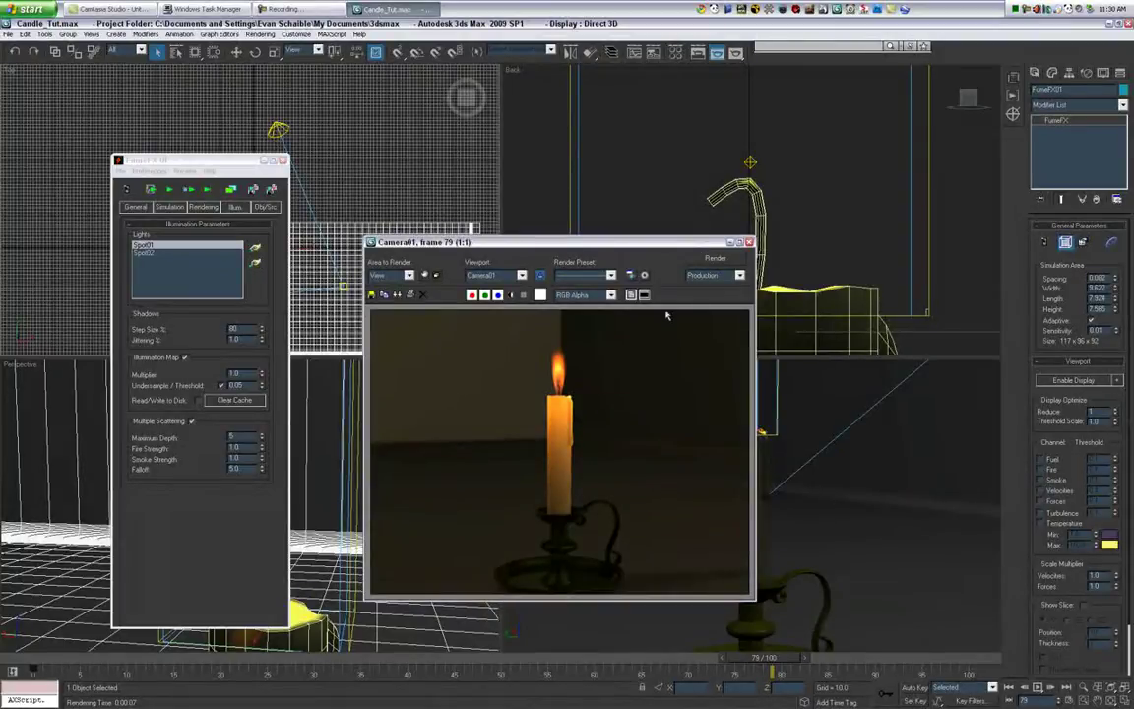
{"action": "left_click_drag", "start_coordinate": [569, 238], "coordinate": [535, 234]}
{"action": "left_click", "coordinate": [717, 238]}
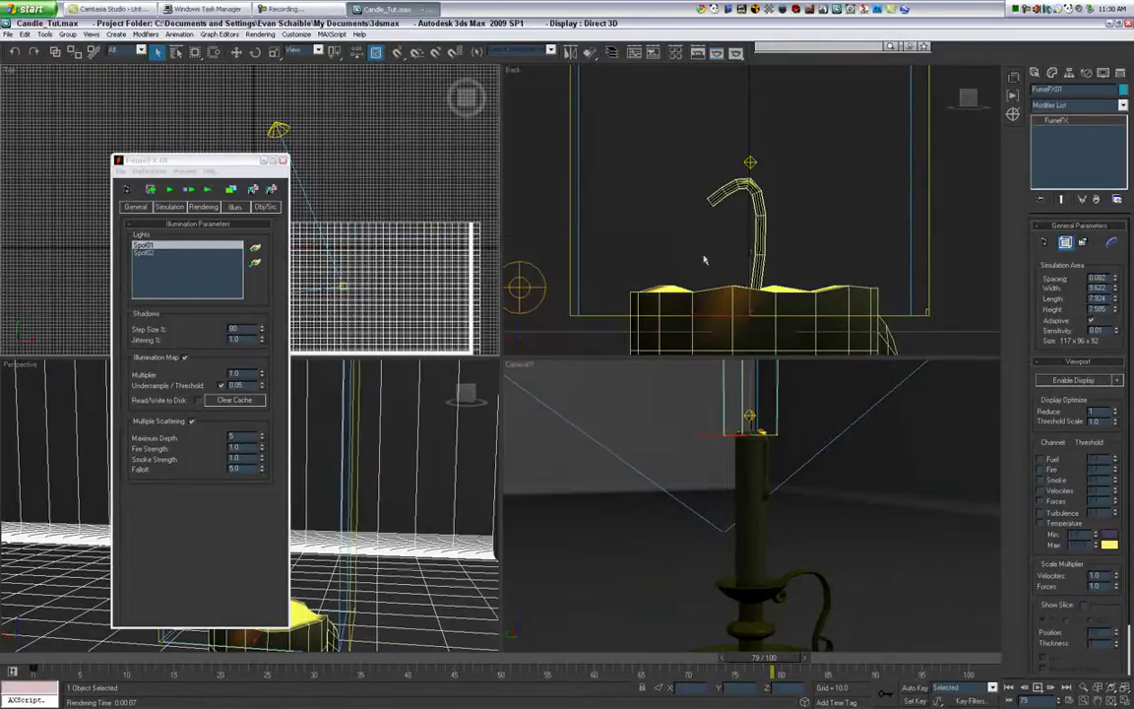
{"action": "left_click", "coordinate": [265, 207]}
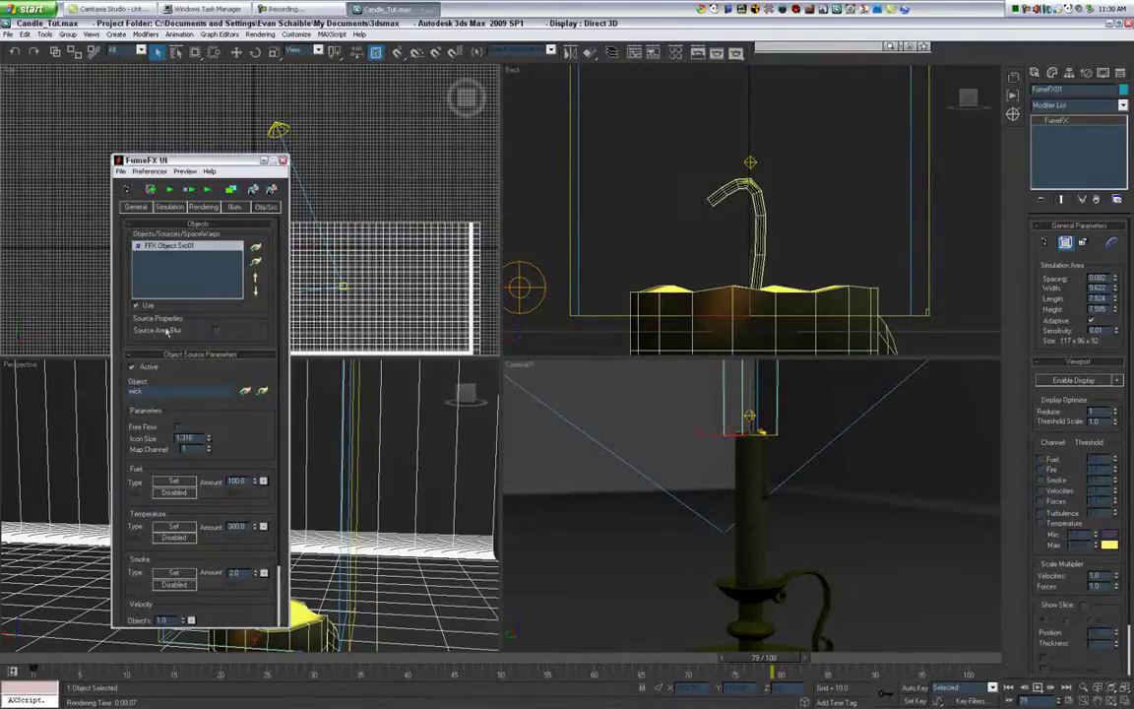
{"action": "left_click_drag", "start_coordinate": [189, 386], "coordinate": [138, 354]}
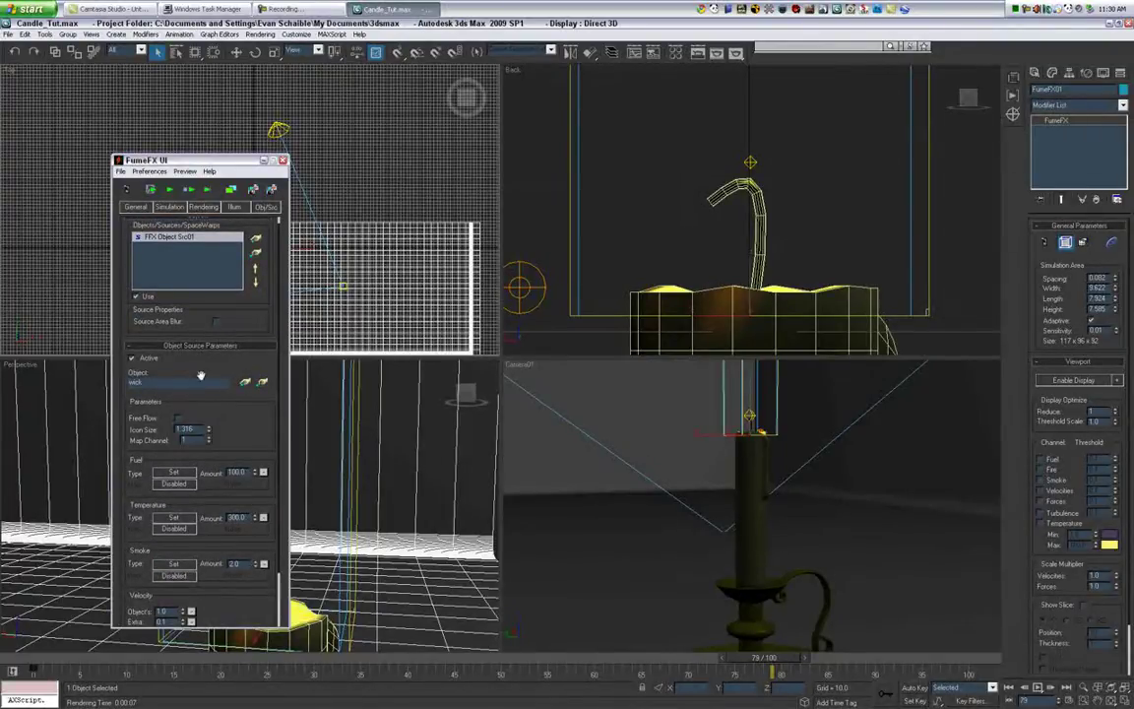
{"action": "left_click", "coordinate": [283, 159]}
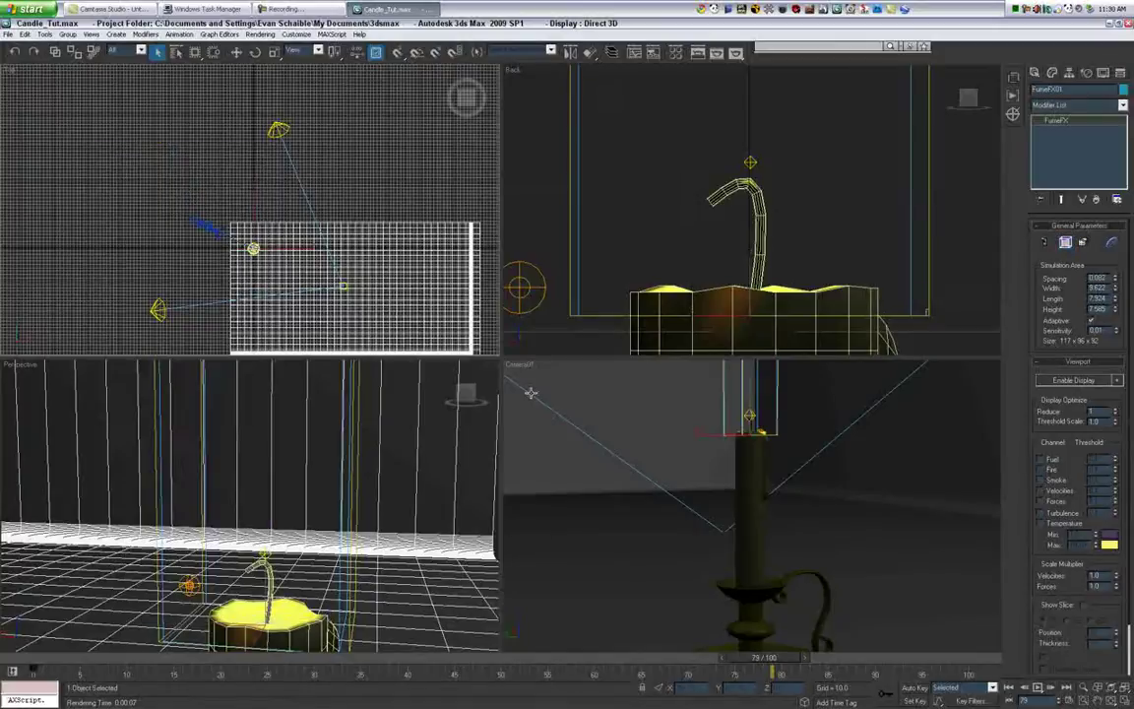
- Activate the Back viewport and zoom out until the whole FumeFX grid and candle are visible
{"action": "right_click", "coordinate": [701, 417]}
{"action": "right_click", "coordinate": [747, 213]}
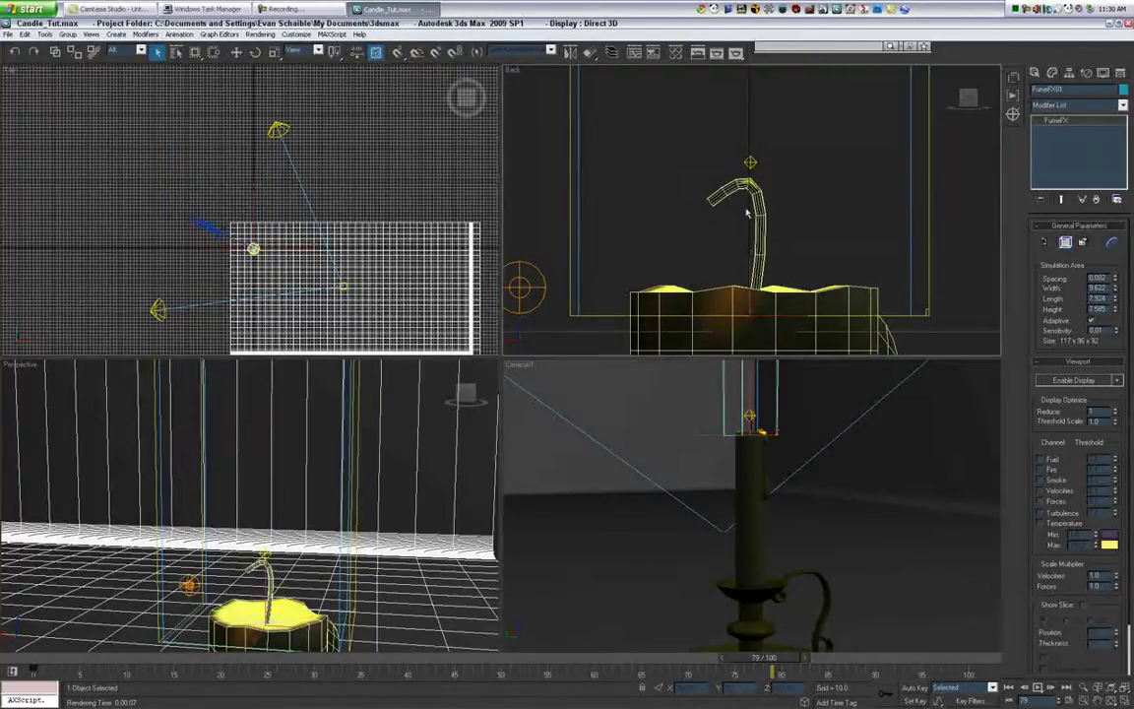
{"action": "scroll", "coordinate": [747, 213], "scroll_direction": "down", "scroll_amount": 5}
{"action": "scroll", "coordinate": [714, 240], "scroll_direction": "down", "scroll_amount": 2}
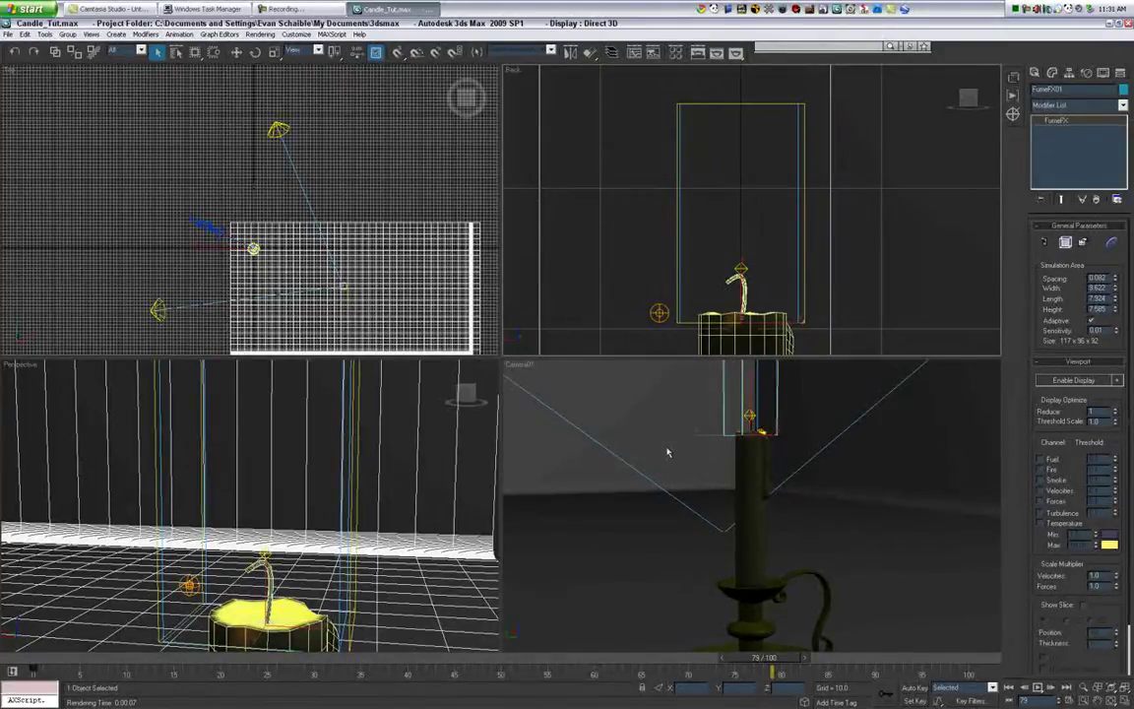
- Open Render Setup with F10 and toggle finalRender's anti-aliasing off and back on
{"action": "key", "text": "F10"}
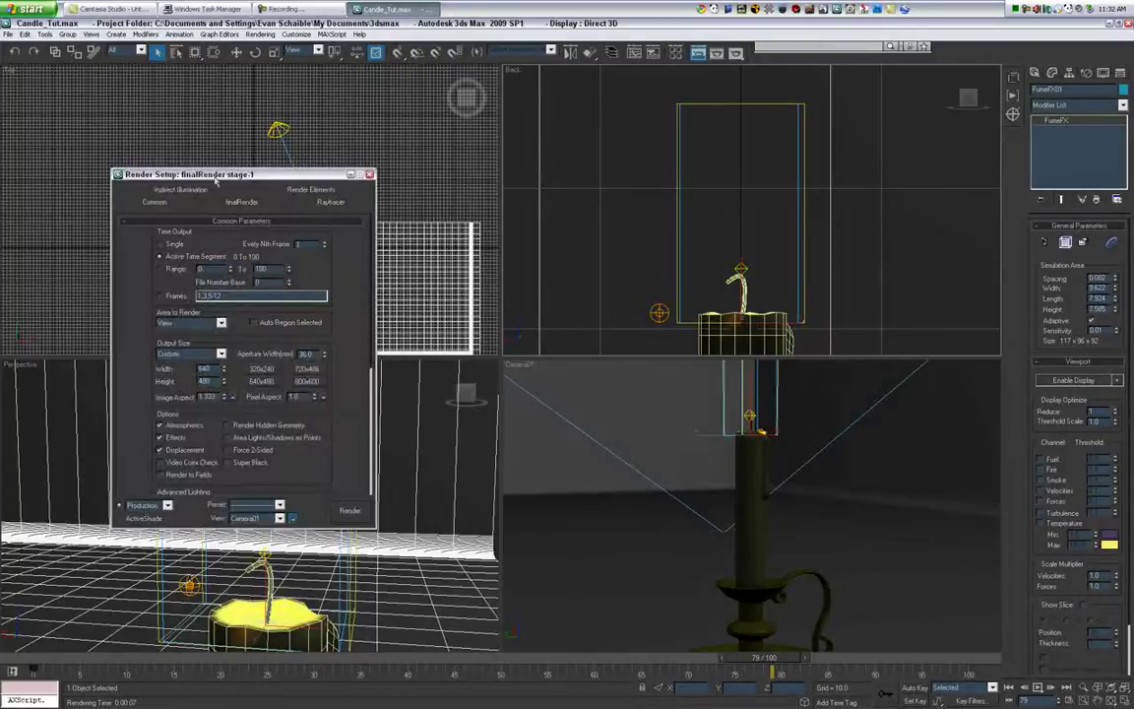
{"action": "left_click_drag", "start_coordinate": [195, 176], "coordinate": [304, 126]}
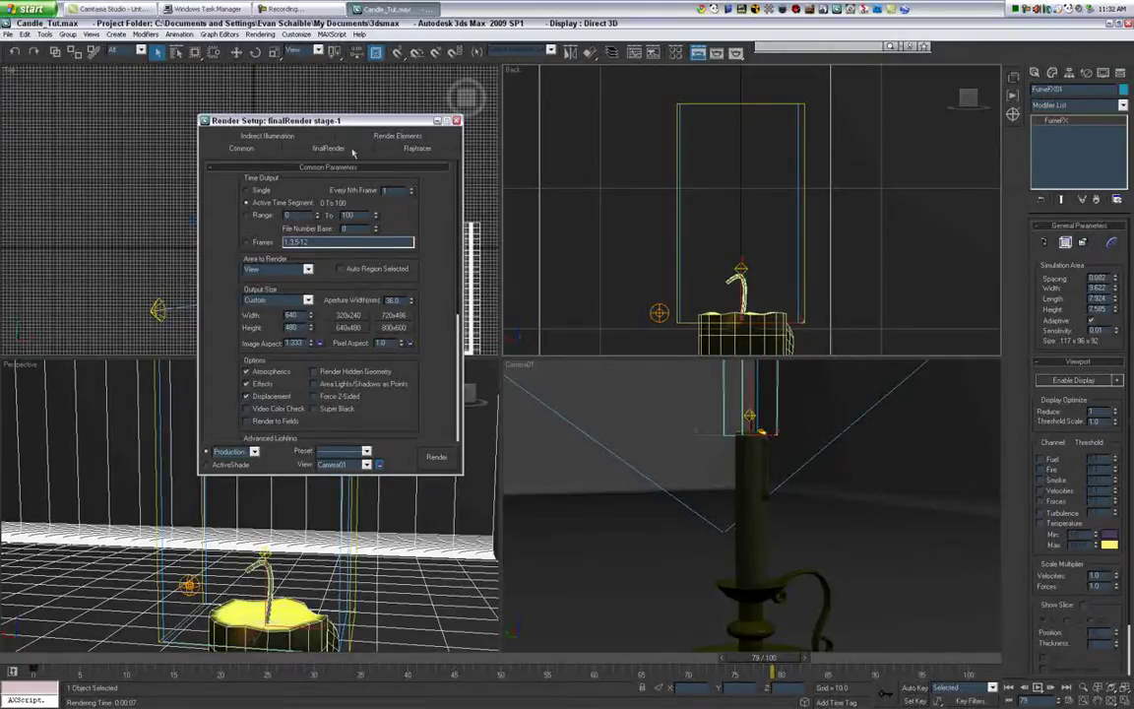
{"action": "left_click", "coordinate": [328, 148]}
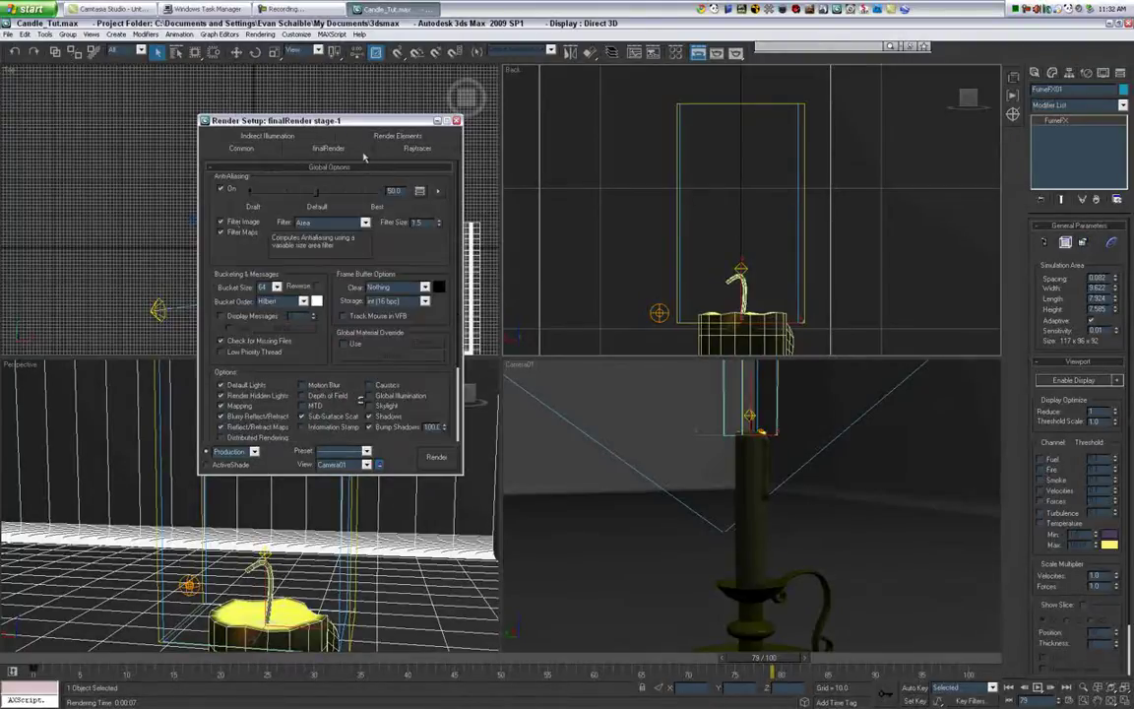
{"action": "left_click", "coordinate": [221, 189]}
{"action": "left_click", "coordinate": [220, 189]}
- Show the Render Elements list (FumeFX Fire, Z Depth, IR Shadows) and open the Add picker
{"action": "left_click", "coordinate": [383, 139]}
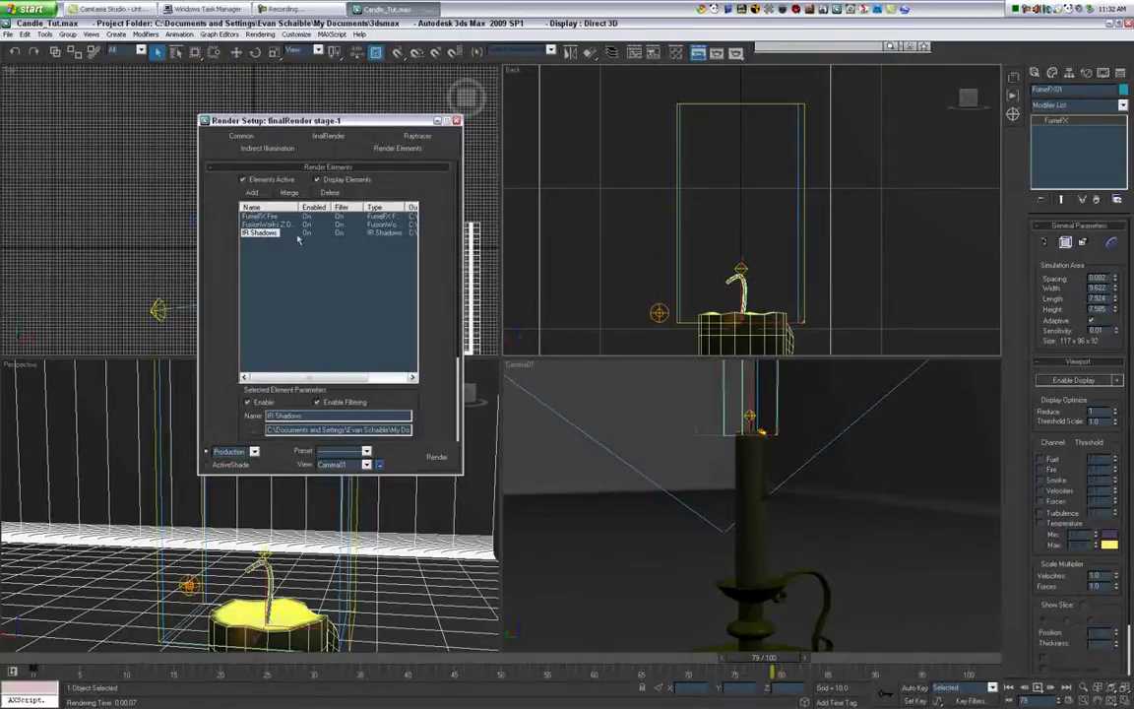
{"action": "left_click", "coordinate": [308, 310]}
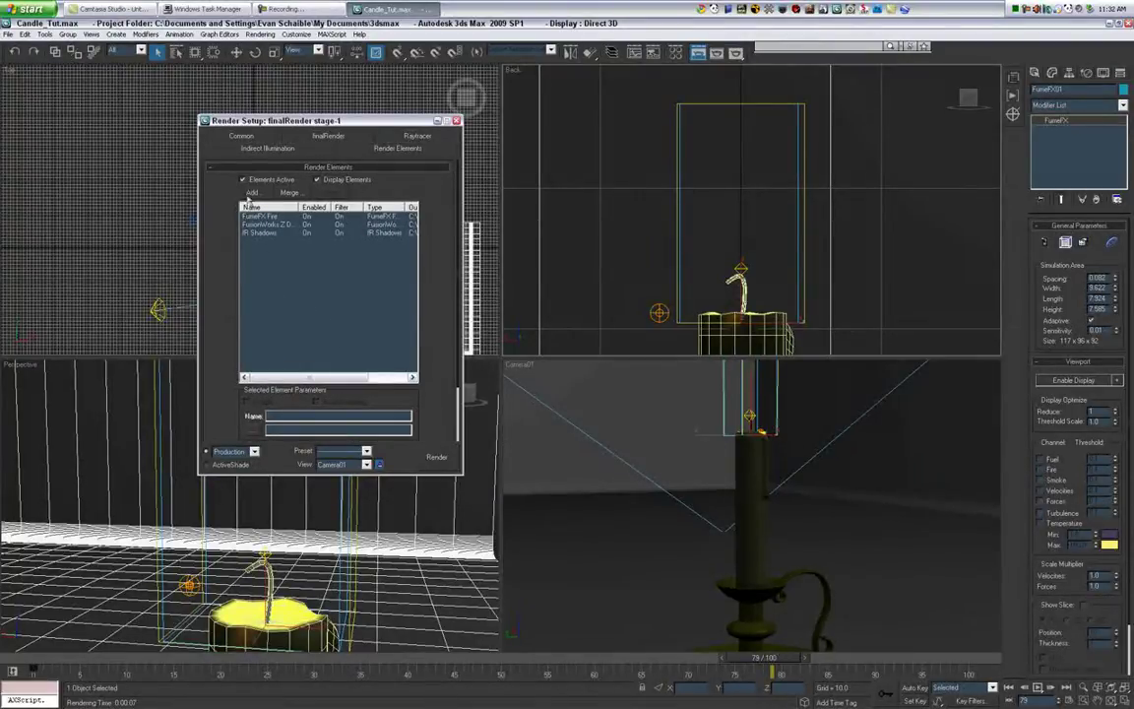
{"action": "left_click", "coordinate": [252, 192]}
{"action": "left_click_drag", "start_coordinate": [294, 189], "coordinate": [516, 165]}
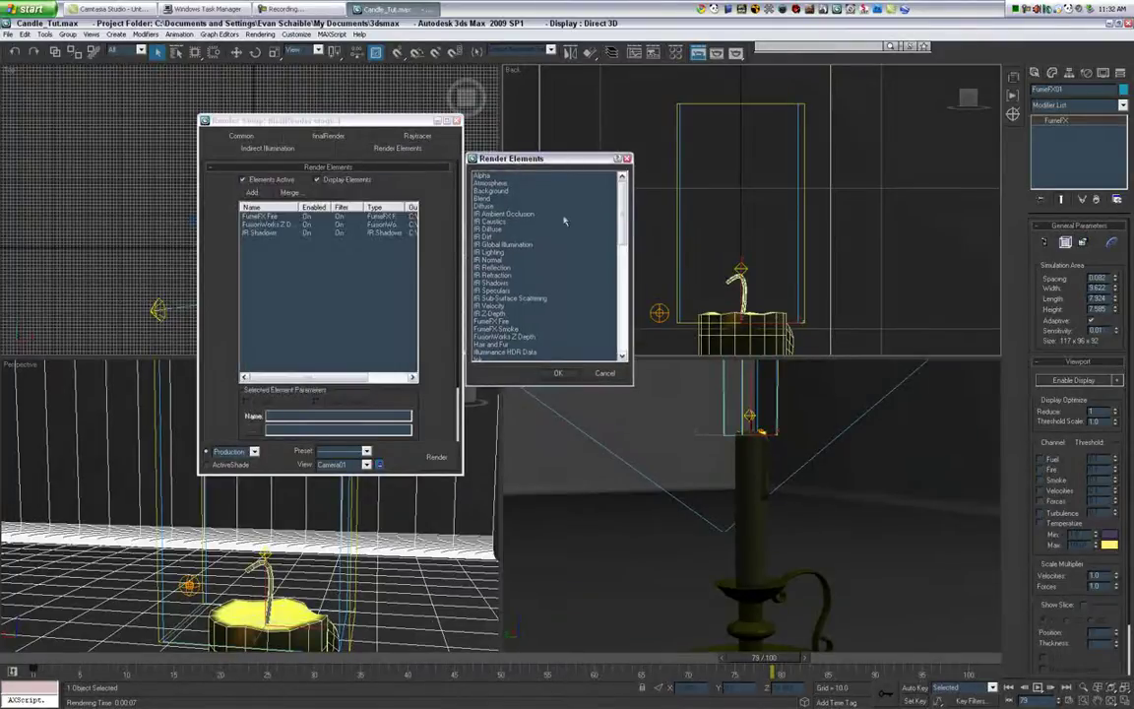
{"action": "scroll", "coordinate": [621, 201], "scroll_direction": "down", "scroll_amount": 1}
{"action": "scroll", "coordinate": [622, 201], "scroll_direction": "down", "scroll_amount": 1}
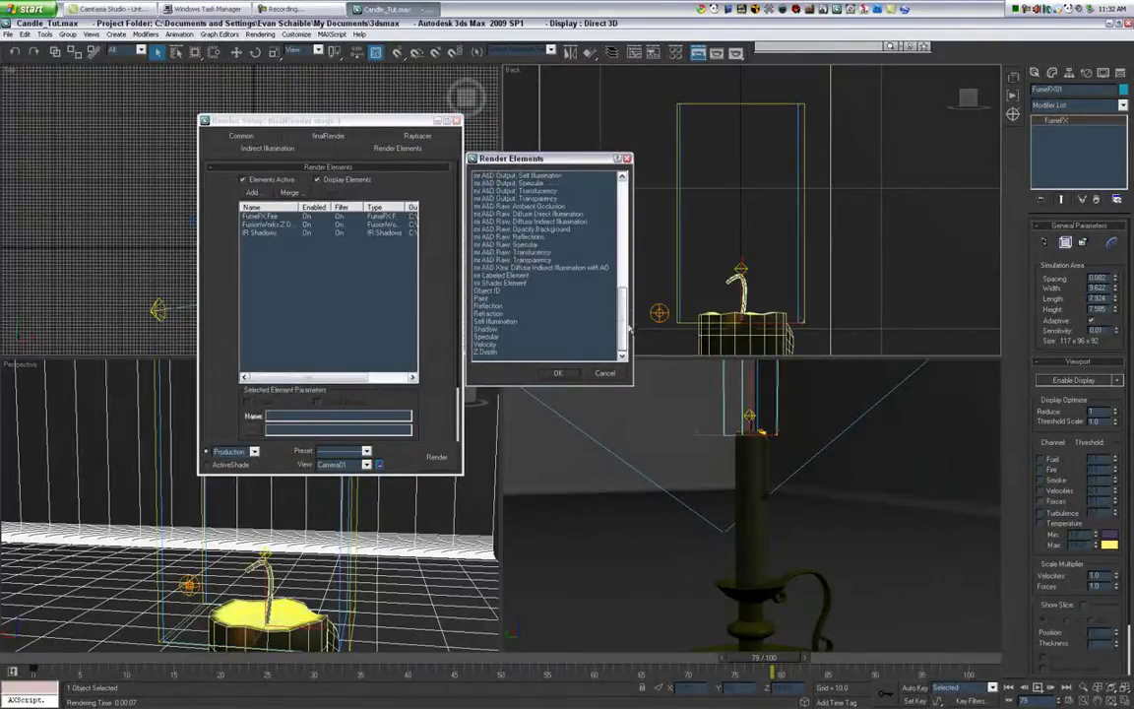
{"action": "scroll", "coordinate": [566, 281], "scroll_direction": "up", "scroll_amount": 2}
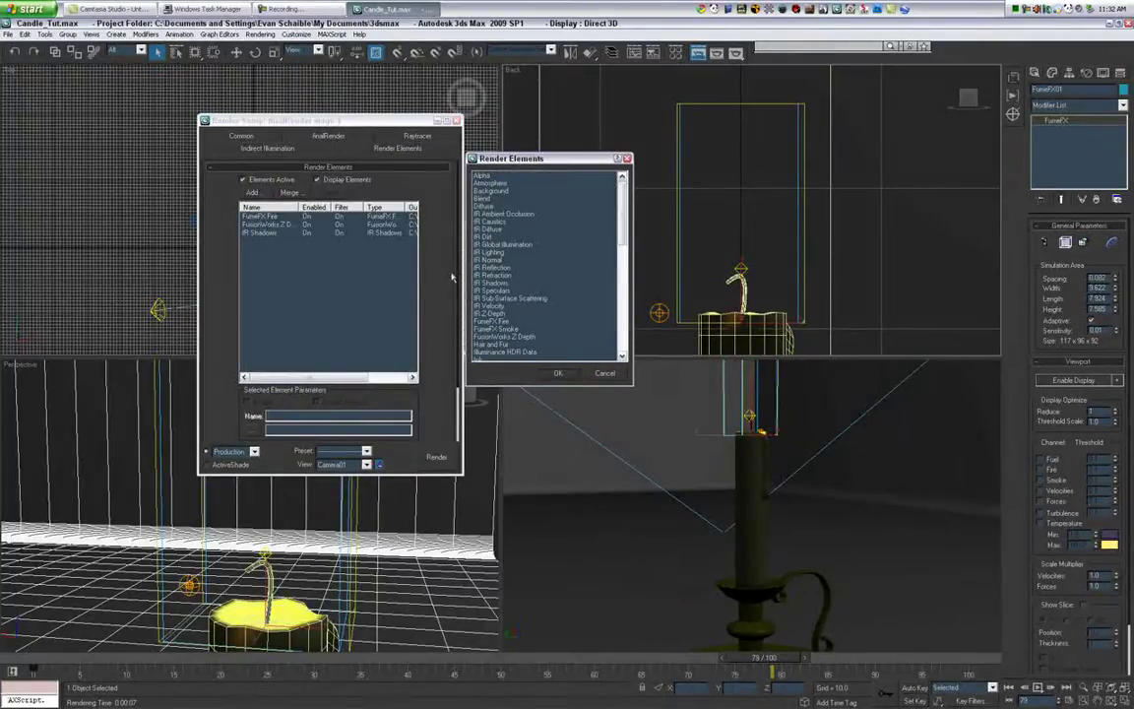
{"action": "scroll", "coordinate": [561, 247], "scroll_direction": "down", "scroll_amount": 7}
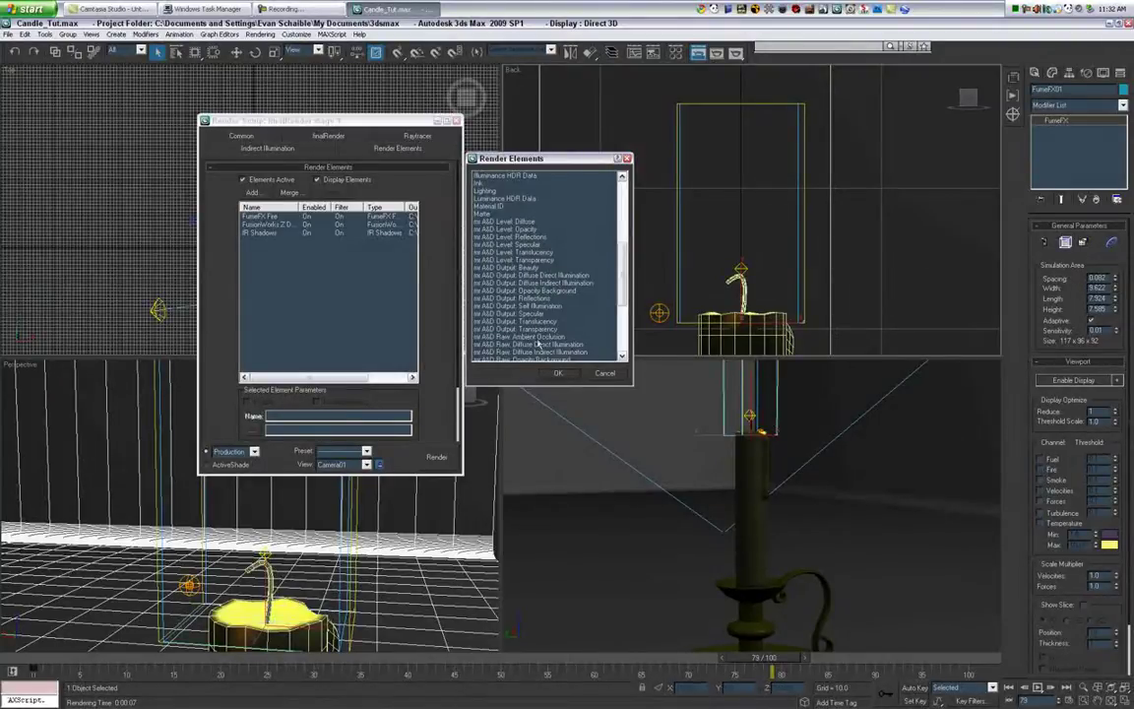
{"action": "scroll", "coordinate": [622, 317], "scroll_direction": "down", "scroll_amount": 5}
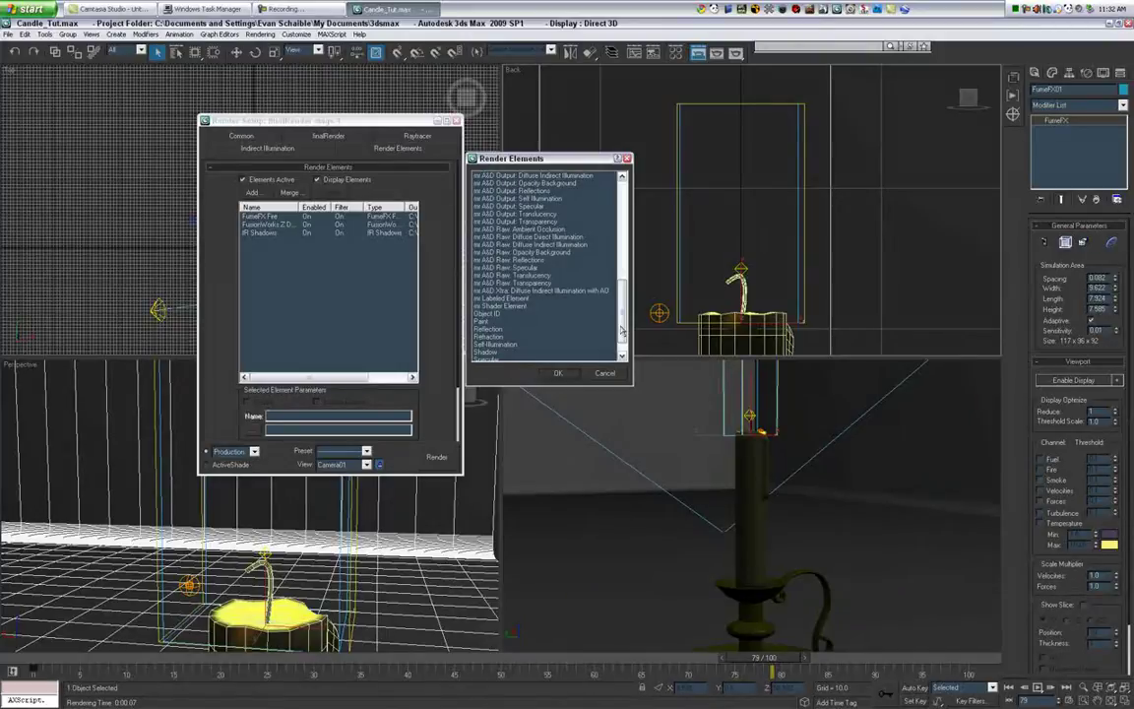
{"action": "scroll", "coordinate": [551, 256], "scroll_direction": "up", "scroll_amount": 12}
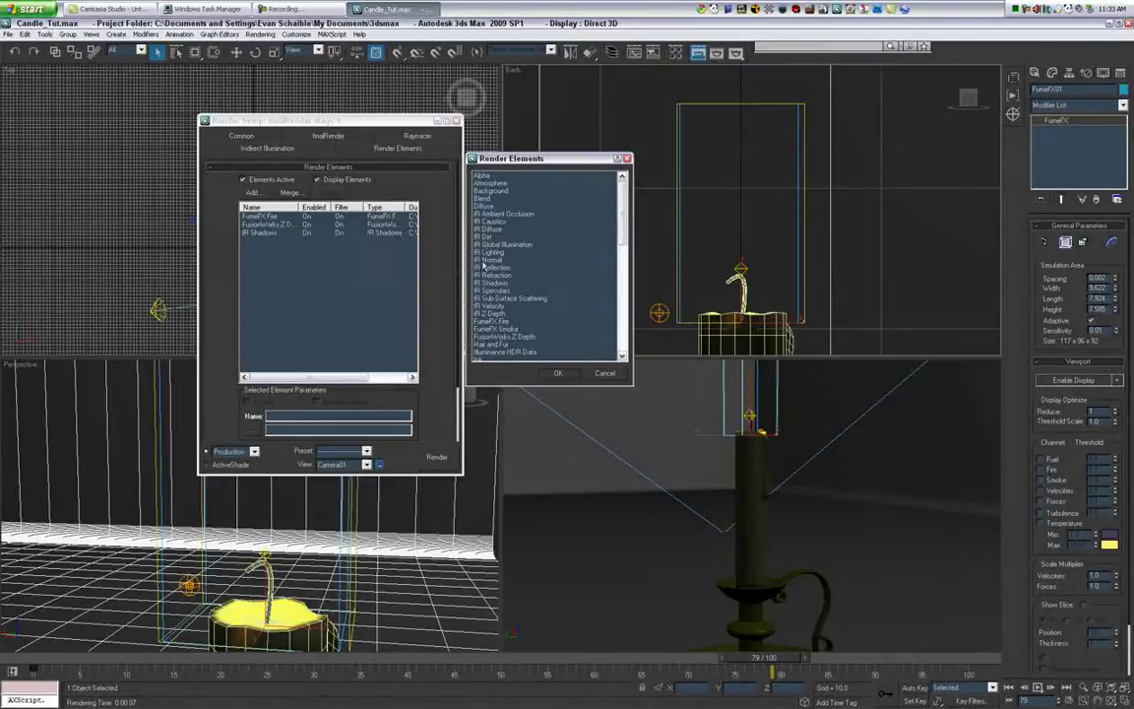
{"action": "scroll", "coordinate": [522, 256], "scroll_direction": "down", "scroll_amount": 12}
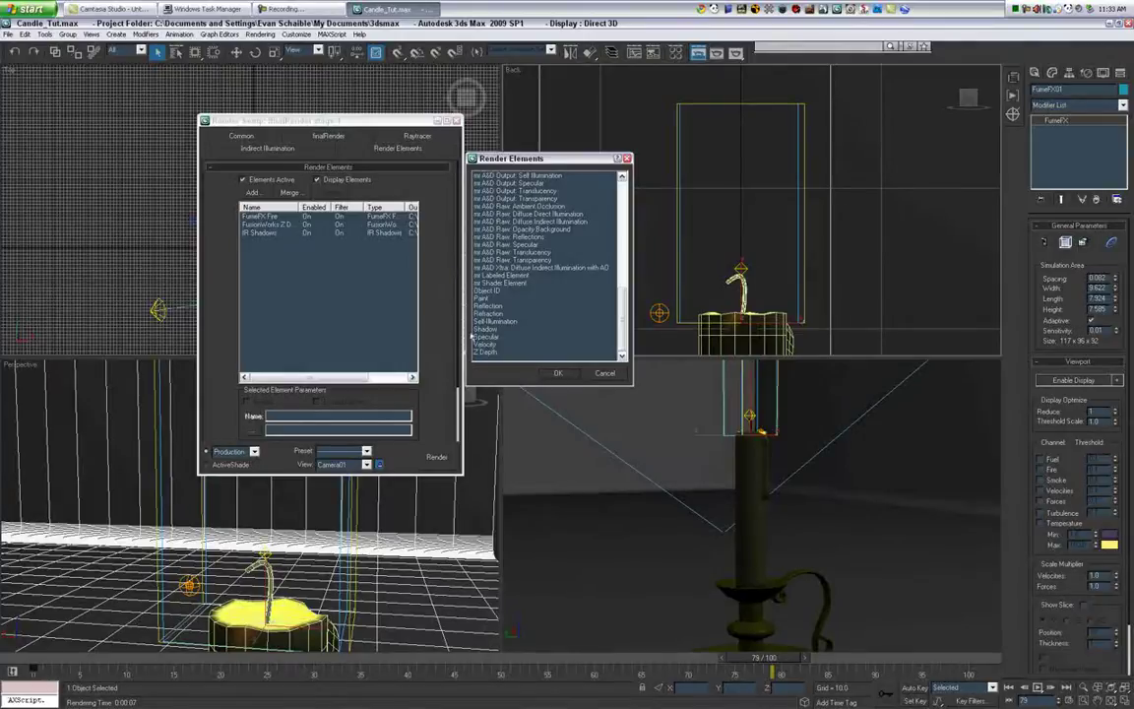
{"action": "scroll", "coordinate": [566, 296], "scroll_direction": "up", "scroll_amount": 10}
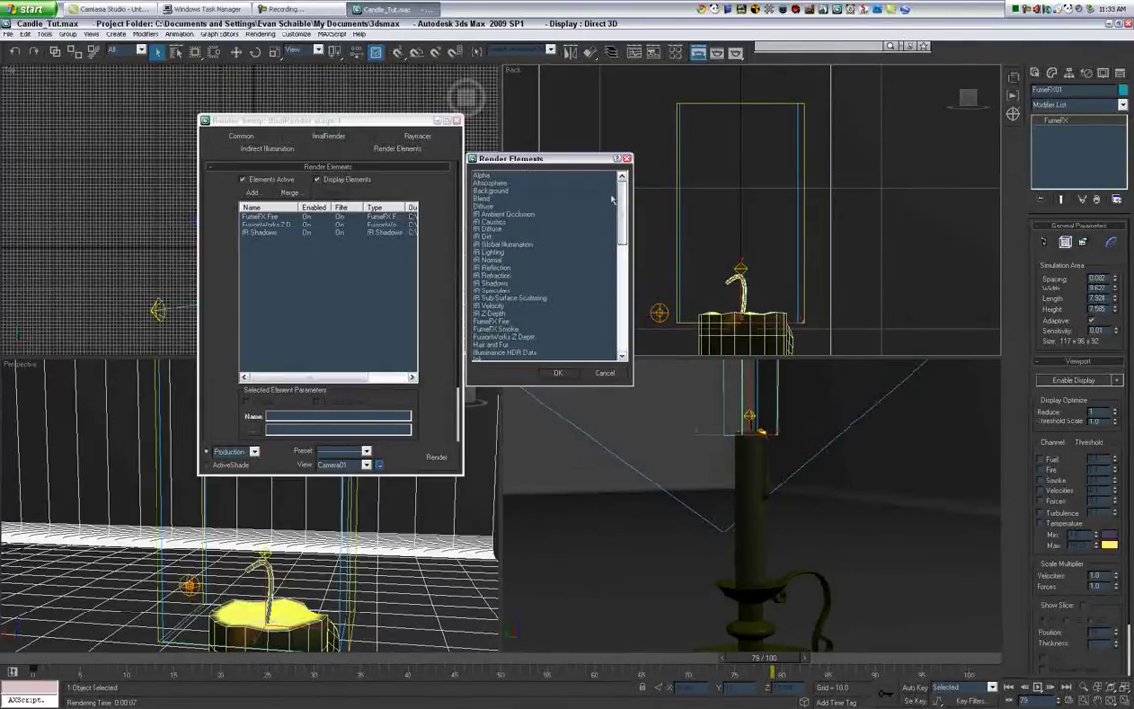
{"action": "scroll", "coordinate": [581, 256], "scroll_direction": "down", "scroll_amount": 10}
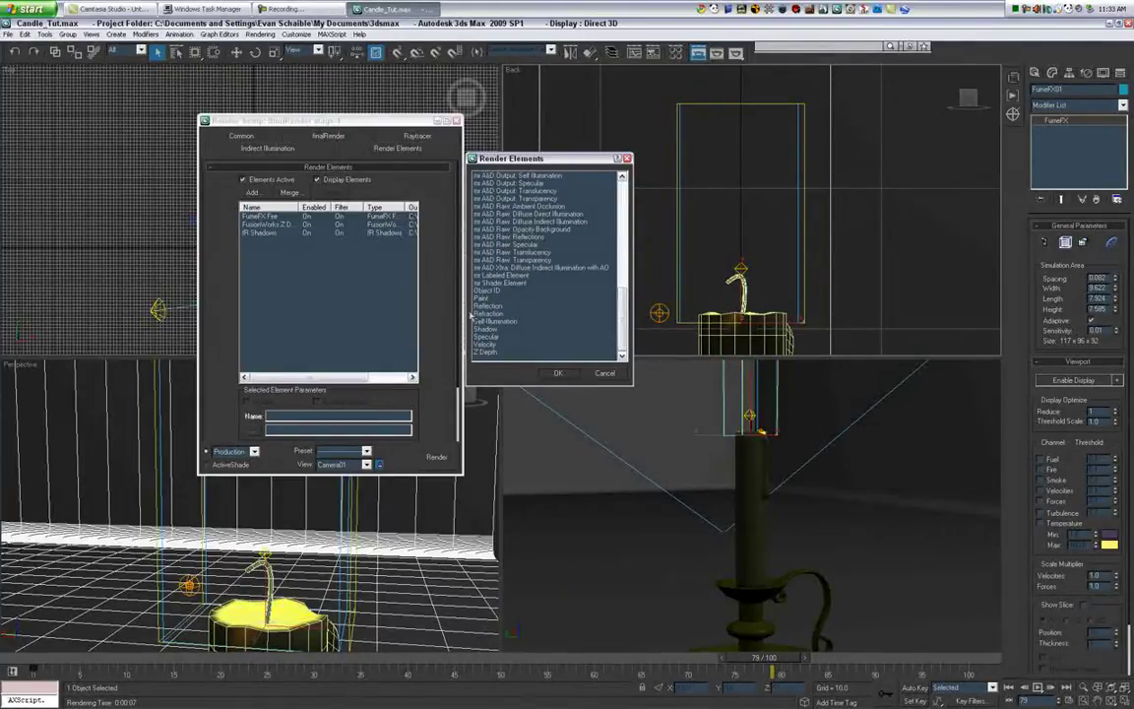
{"action": "scroll", "coordinate": [562, 285], "scroll_direction": "up", "scroll_amount": 10}
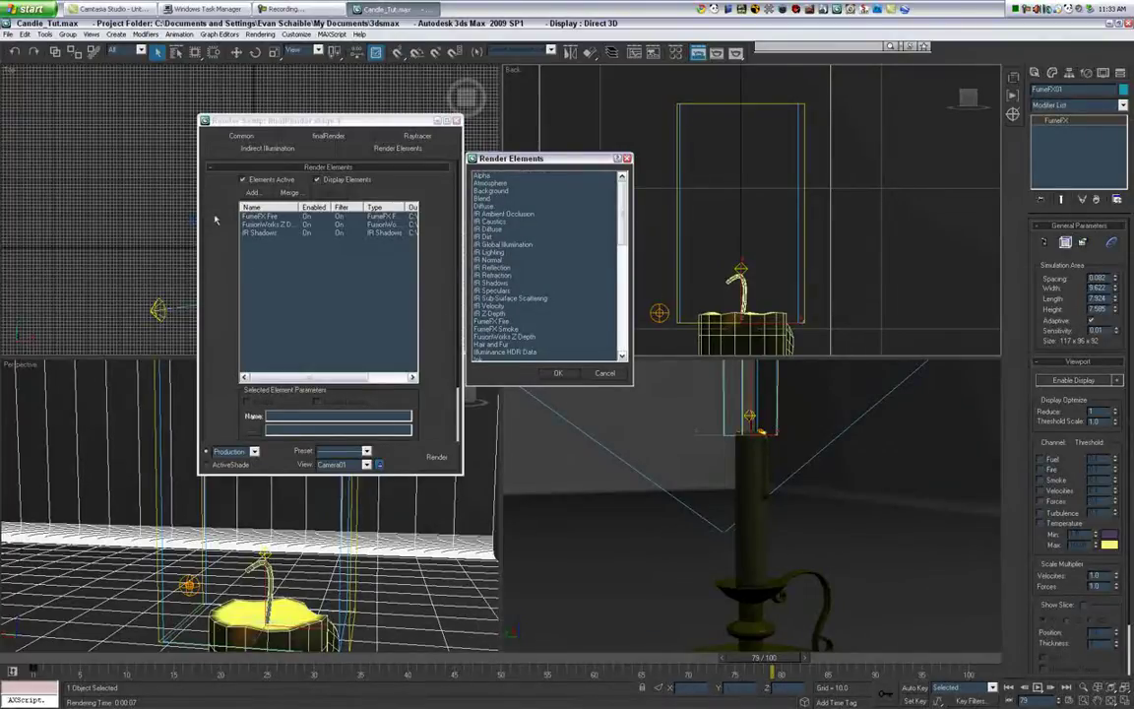
- Browse the FumeFX Smoke, FumeFX Fire and FusionWorks Z Depth element types in the picker
{"action": "left_click", "coordinate": [497, 330]}
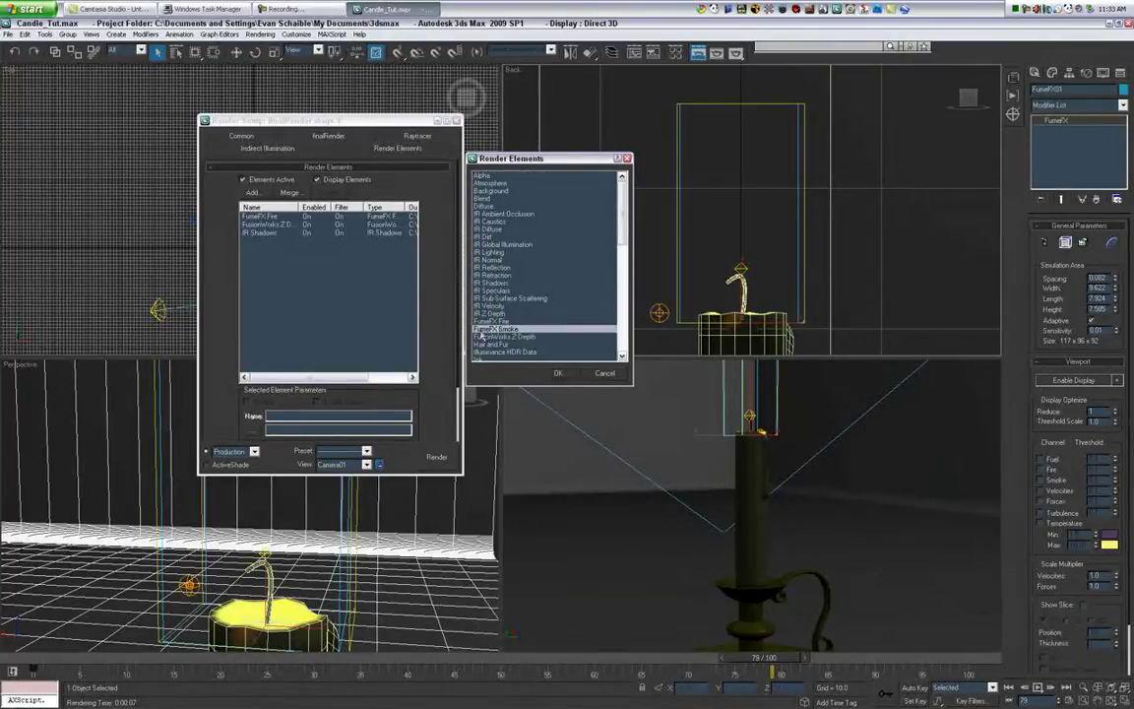
{"action": "left_click", "coordinate": [562, 322]}
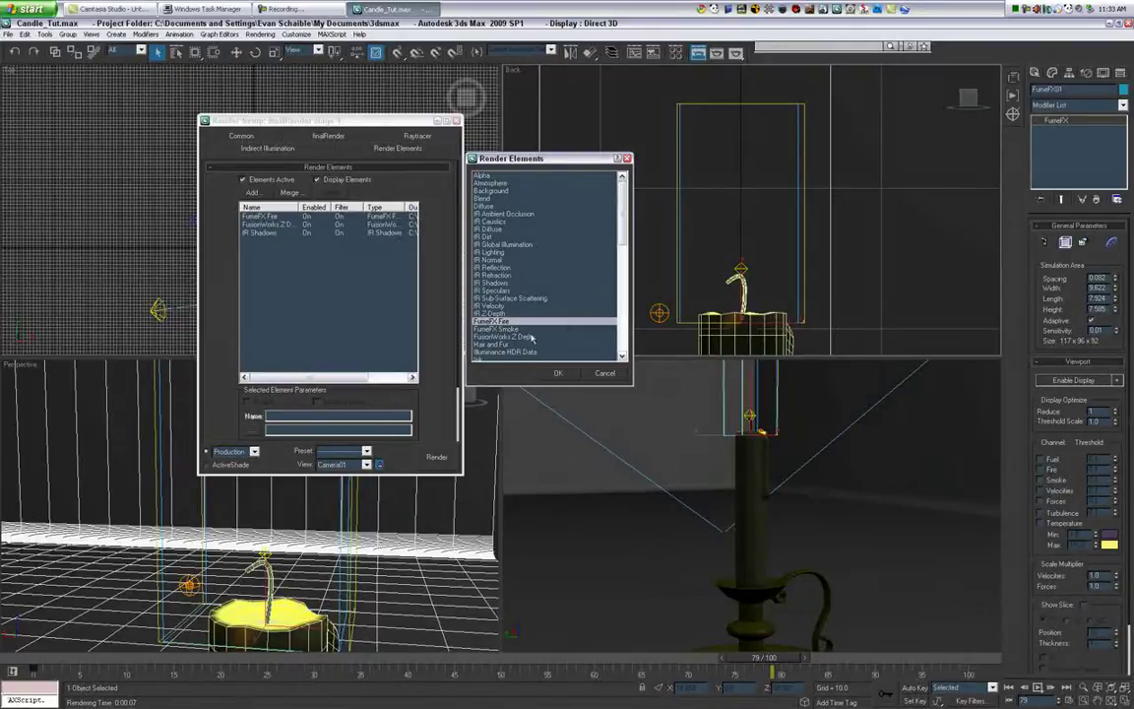
{"action": "left_click", "coordinate": [527, 331]}
{"action": "left_click", "coordinate": [490, 323]}
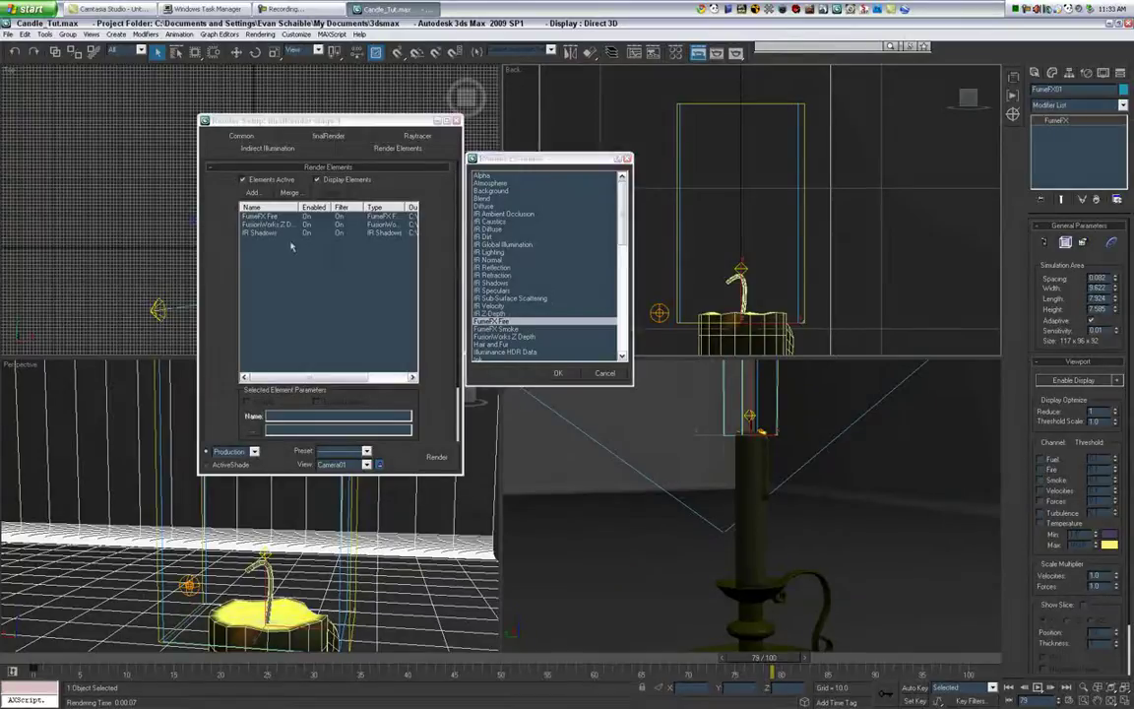
{"action": "left_click", "coordinate": [492, 329]}
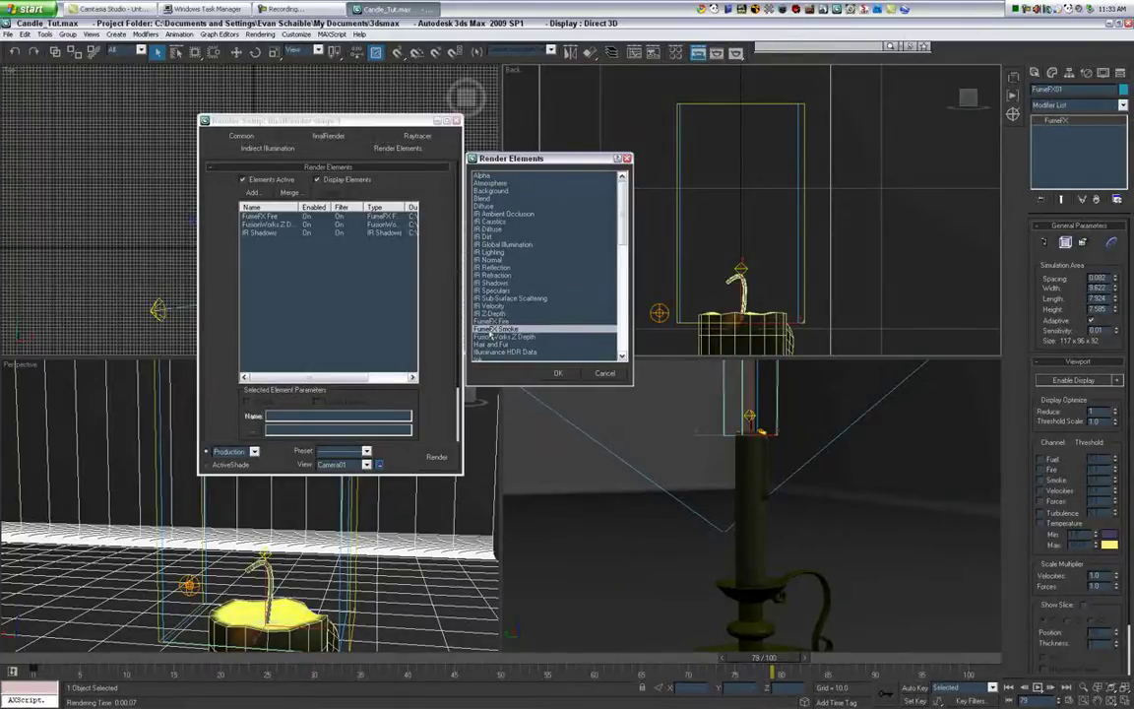
{"action": "left_click", "coordinate": [500, 337]}
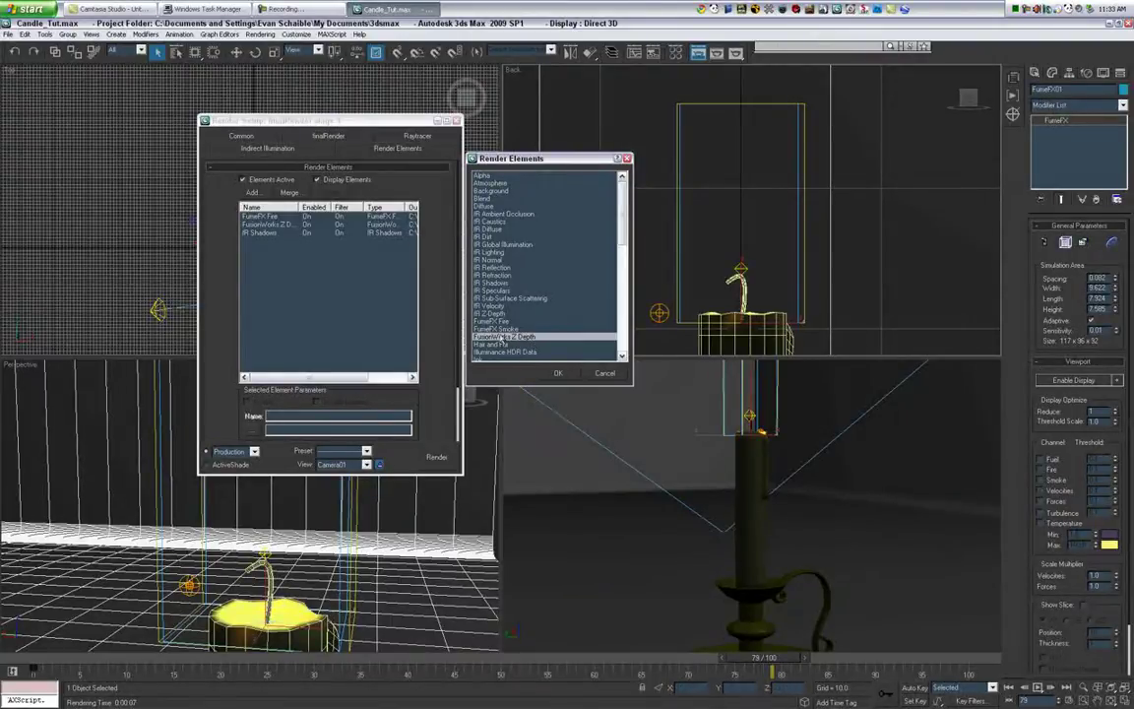
{"action": "scroll", "coordinate": [556, 300], "scroll_direction": "down", "scroll_amount": 2}
{"action": "scroll", "coordinate": [557, 301], "scroll_direction": "down", "scroll_amount": 12}
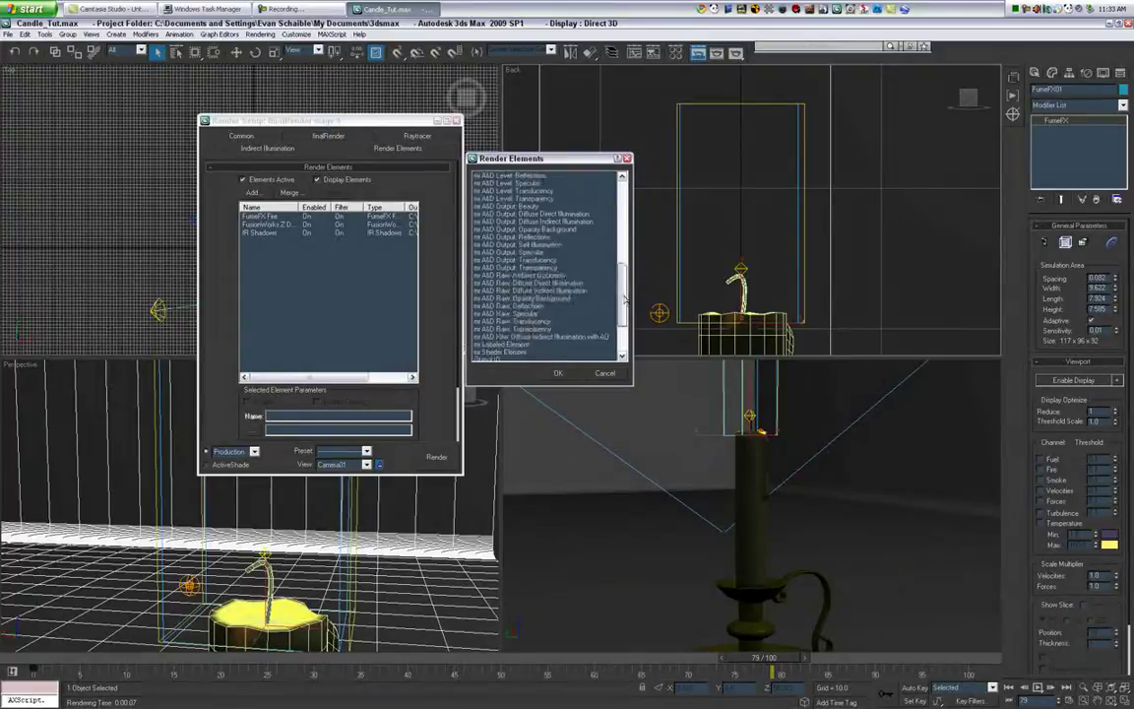
{"action": "left_click", "coordinate": [494, 352]}
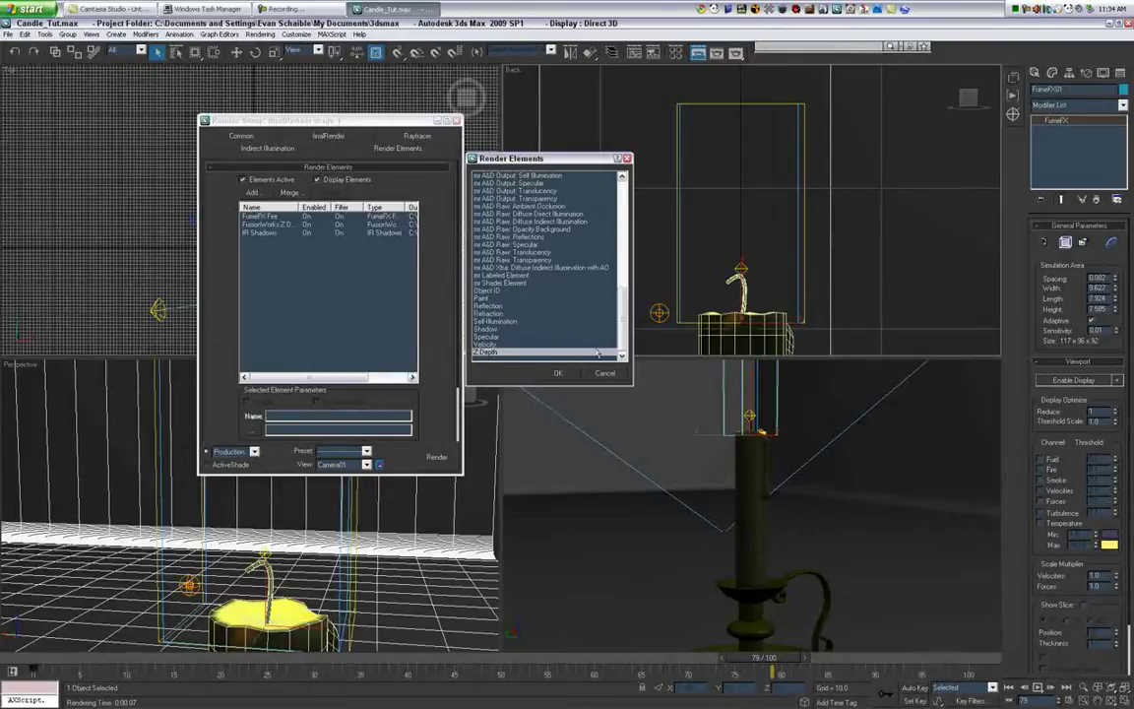
{"action": "left_click_drag", "start_coordinate": [622, 342], "coordinate": [618, 259]}
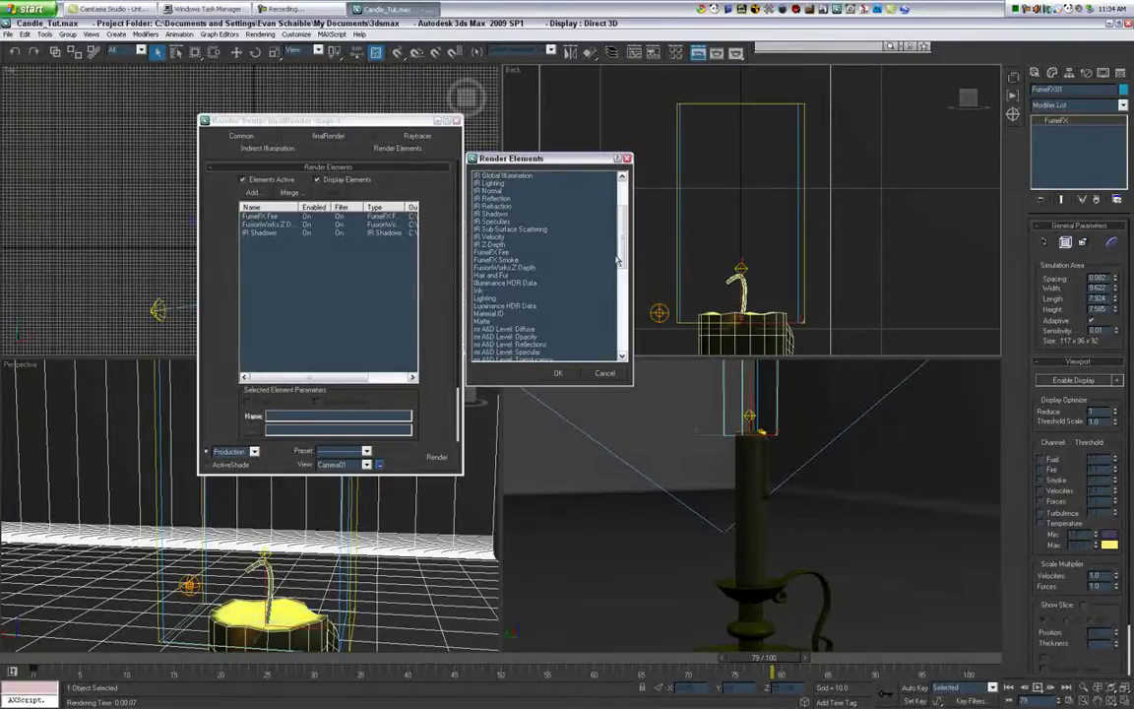
{"action": "left_click_drag", "start_coordinate": [619, 259], "coordinate": [624, 220]}
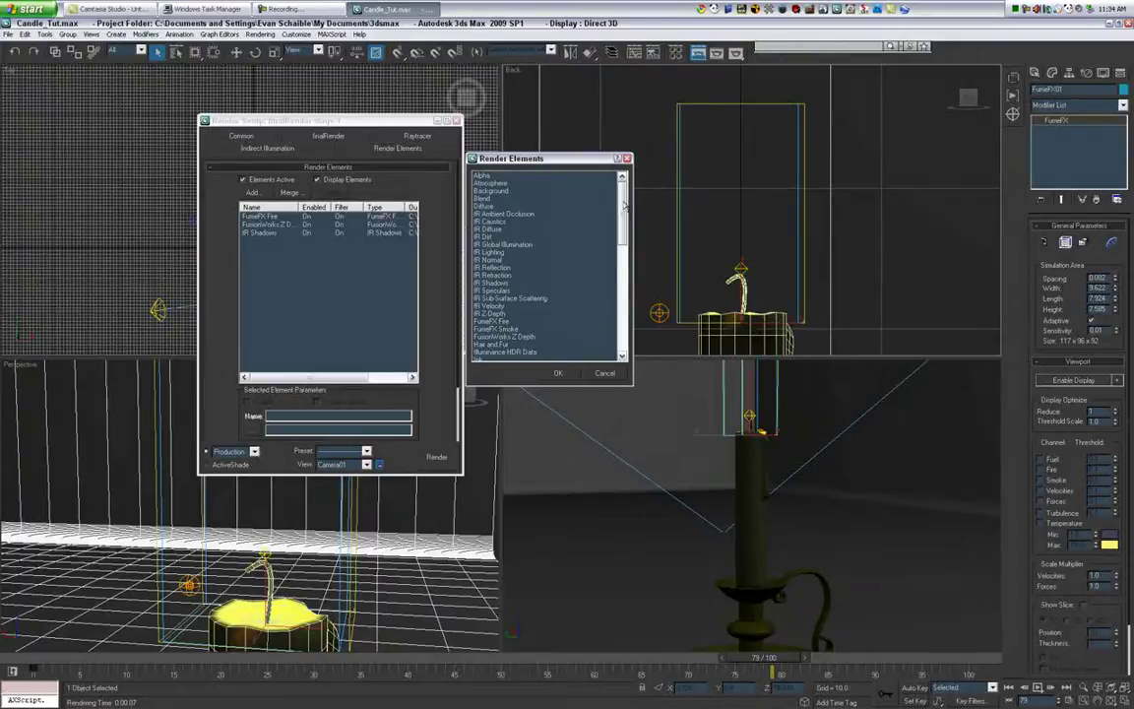
{"action": "scroll", "coordinate": [580, 278], "scroll_direction": "down", "scroll_amount": 6}
{"action": "scroll", "coordinate": [552, 286], "scroll_direction": "down", "scroll_amount": 4}
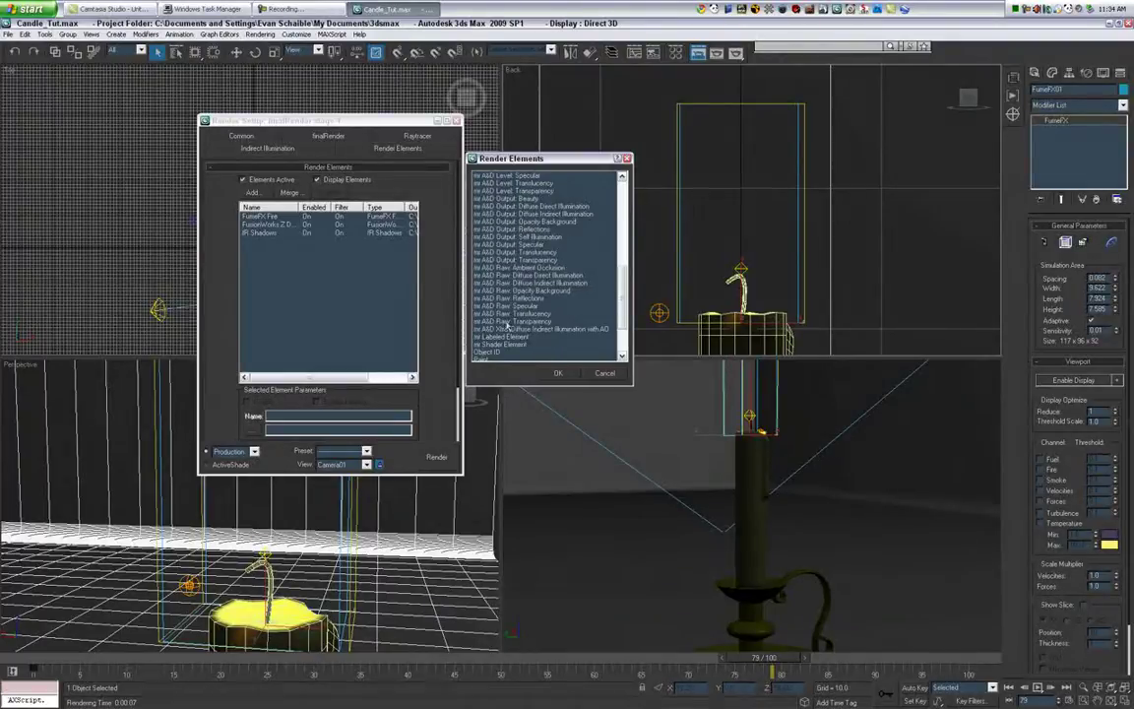
{"action": "scroll", "coordinate": [497, 335], "scroll_direction": "down", "scroll_amount": 4}
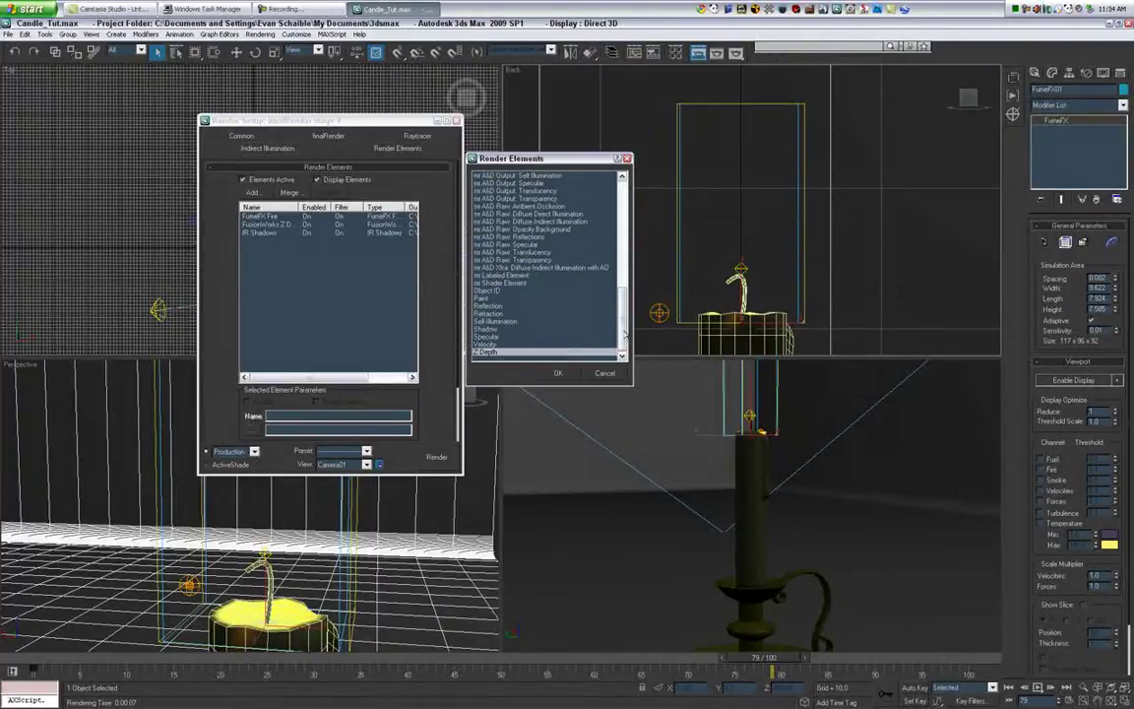
{"action": "left_click_drag", "start_coordinate": [622, 317], "coordinate": [622, 226]}
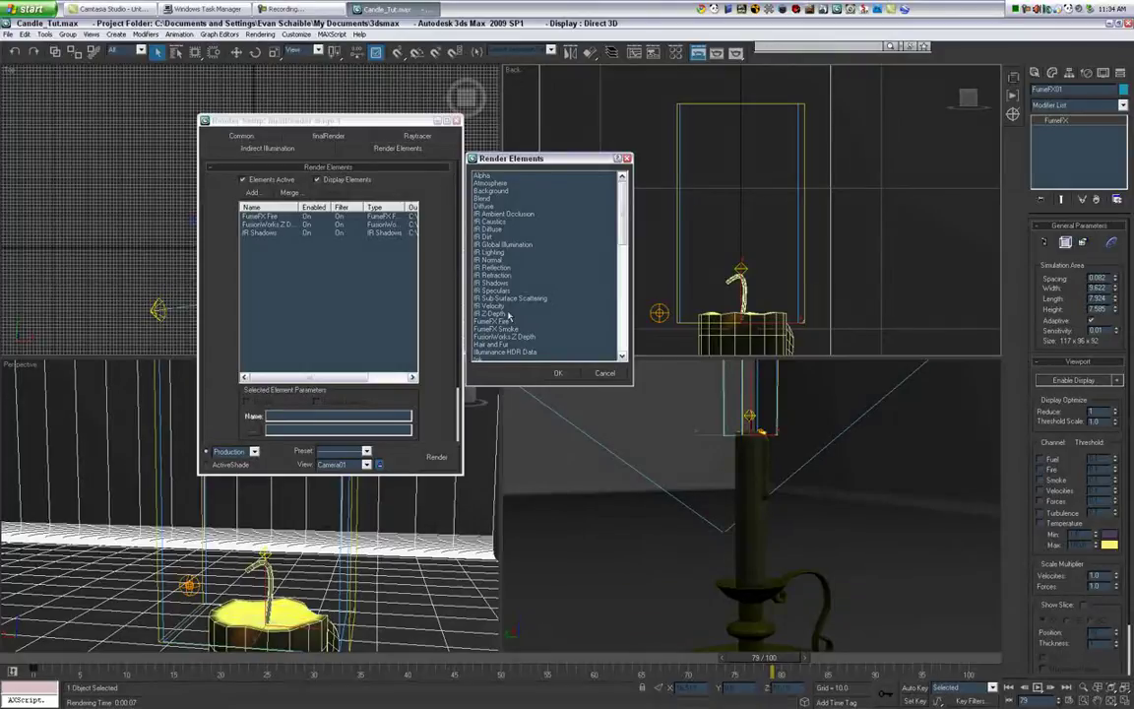
{"action": "left_click_drag", "start_coordinate": [621, 213], "coordinate": [621, 229]}
{"action": "scroll", "coordinate": [548, 296], "scroll_direction": "up", "scroll_amount": 2}
{"action": "left_click", "coordinate": [522, 283]}
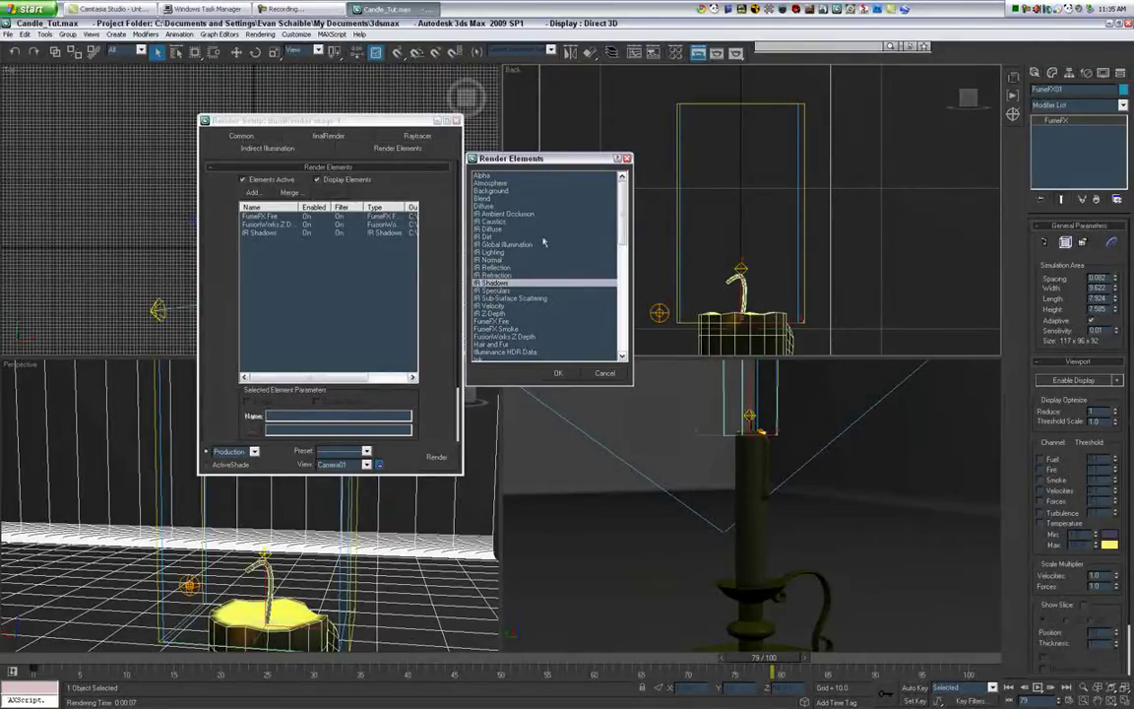
{"action": "left_click_drag", "start_coordinate": [527, 166], "coordinate": [534, 189]}
{"action": "scroll", "coordinate": [615, 266], "scroll_direction": "down", "scroll_amount": 3}
{"action": "scroll", "coordinate": [615, 266], "scroll_direction": "up", "scroll_amount": 3}
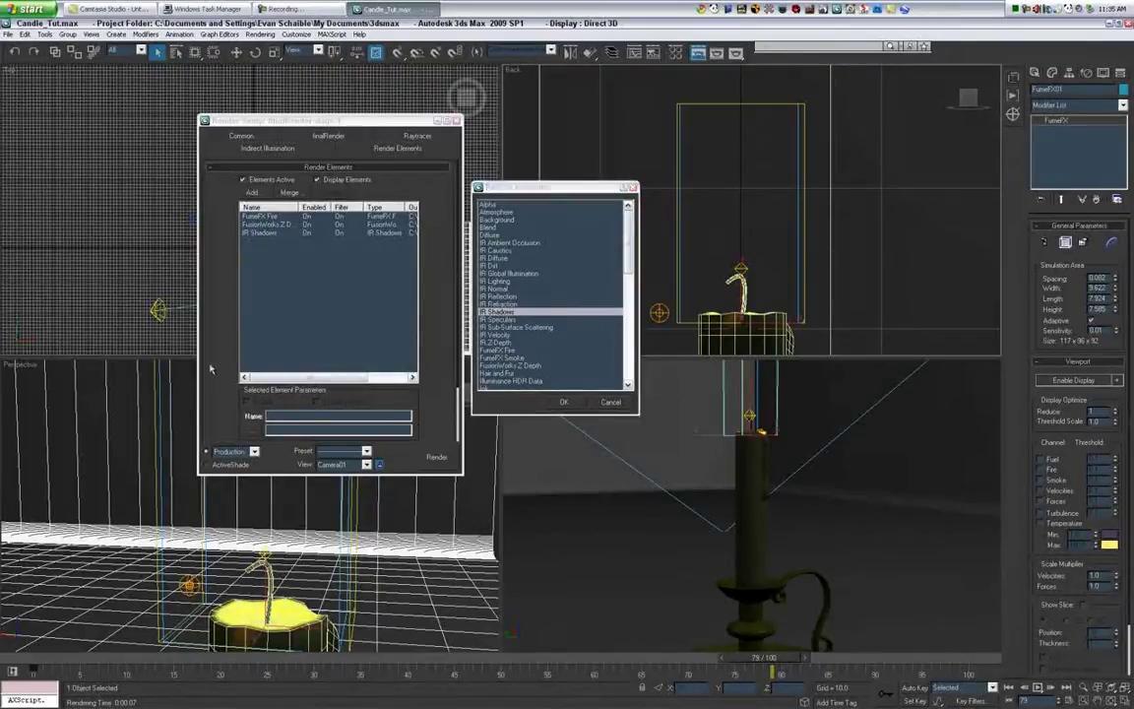
- Close the picker, browse FumeFX Fire's output path up to Multi_Pass and cancel, then select IR Shadows
{"action": "left_click", "coordinate": [564, 402]}
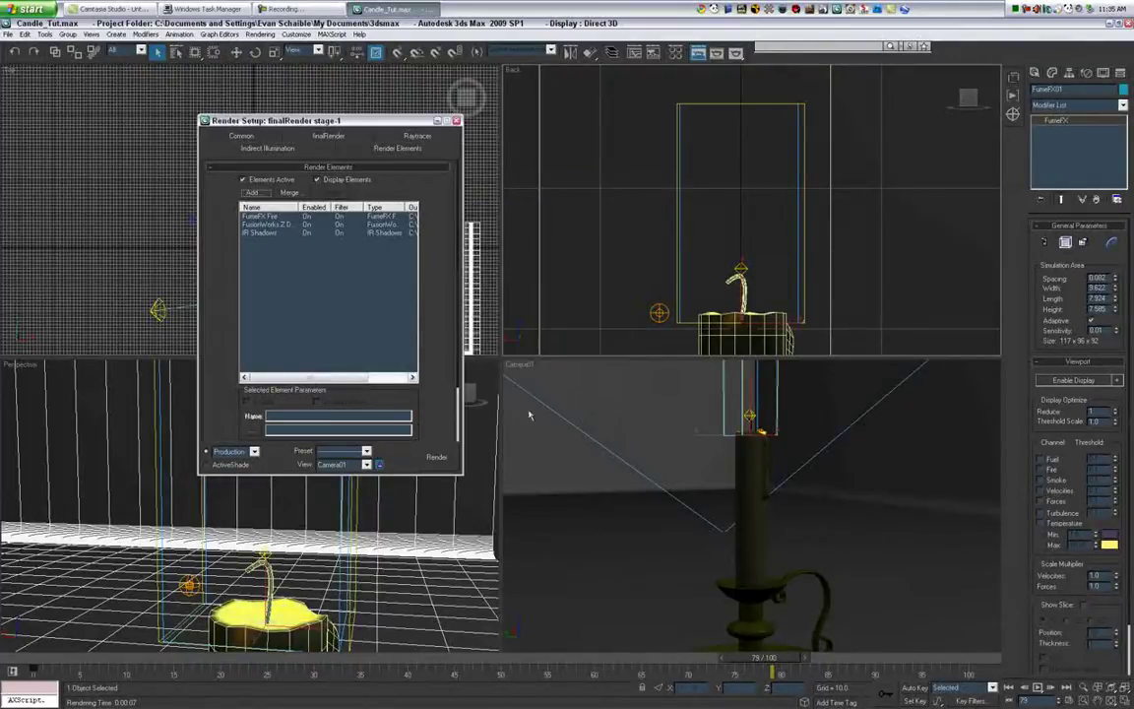
{"action": "left_click", "coordinate": [256, 215]}
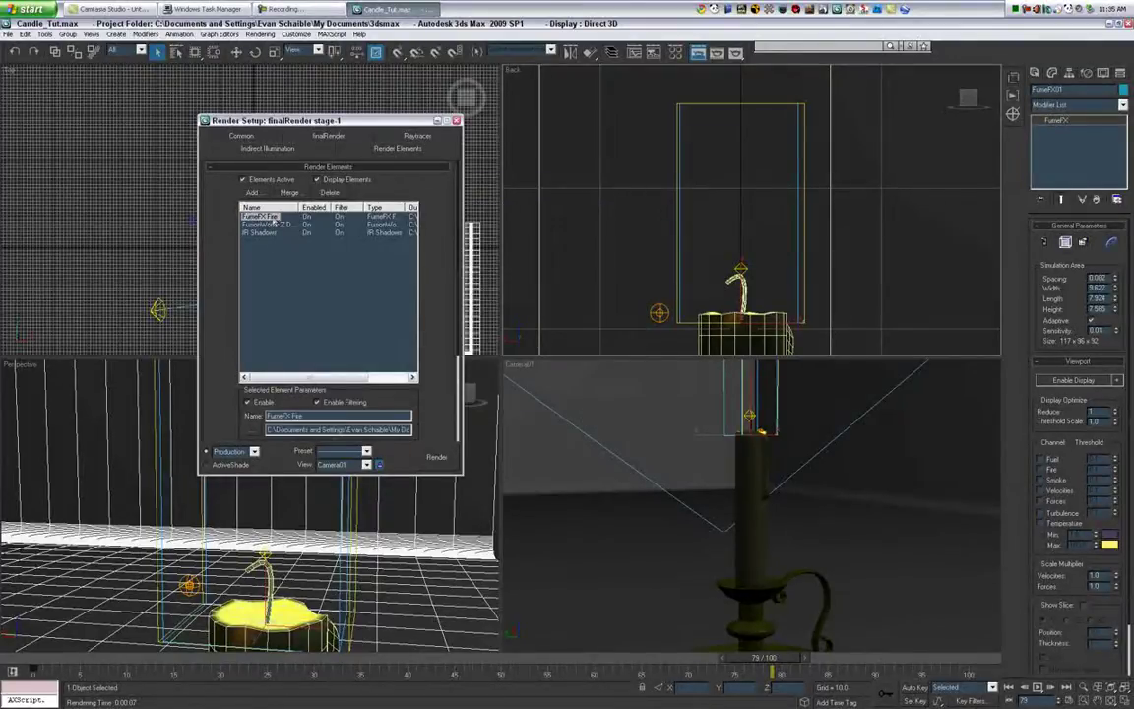
{"action": "left_click", "coordinate": [254, 429]}
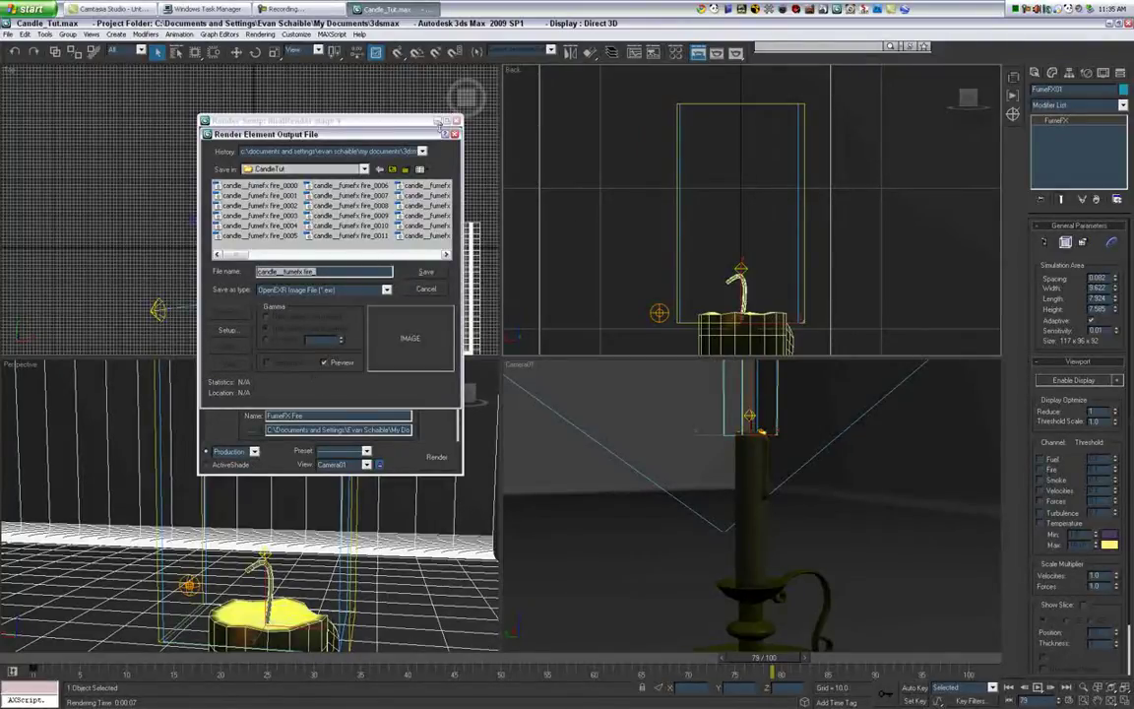
{"action": "left_click", "coordinate": [391, 171]}
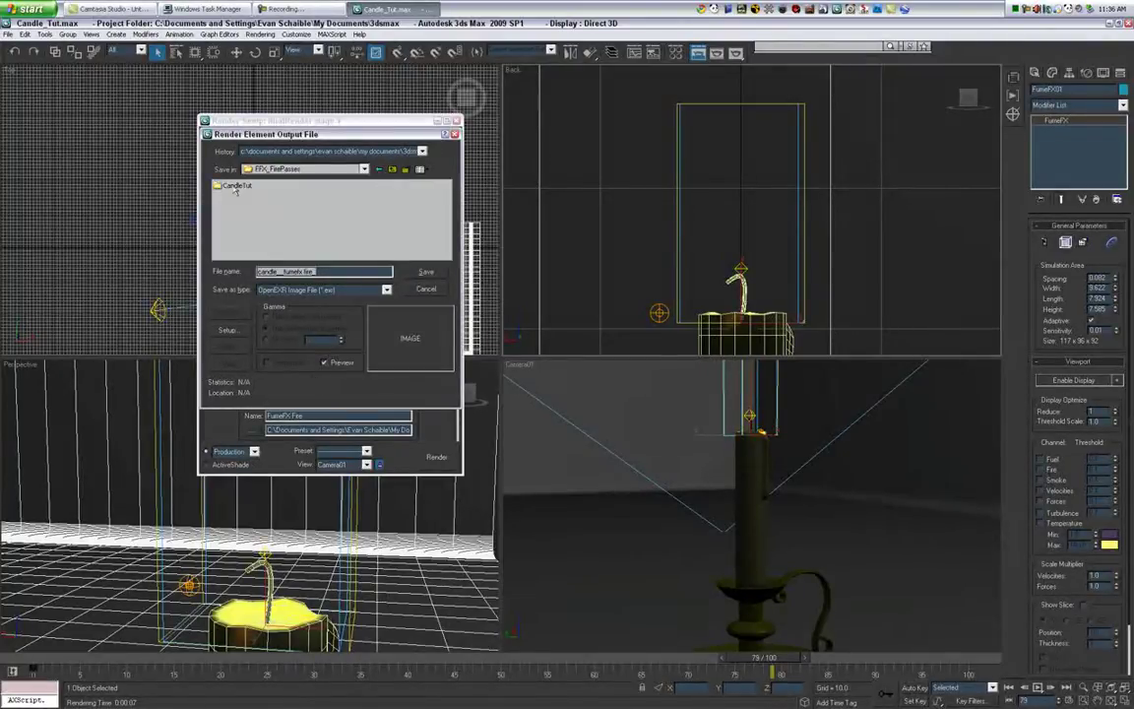
{"action": "left_click", "coordinate": [392, 171]}
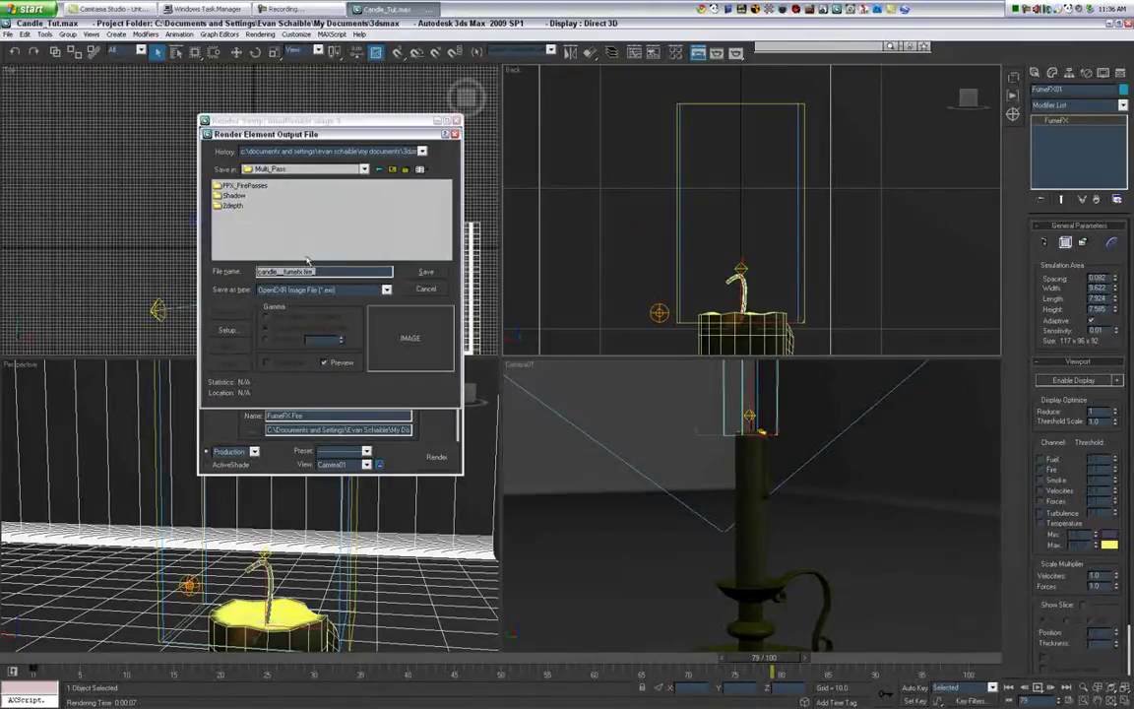
{"action": "left_click", "coordinate": [421, 291]}
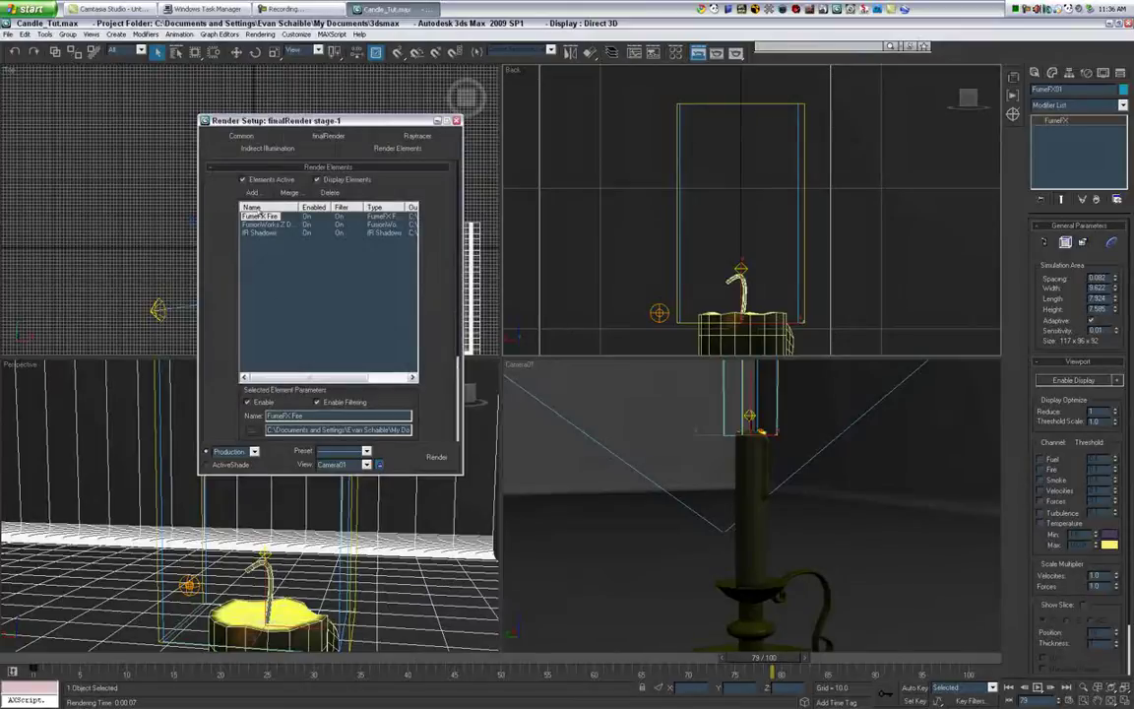
{"action": "left_click", "coordinate": [259, 232]}
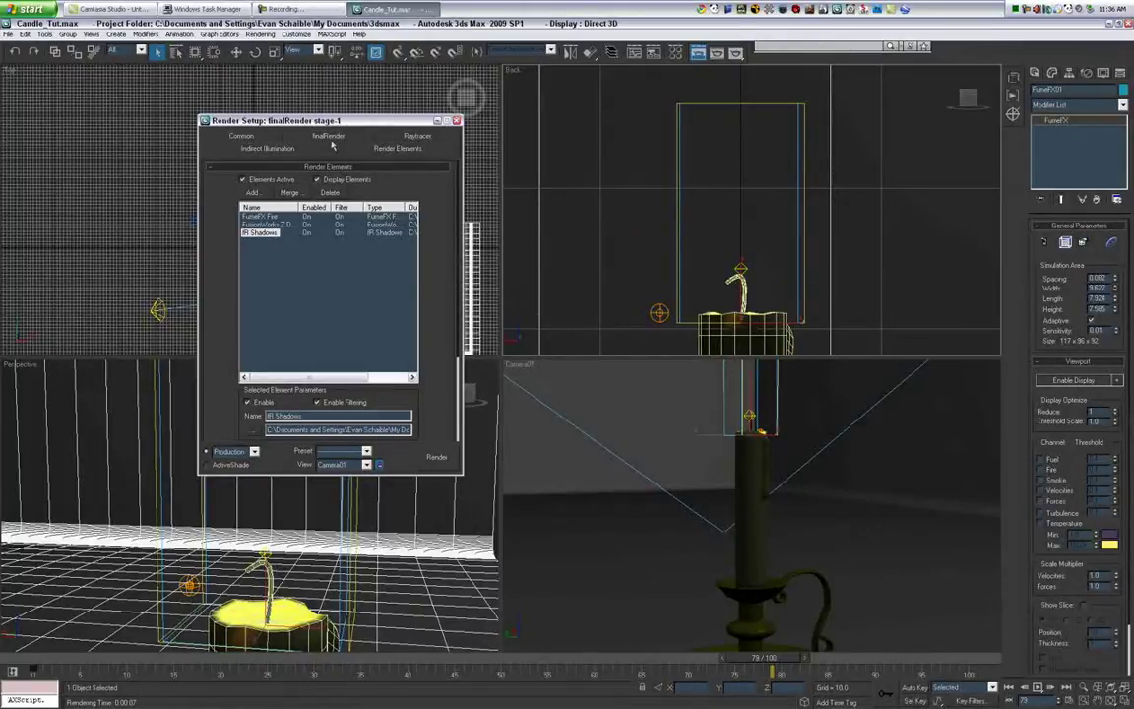
{"action": "left_click_drag", "start_coordinate": [312, 119], "coordinate": [321, 130]}
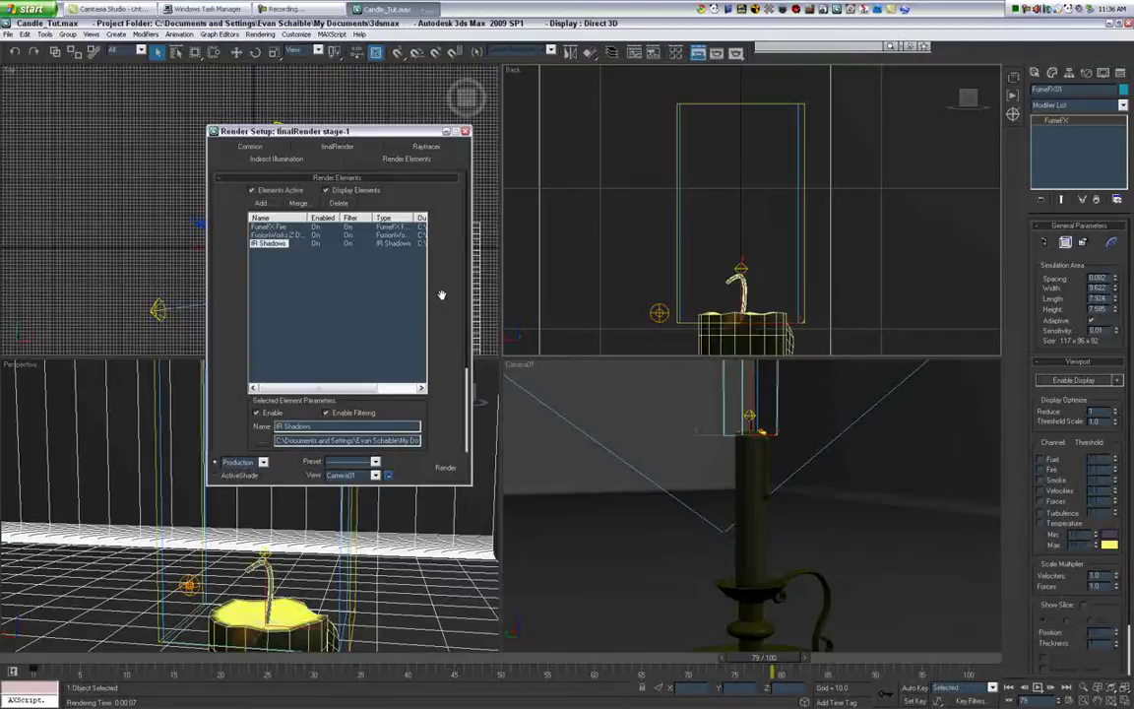
{"action": "left_click_drag", "start_coordinate": [441, 295], "coordinate": [453, 343]}
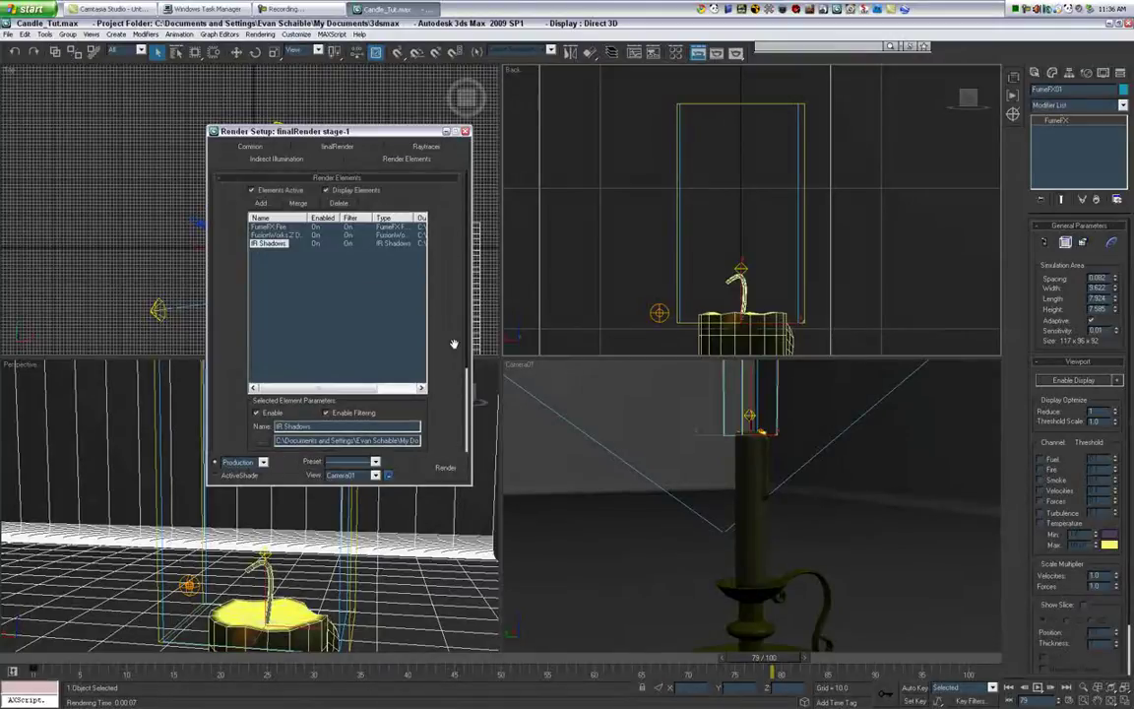